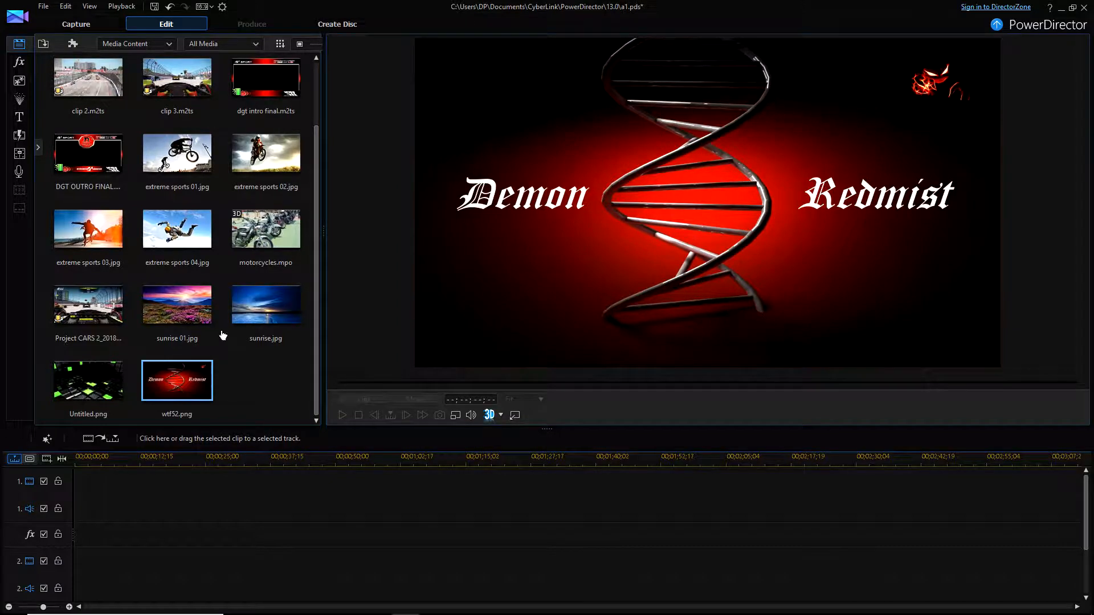
Step: Place clip 3 at the start of video track 1 and open its volume keyframe settings
left_click_drag(177, 77, 69, 499)
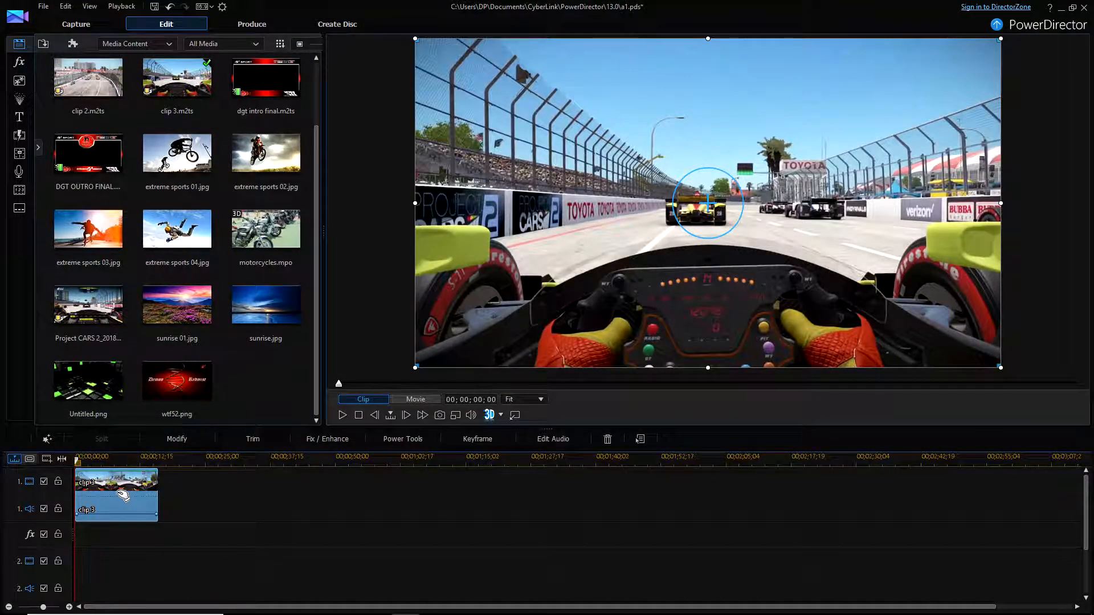
left_click(480, 440)
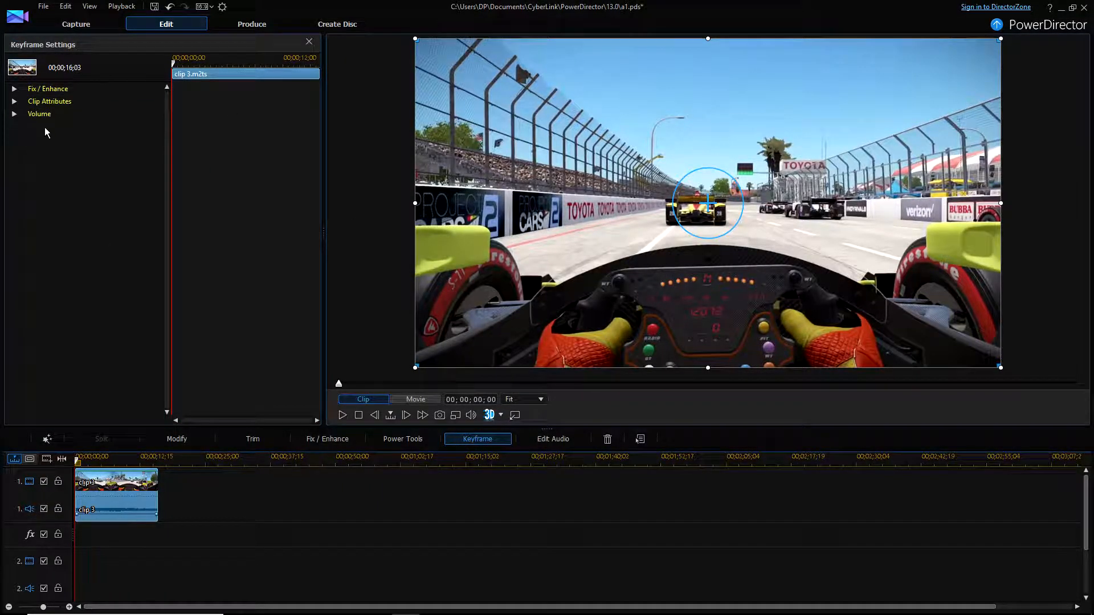
left_click(14, 114)
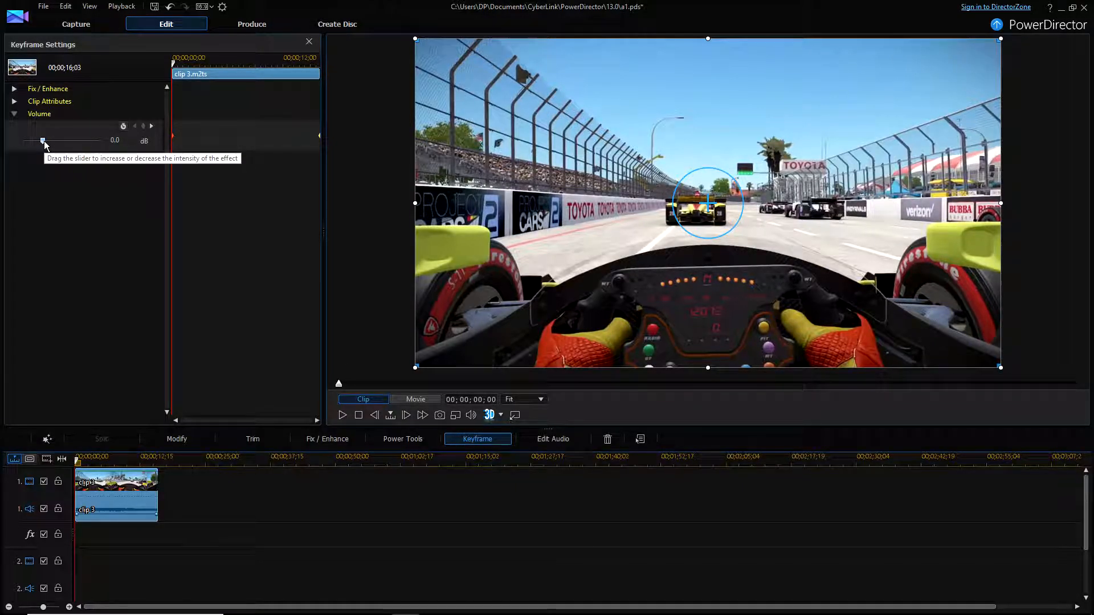
mouse_move(45, 143)
left_mouse_down()
mouse_move(106, 140)
mouse_move(10, 146)
mouse_move(43, 141)
left_mouse_up()
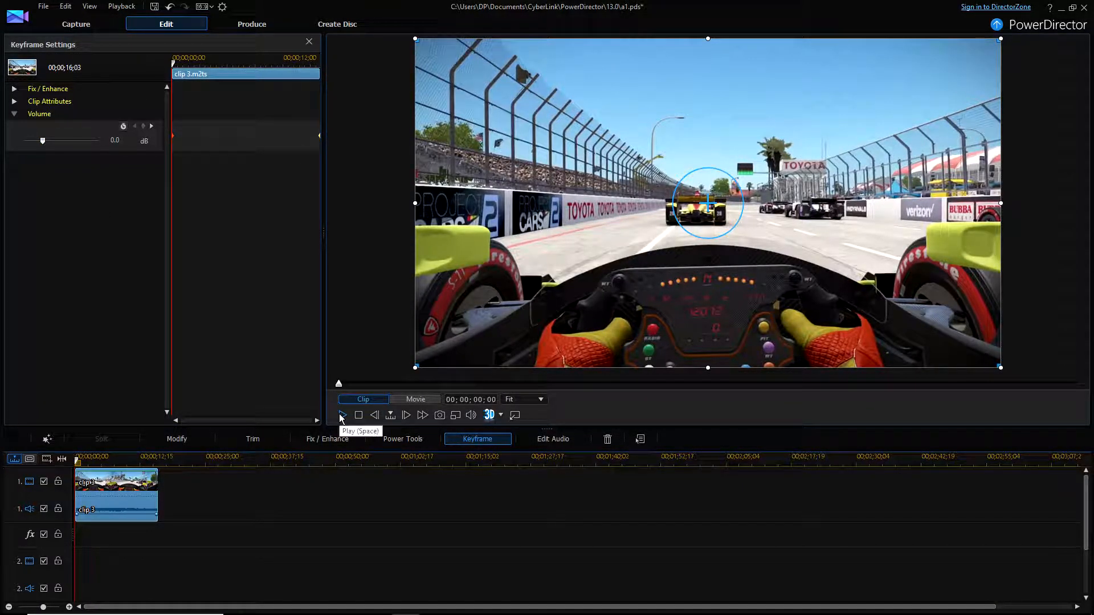
Step: Play the opening of clip 3 to hear its original volume, and stop playback
left_click(341, 415)
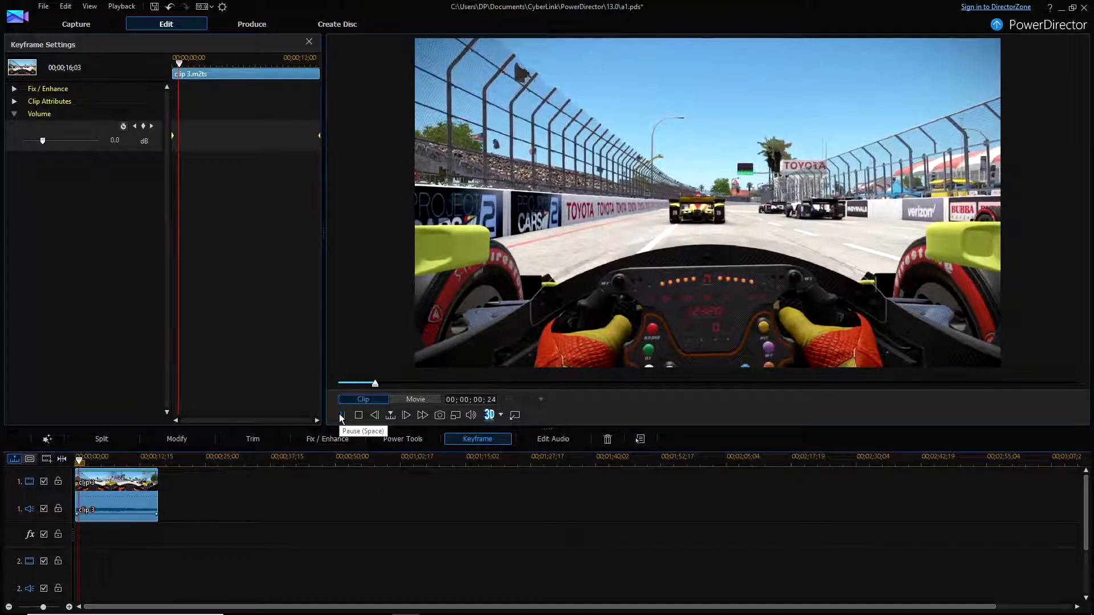
left_click(340, 415)
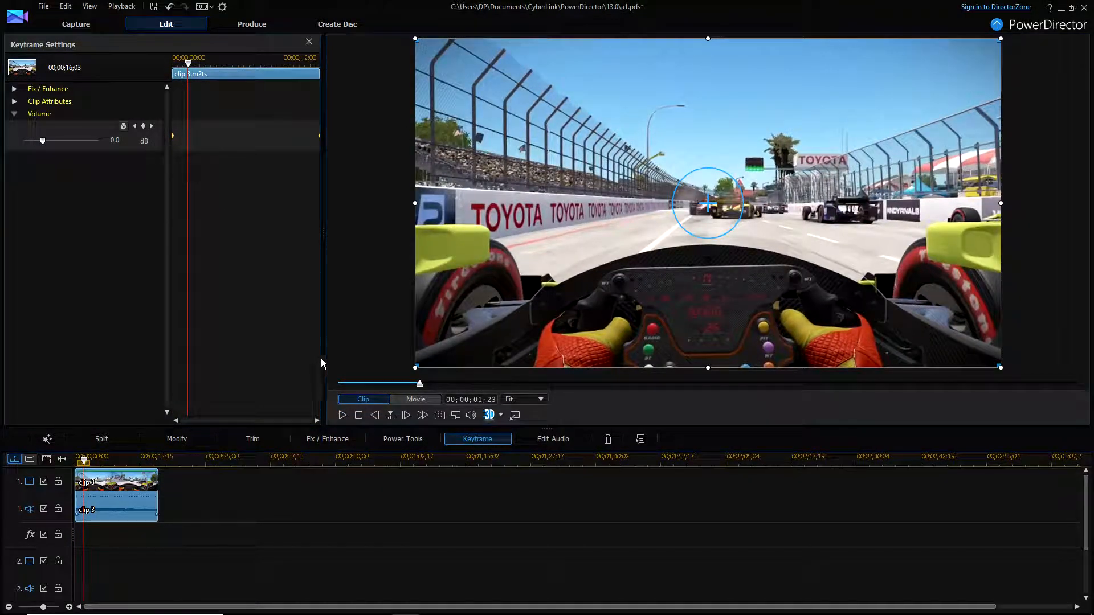
left_click(358, 415)
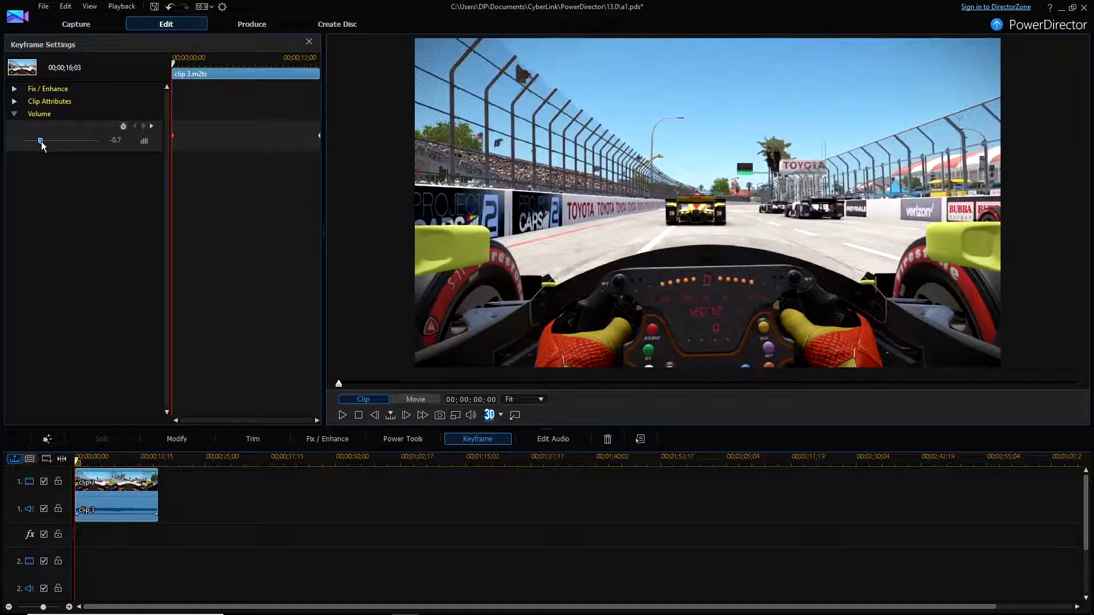
Step: Lower the volume keyframe at the start of clip 3 to -8.9 dB
left_click_drag(45, 143, 41, 143)
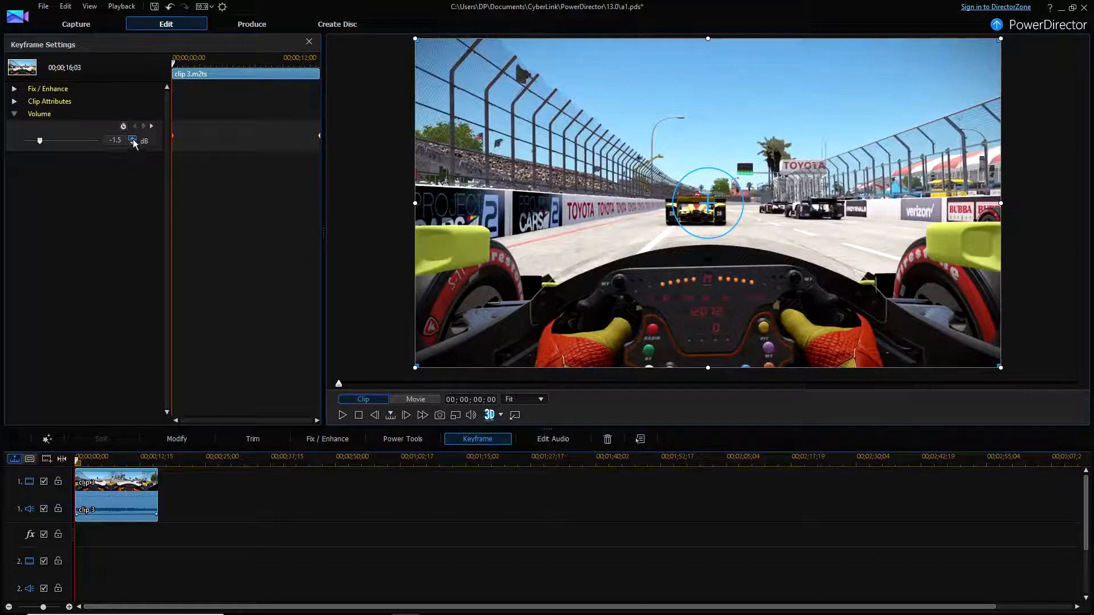
left_click(133, 142)
left_click_drag(38, 142, 31, 144)
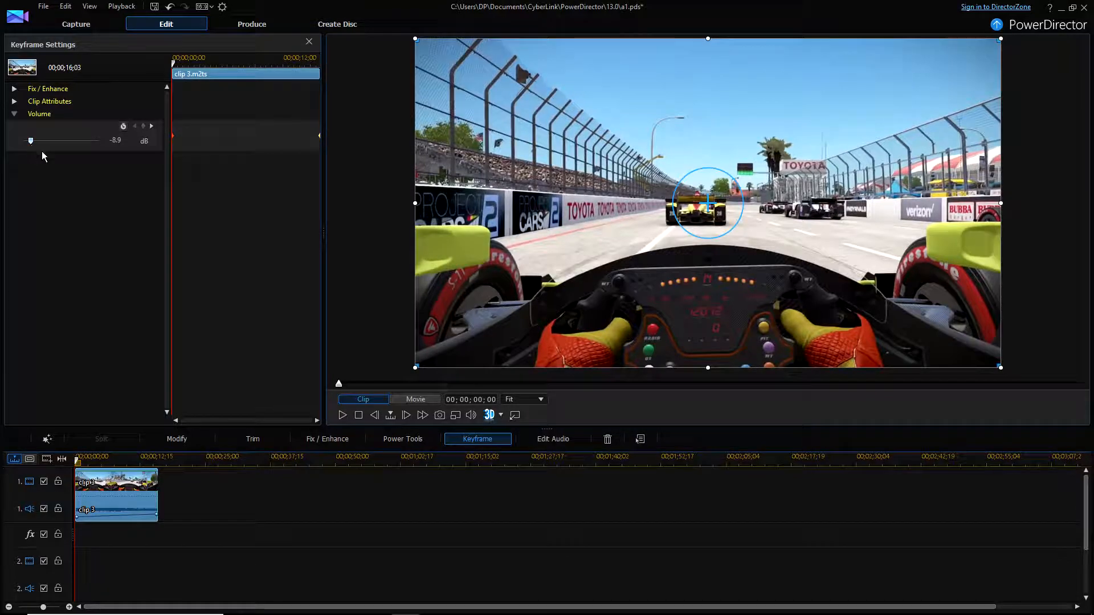
Step: Duplicate the start keyframe's volume onto the keyframe at the end of clip 3, and check both keyframes
left_click(151, 125)
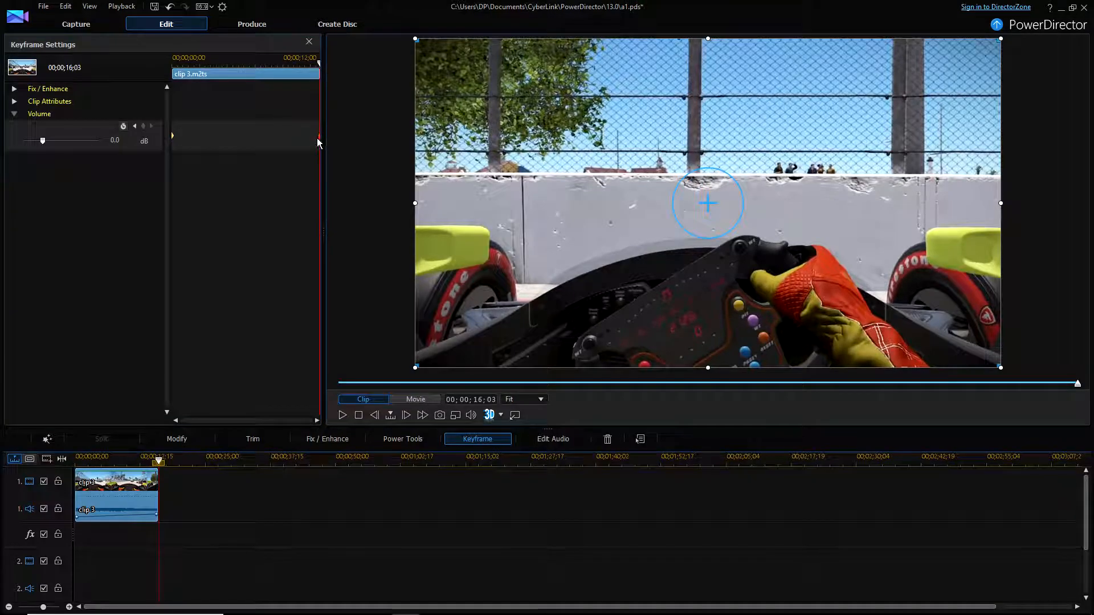
right_click(319, 136)
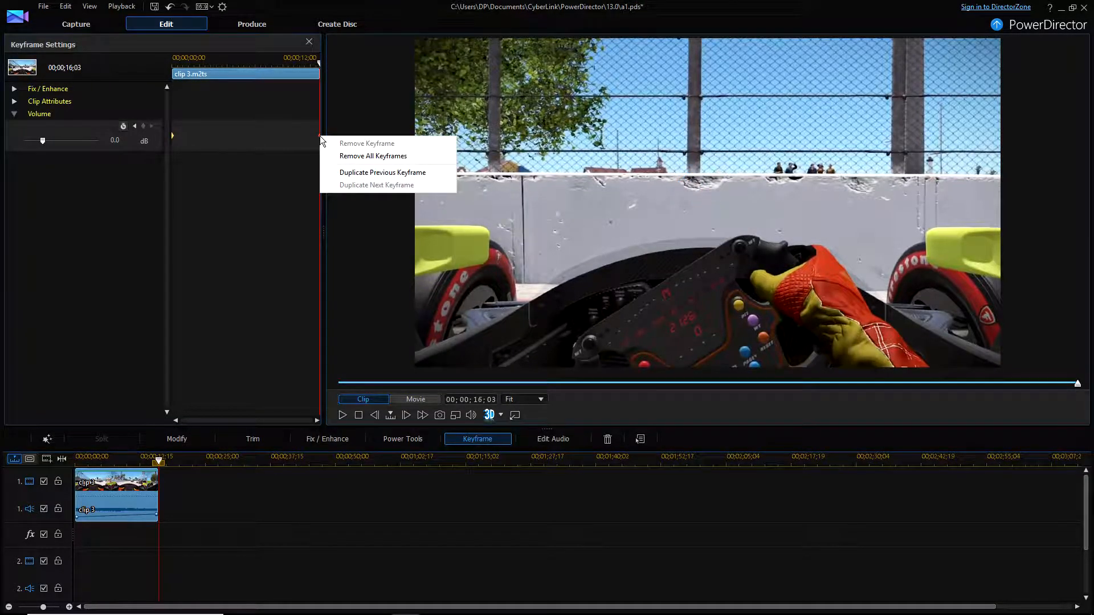
left_click(357, 172)
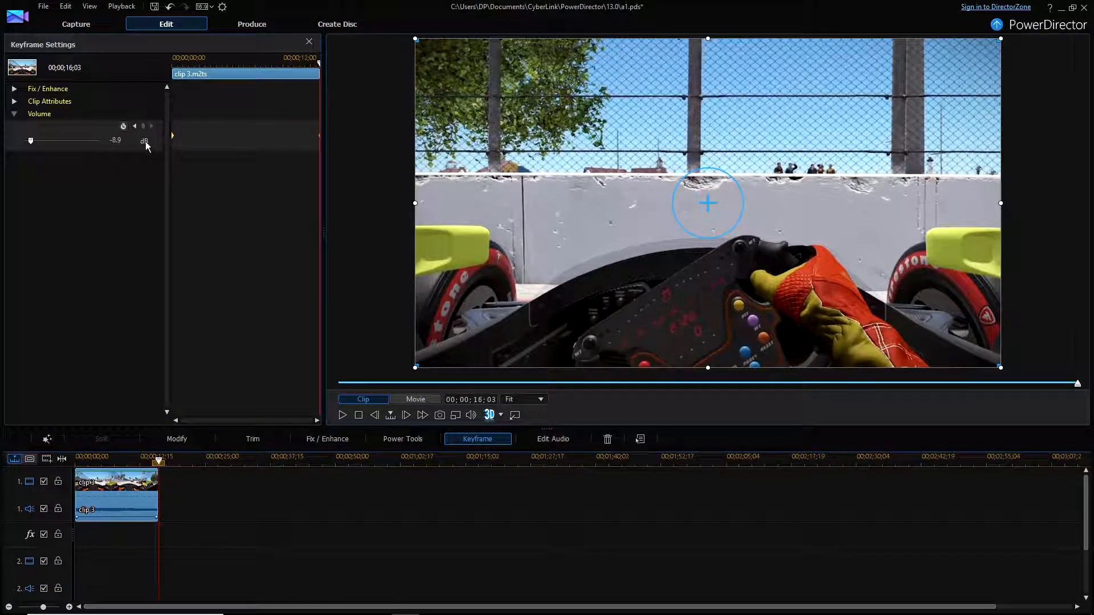
left_click(136, 127)
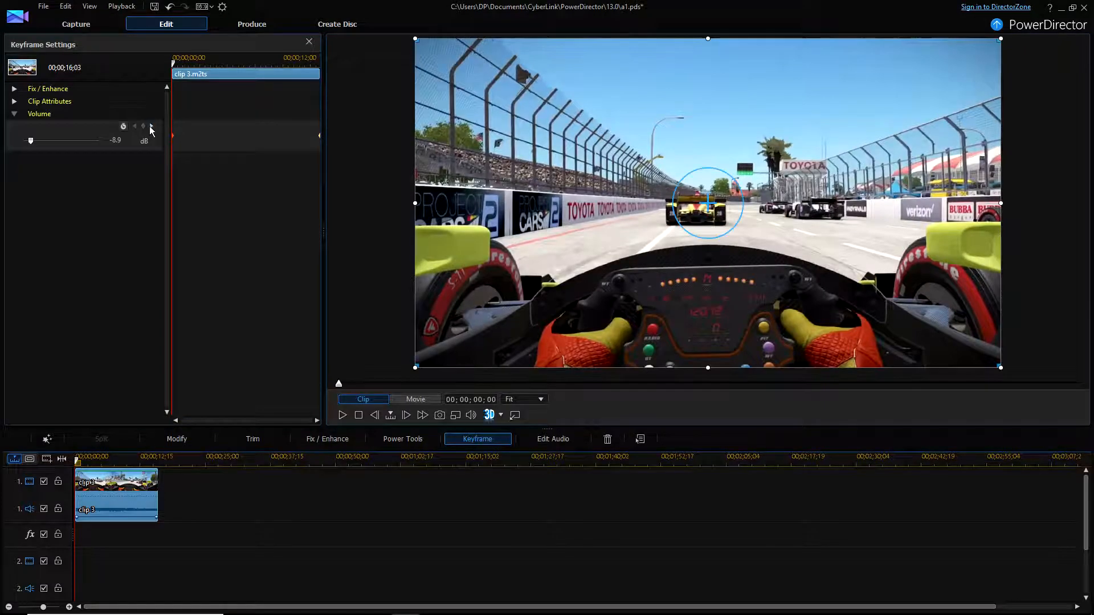
left_click(151, 127)
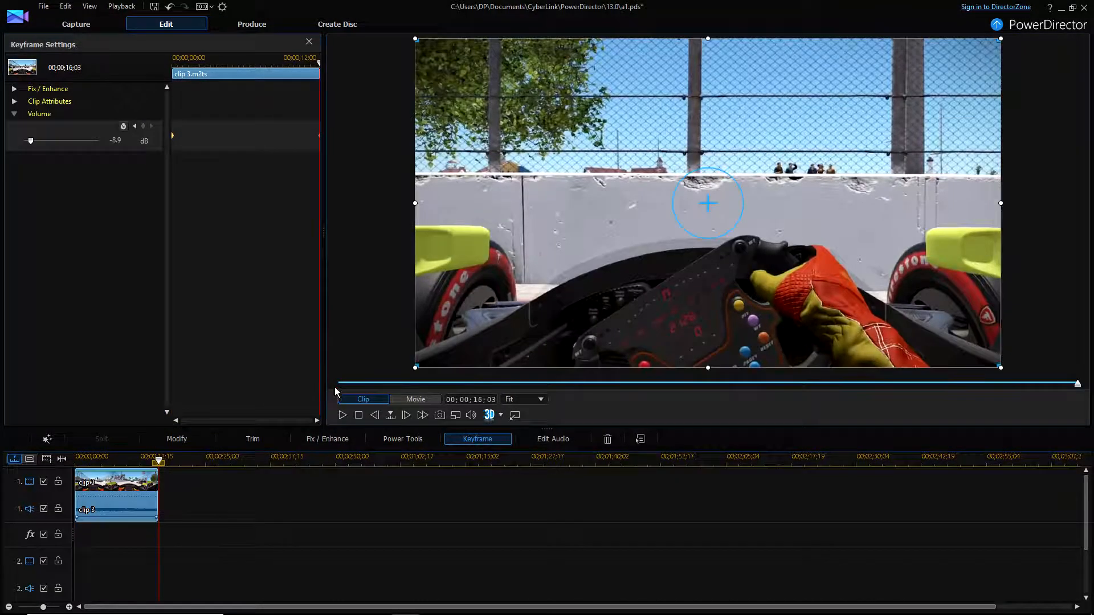
Step: Play clip 3 from its start to hear the reduced volume, and stop playback
left_click(342, 414)
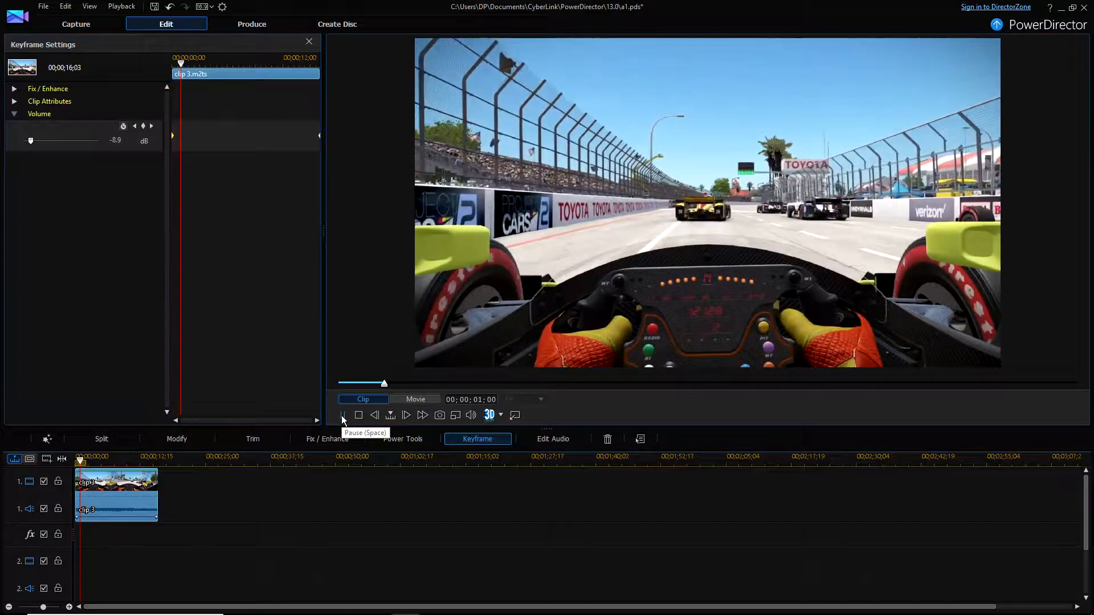
left_click(342, 416)
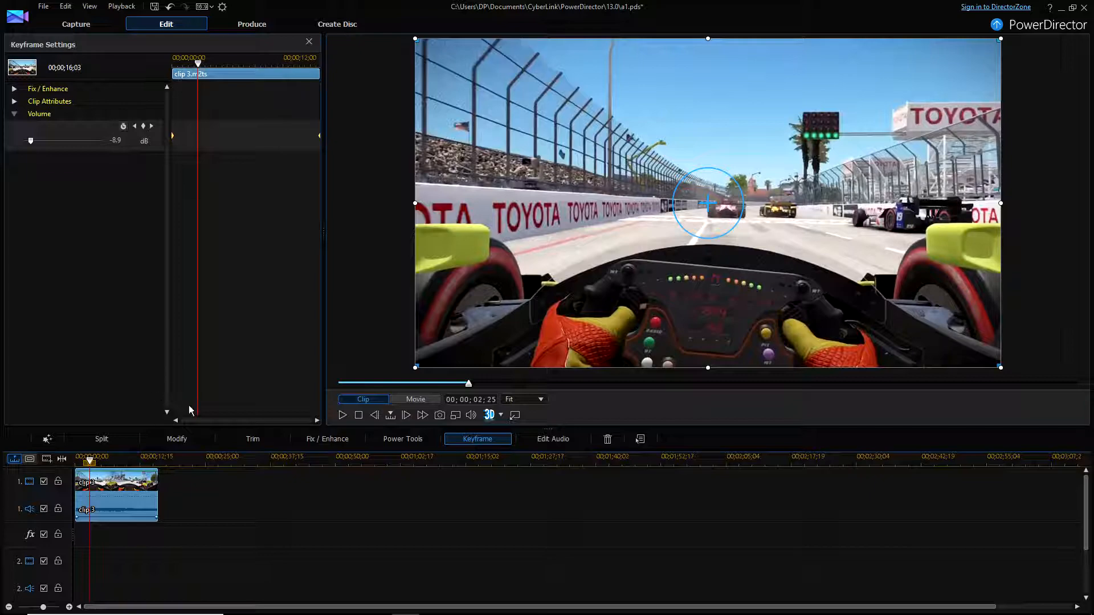
left_click(358, 416)
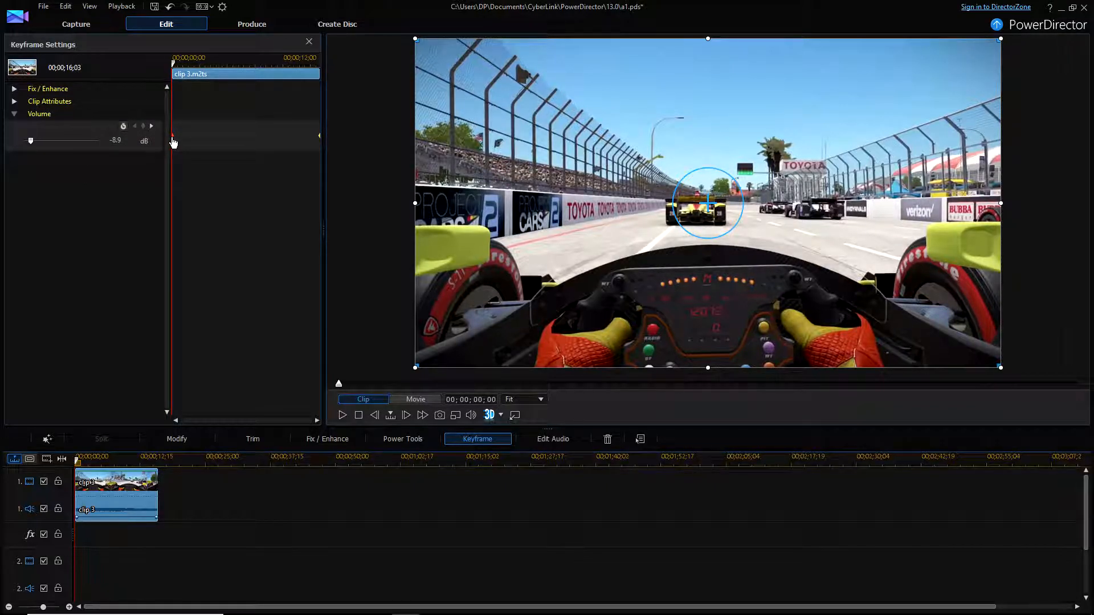
Step: Fade in clip 3 by lowering its start volume and adding a keyframe at 00;00;02;03, raised to 1.6 dB and moved later and higher
left_click_drag(30, 141, 20, 140)
left_click_drag(173, 64, 192, 67)
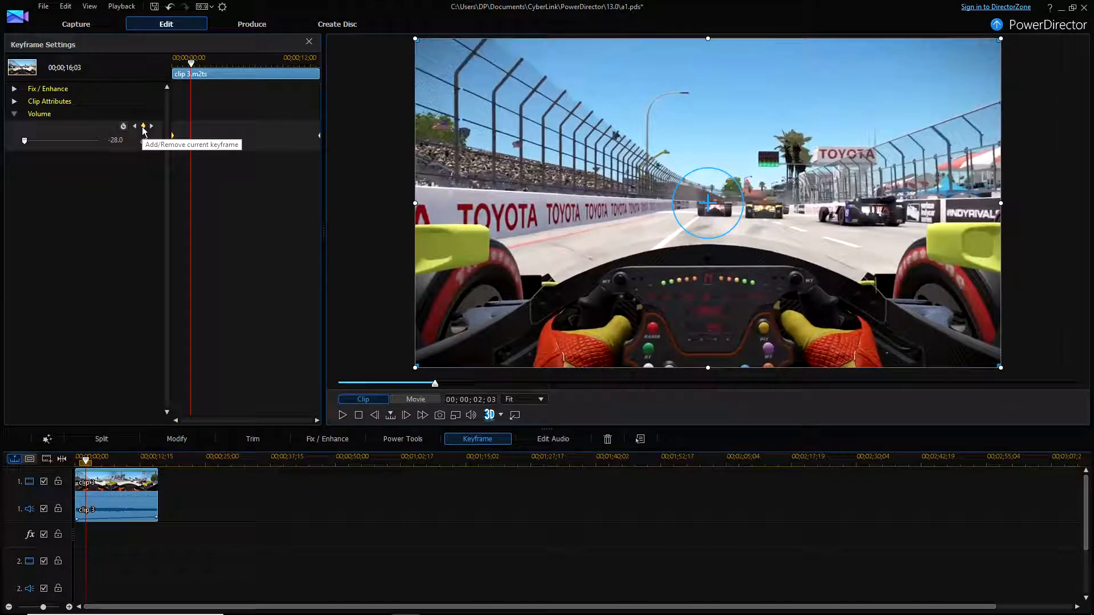
left_click(143, 126)
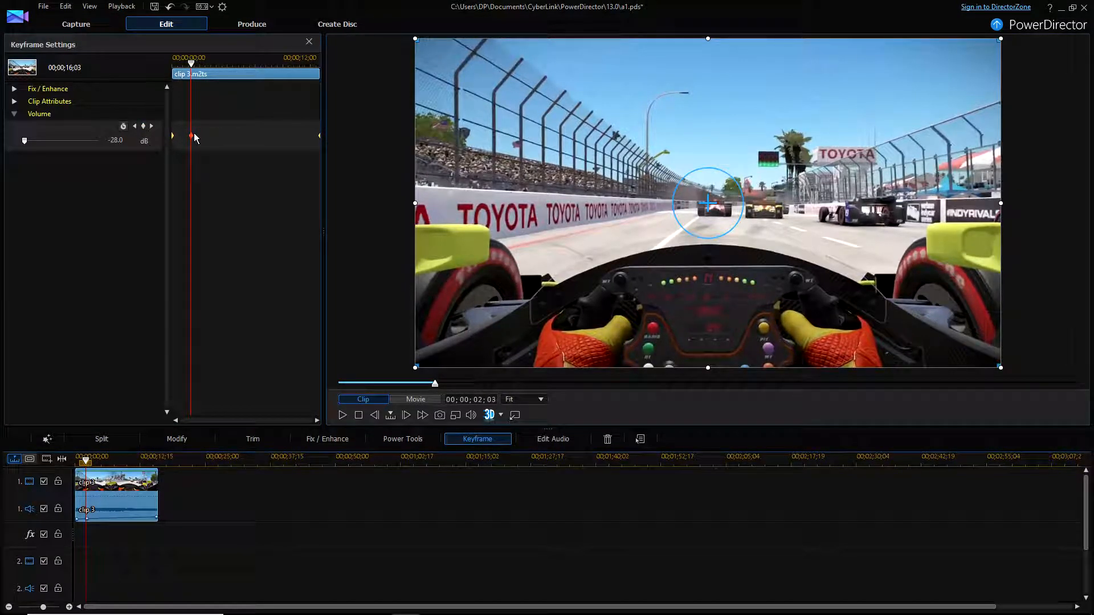
left_click_drag(24, 140, 48, 145)
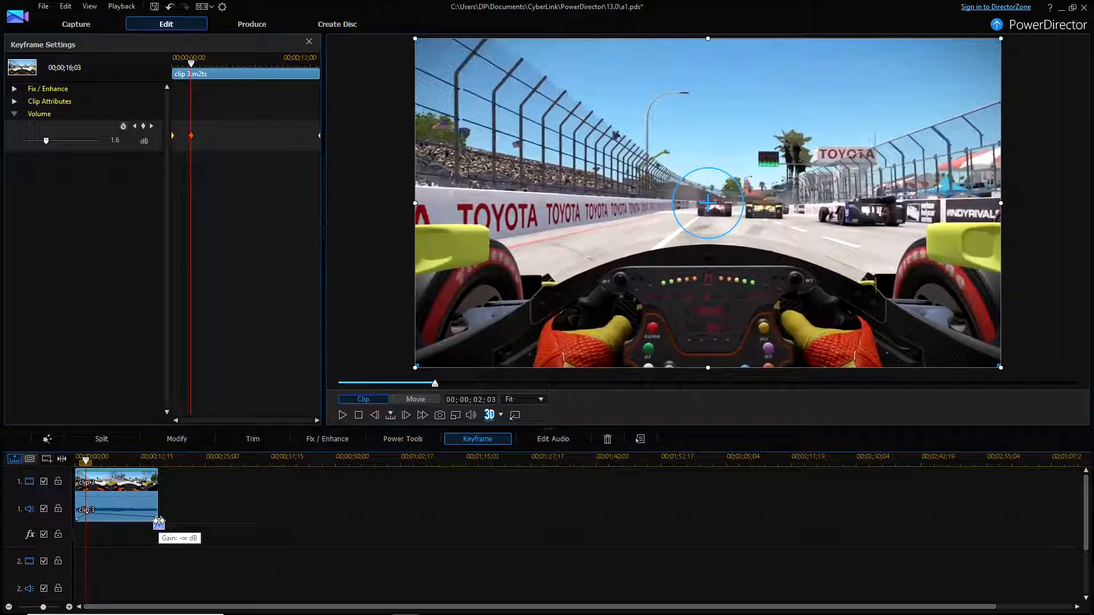
mouse_move(86, 513)
left_mouse_down()
mouse_move(138, 504)
mouse_move(101, 502)
left_mouse_up()
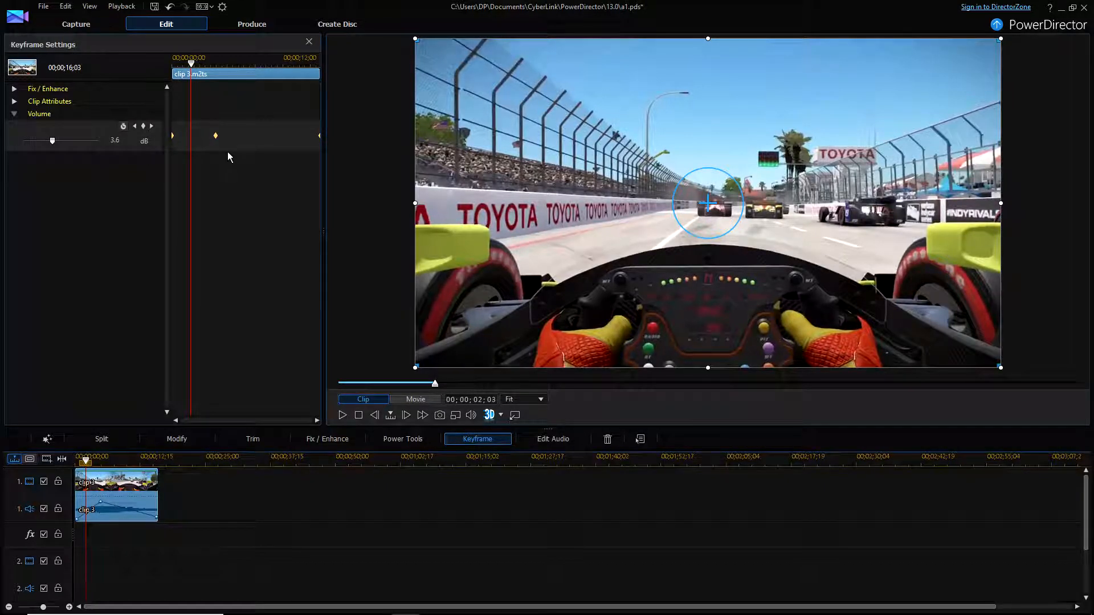
Step: Close the keyframe settings and remove clip 3 from the timeline
left_click(309, 42)
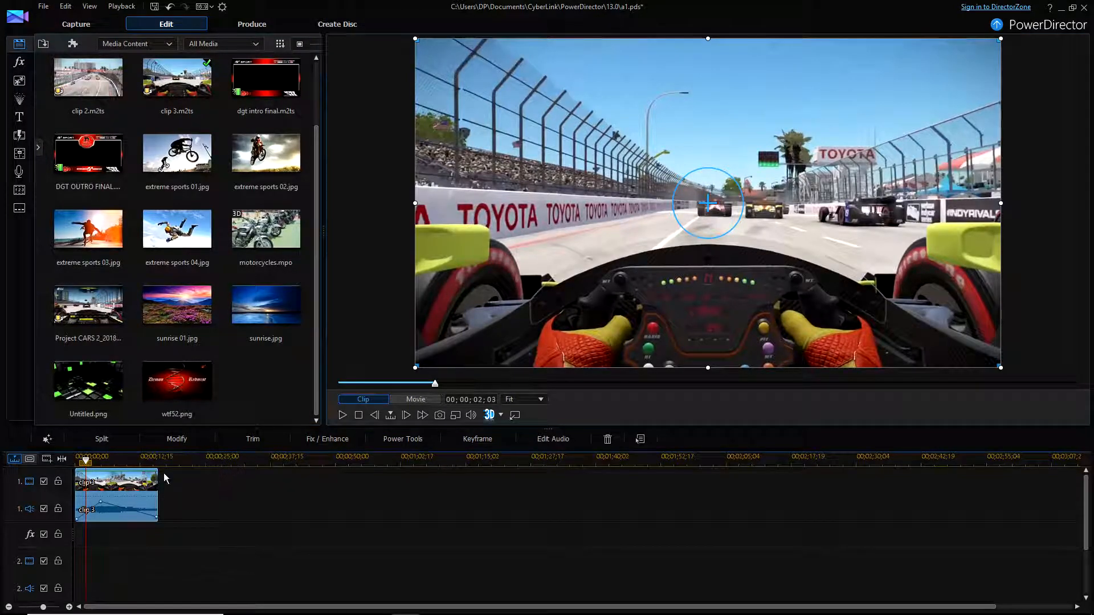
right_click(134, 481)
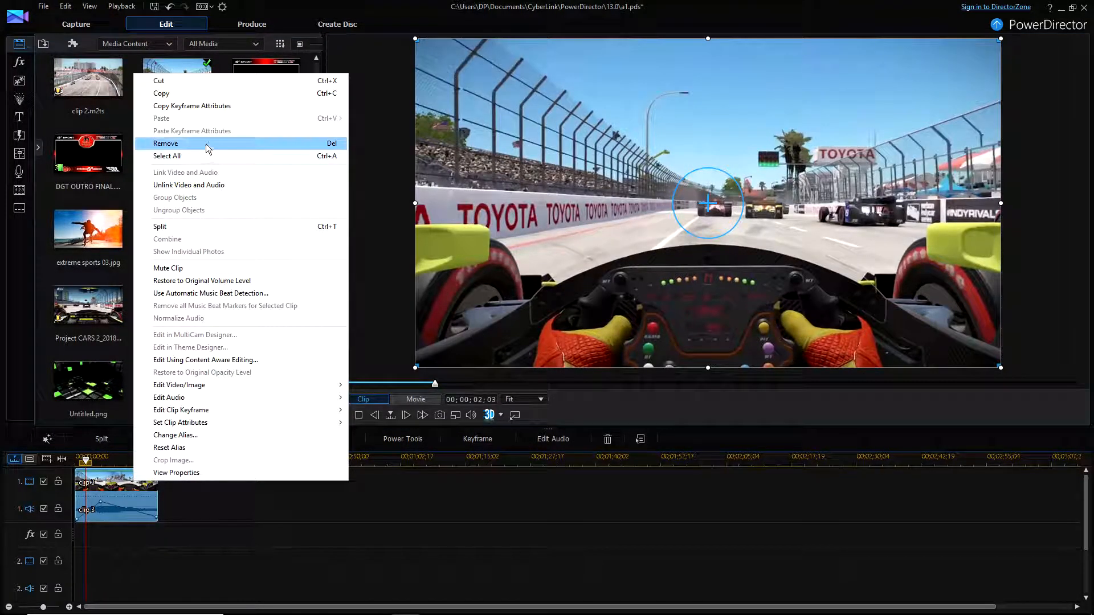
left_click(183, 143)
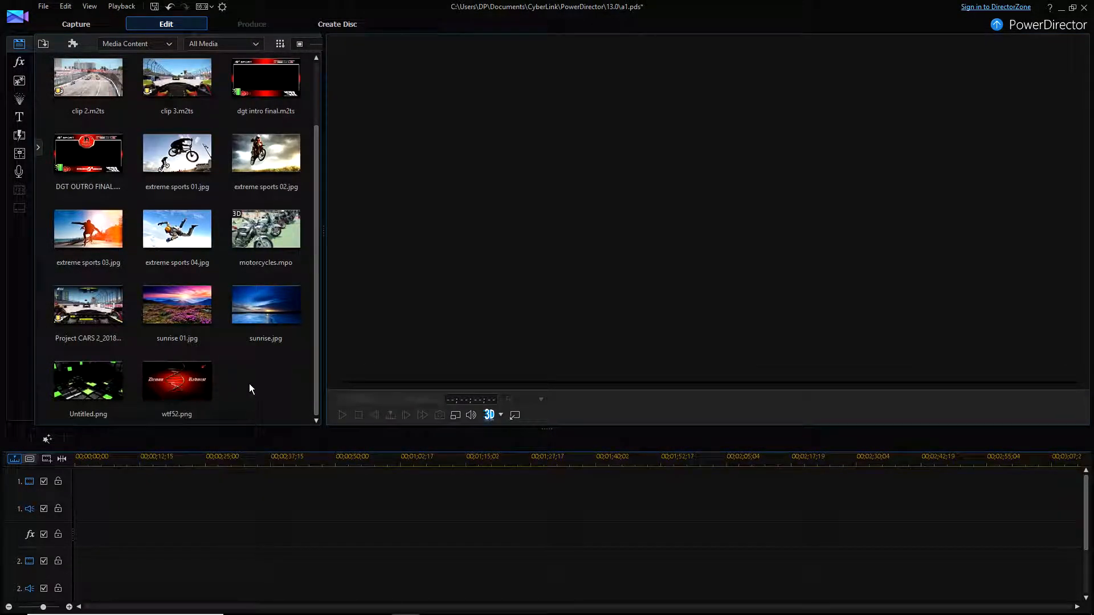
scroll(249, 384, "up", 1)
scroll(232, 258, "down", 1)
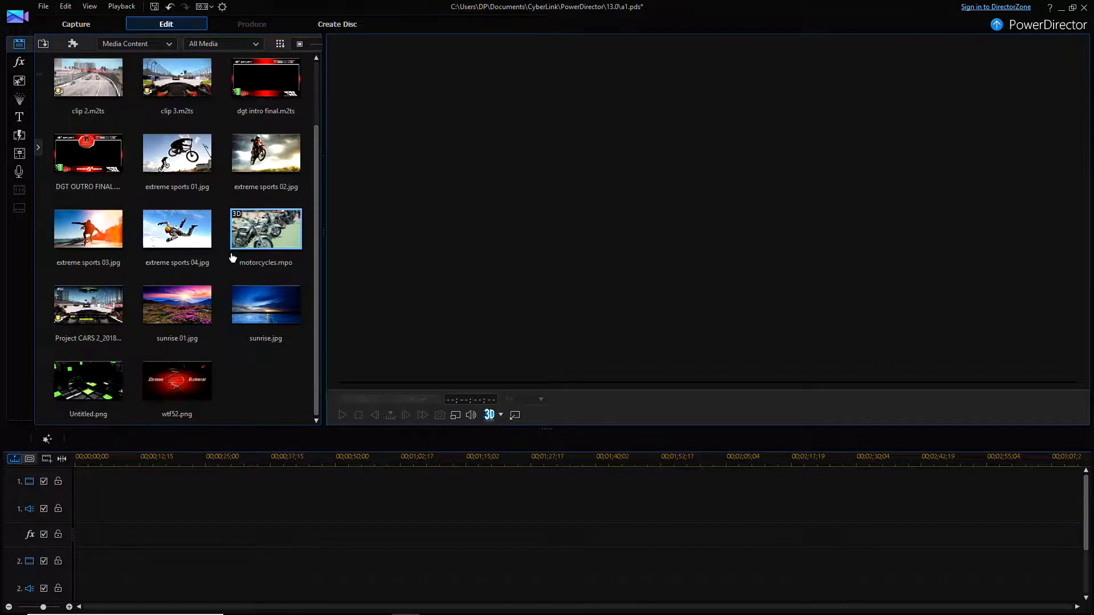
left_click(190, 391)
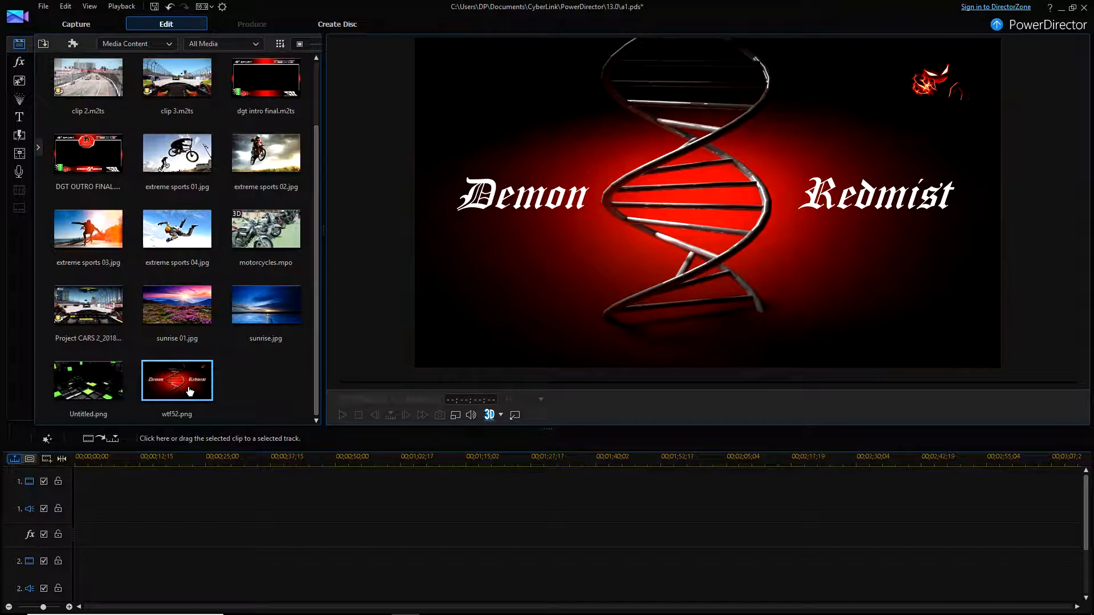
scroll(176, 246, "up", 1)
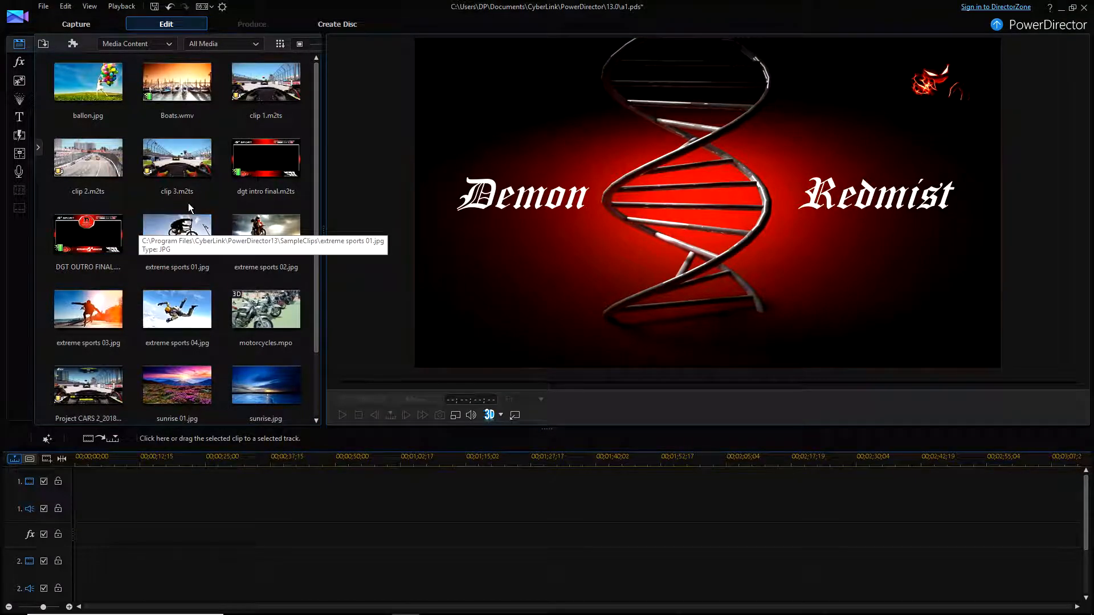
Step: Import the Project CARS 2 video file from the Downloads folder into the media library
left_click(43, 44)
left_click(63, 53)
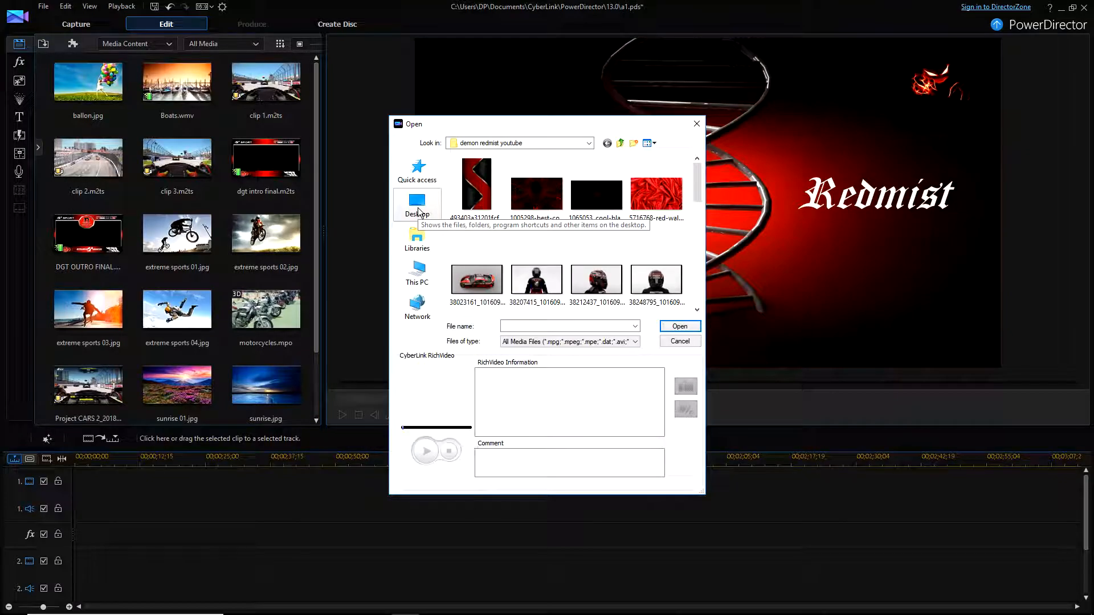
left_click(417, 240)
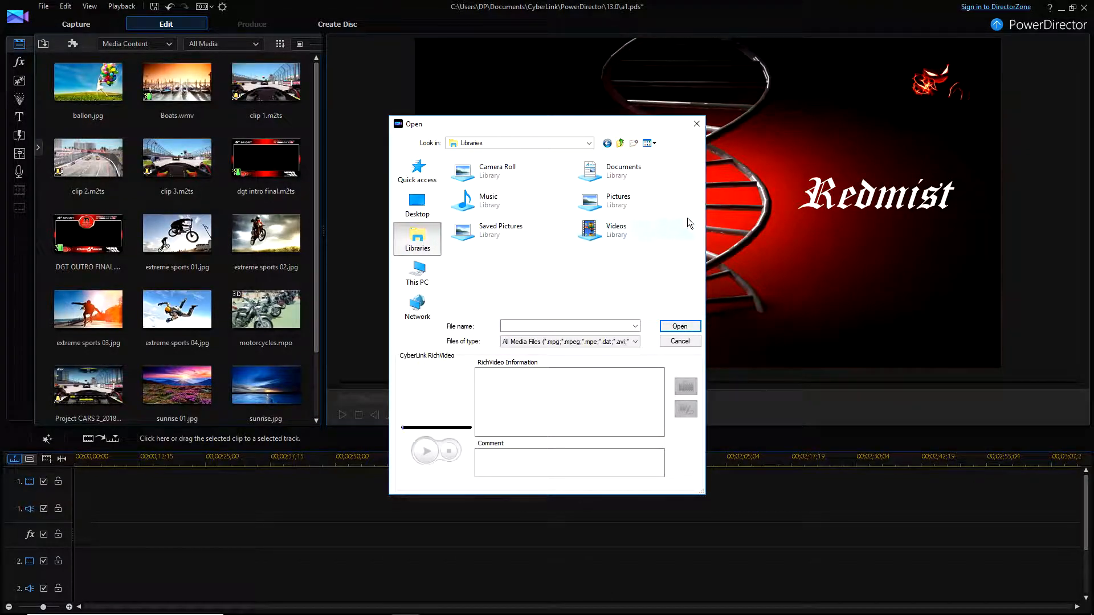
left_click(424, 275)
double_click(617, 224)
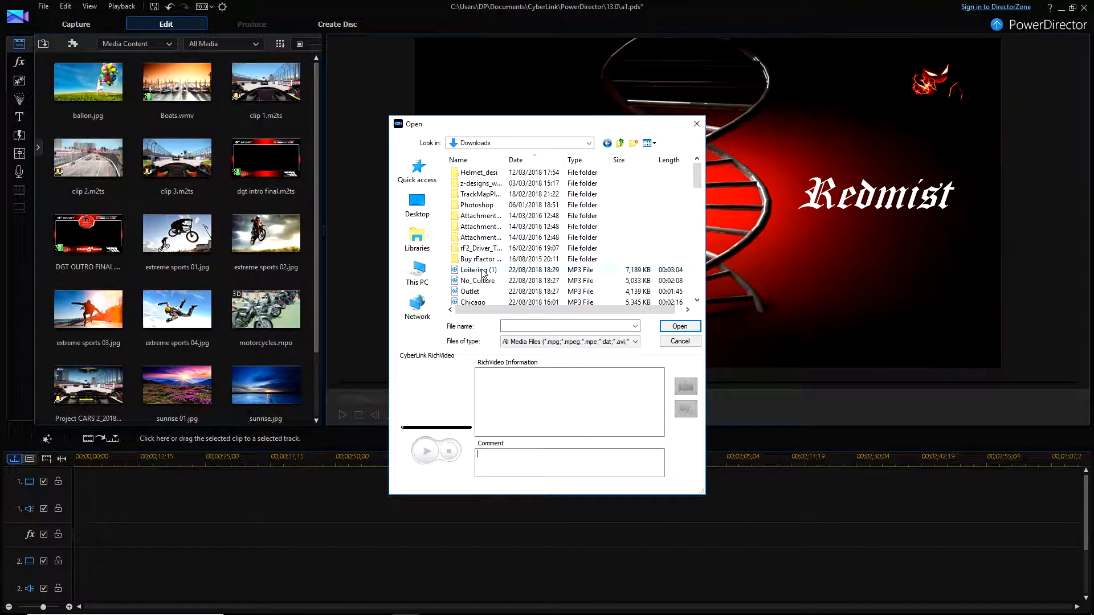
scroll(483, 273, "down", 4)
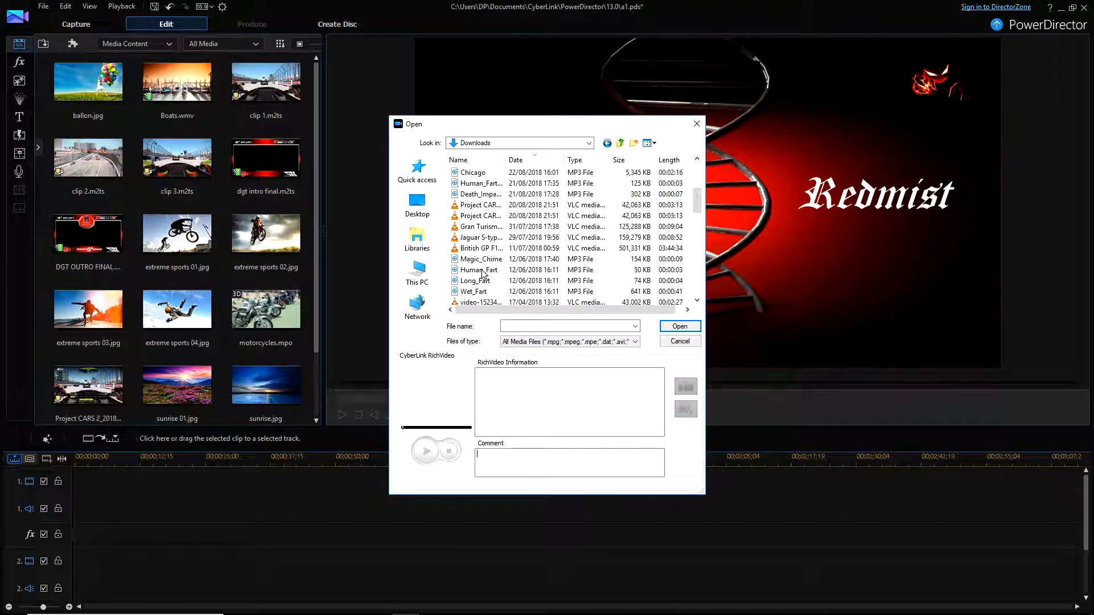
left_click(486, 209)
left_click(680, 327)
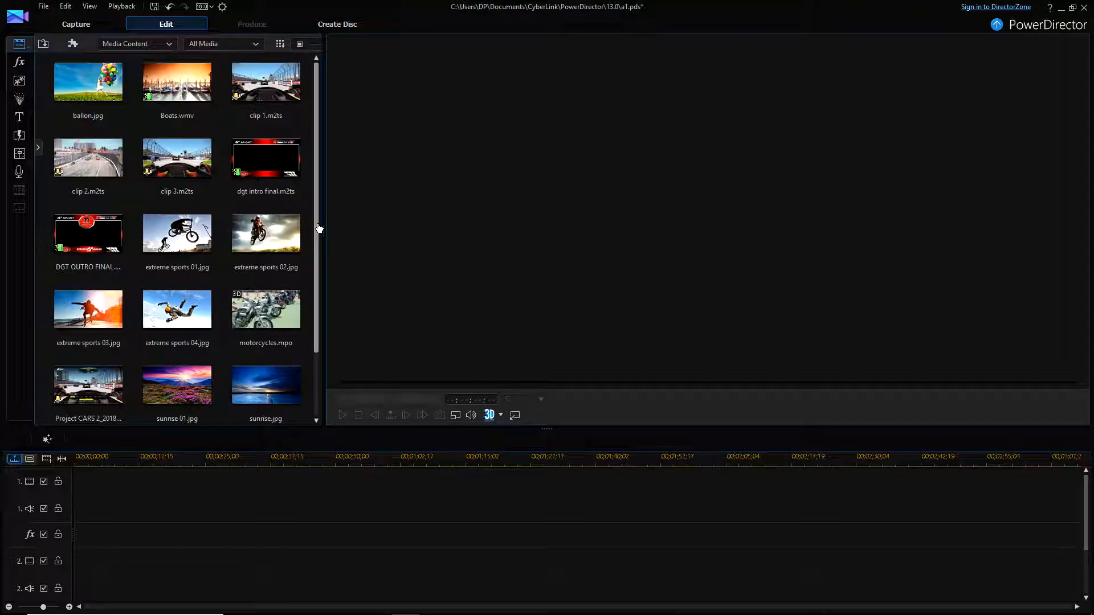
Step: Open the properties of the Project CARS 2 video in the media library to examine its format, resolution and frame rate
left_click_drag(319, 228, 318, 165)
scroll(302, 313, "down", 1)
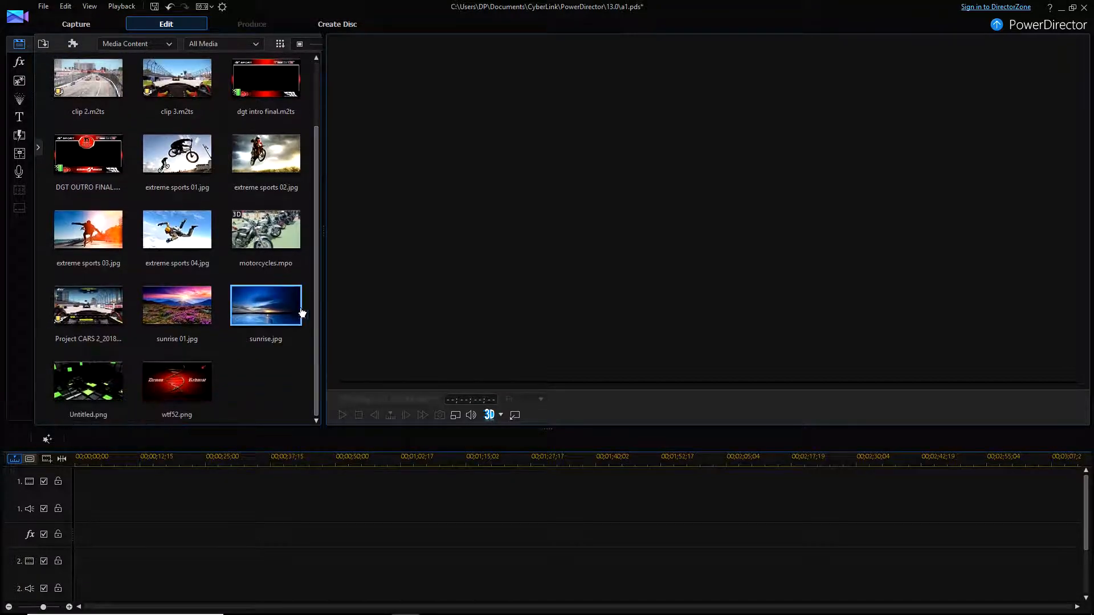
left_click(113, 308)
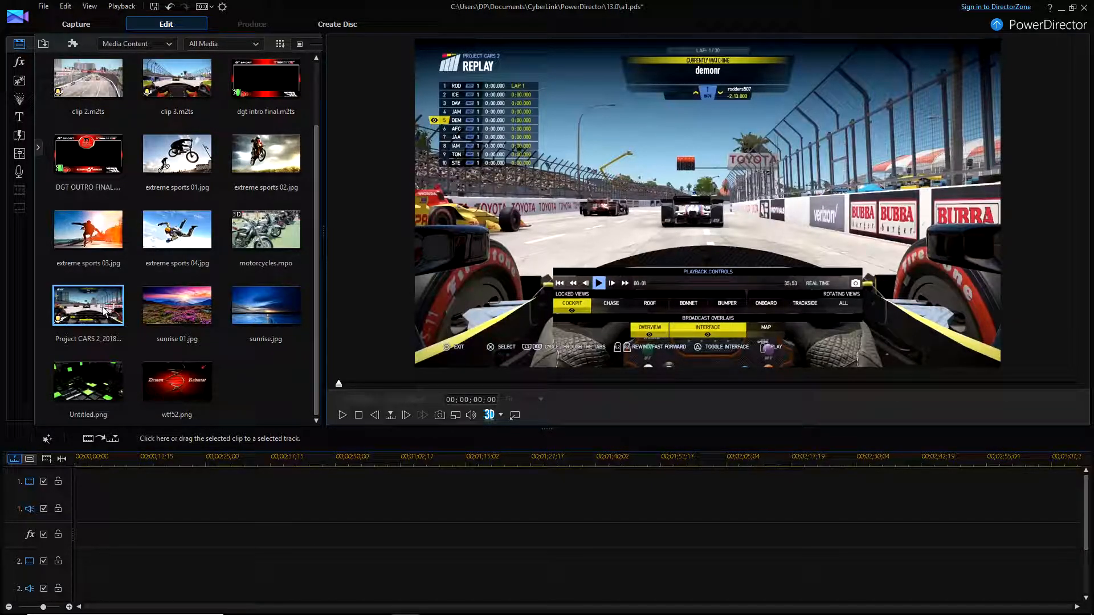
right_click(103, 308)
left_click(152, 521)
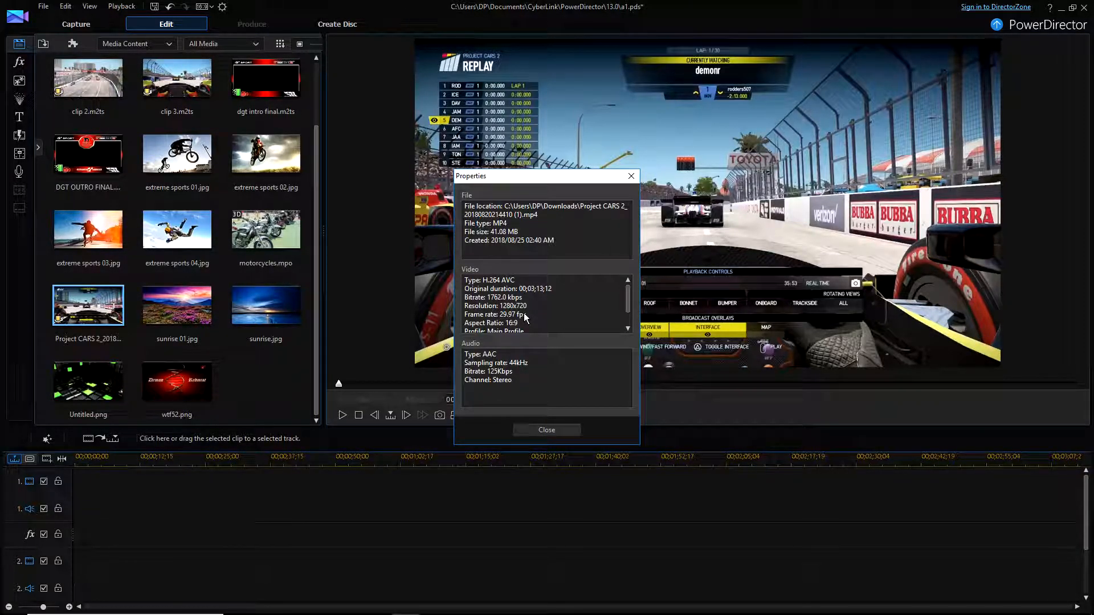
Step: Close the file properties, then place the Project CARS 2 video on track 1 and remove it from the timeline
left_click(631, 175)
scroll(165, 194, "up", 1)
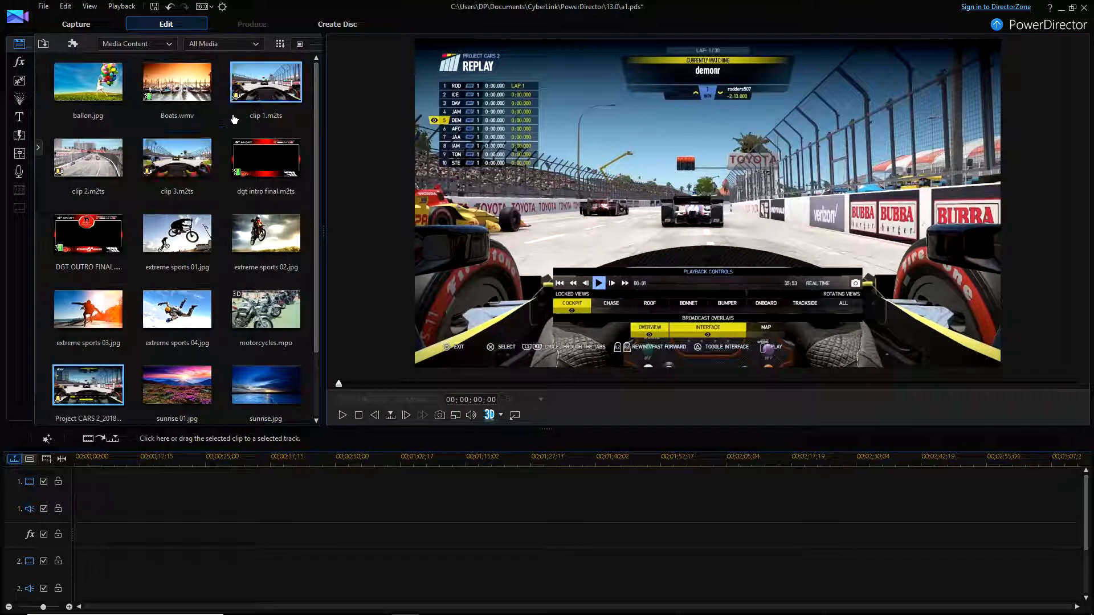
left_click_drag(93, 397, 91, 484)
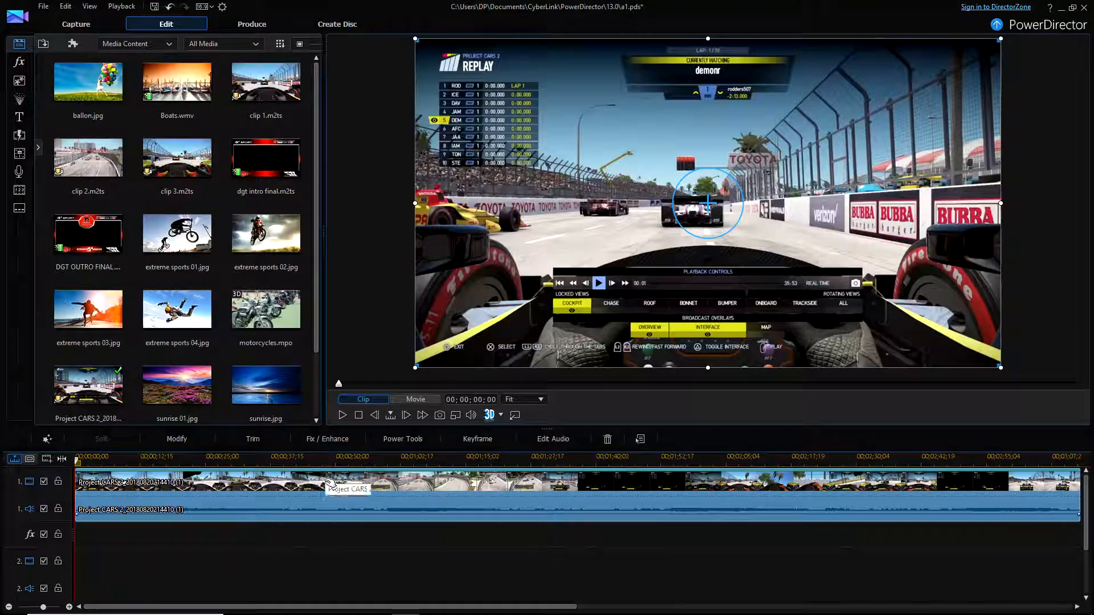
right_click(322, 75)
left_click(395, 152)
key("Delete")
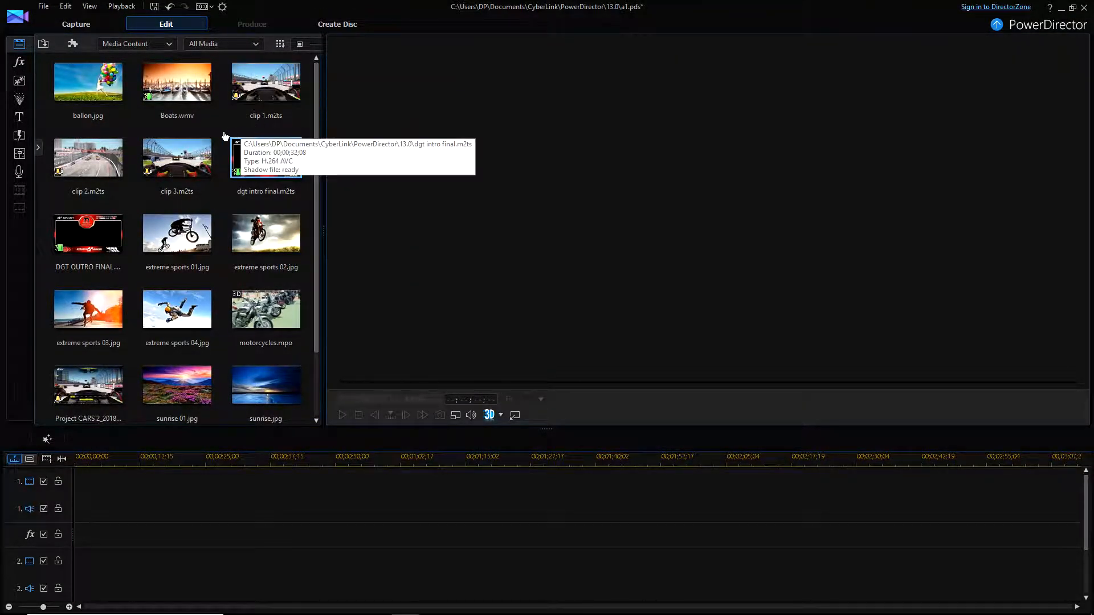
Step: Place dgt intro final.m2ts at the start of track 1 and clip 1.m2ts directly after it
left_click(264, 81)
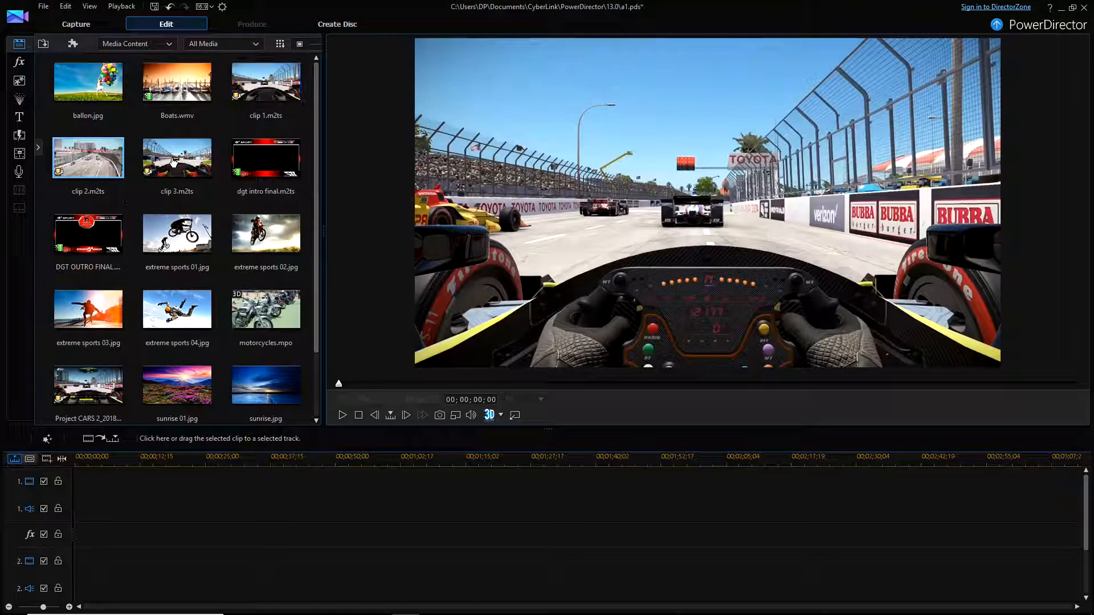
left_click(177, 158)
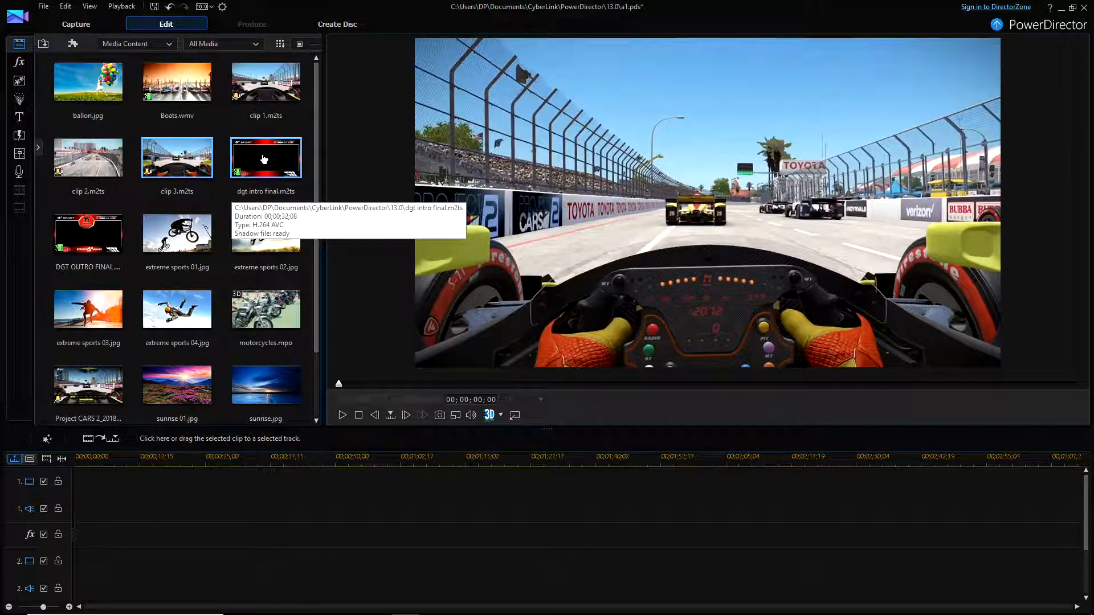
left_click_drag(265, 159, 74, 501)
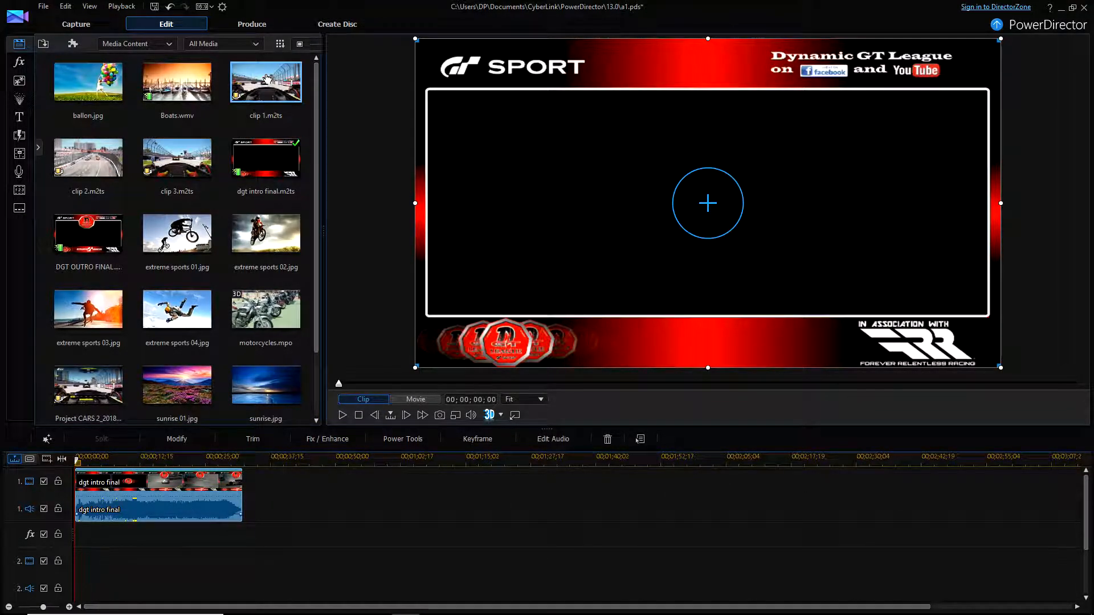
left_click_drag(263, 84, 245, 497)
left_click(242, 461)
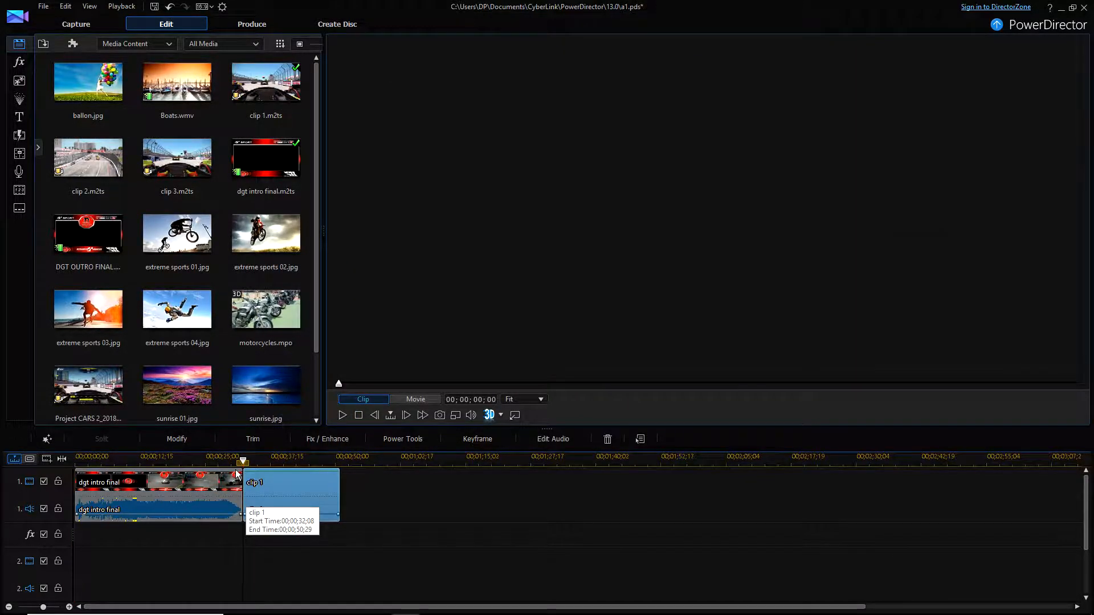
Step: Mute track 1's audio and preview the cut from the intro to clip 1, starting at 00;00;27;17
left_click_drag(242, 461, 219, 460)
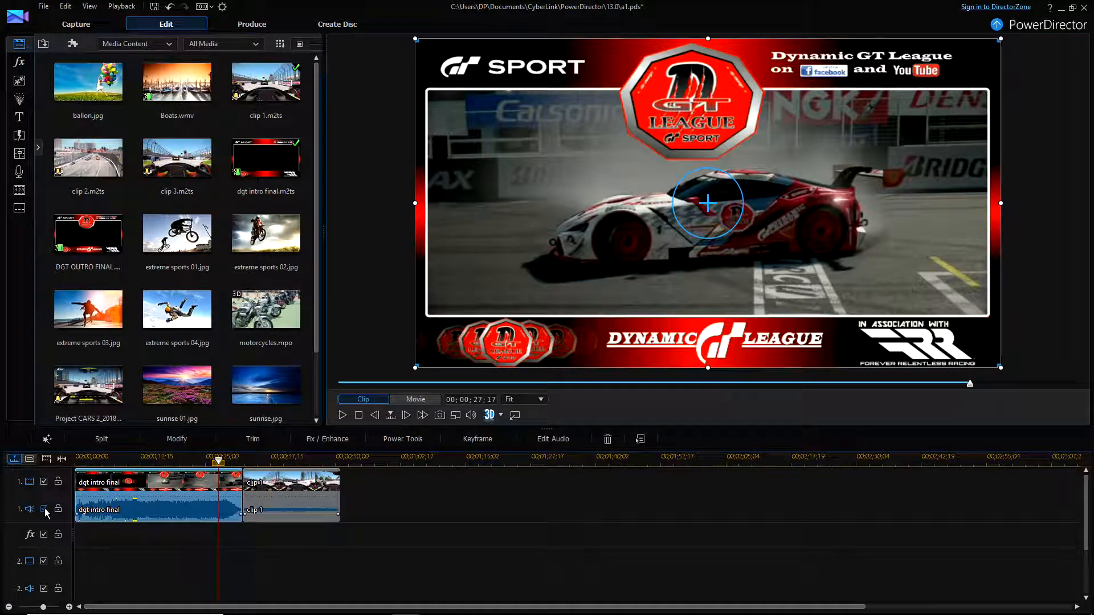
left_click(343, 415)
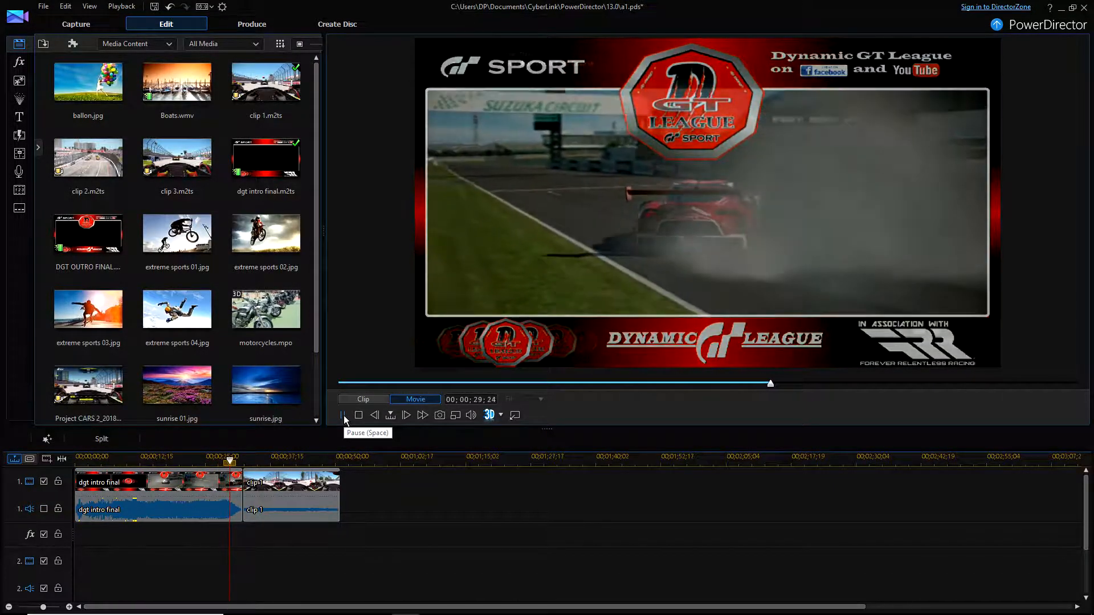
left_click(343, 415)
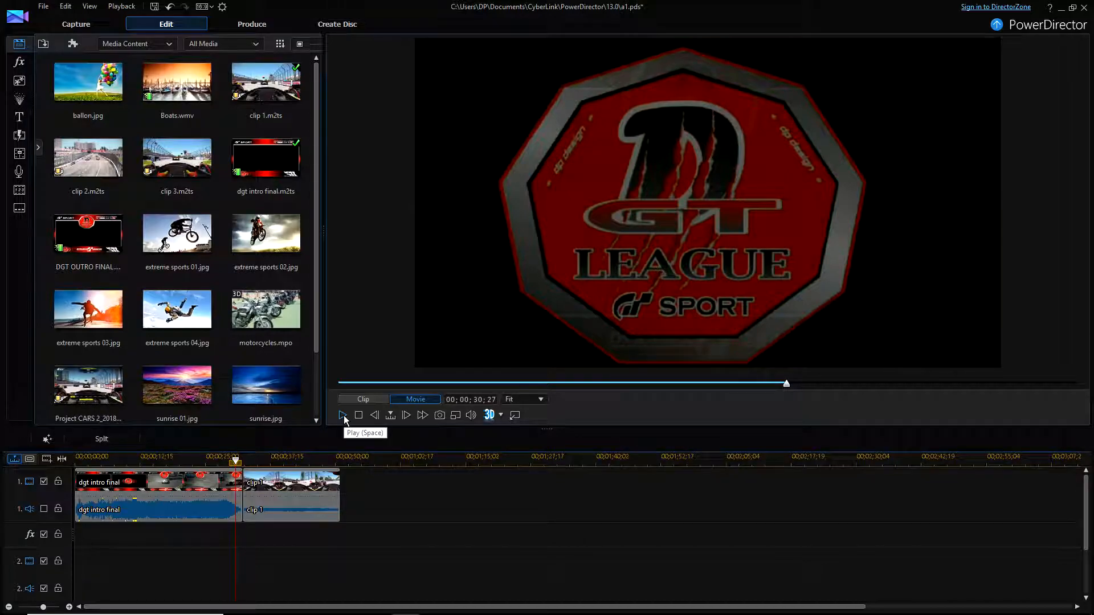
left_click(344, 415)
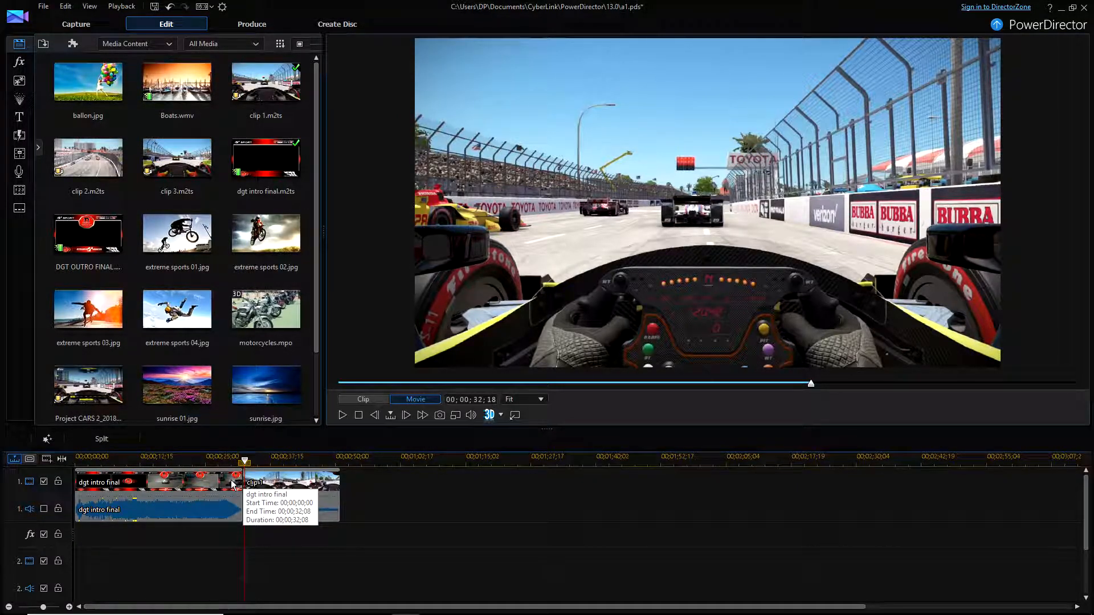
Step: Open the dgt intro final clip in PiP Designer with the playhead near its end at 00;00;30;26
left_click(102, 474)
left_click_drag(78, 459, 232, 470)
left_click(234, 479)
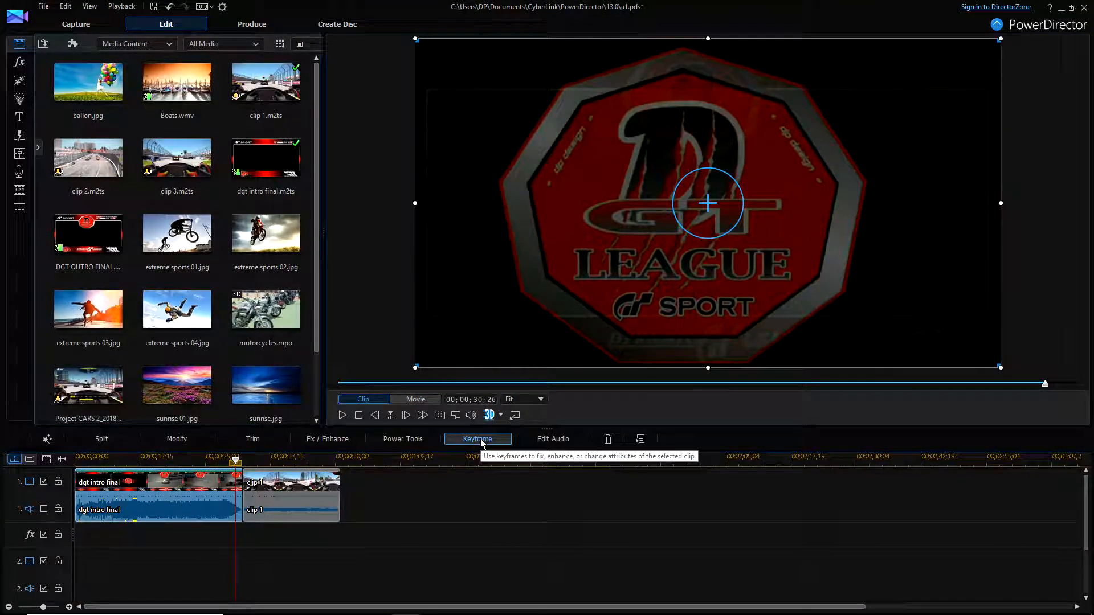
left_click(183, 443)
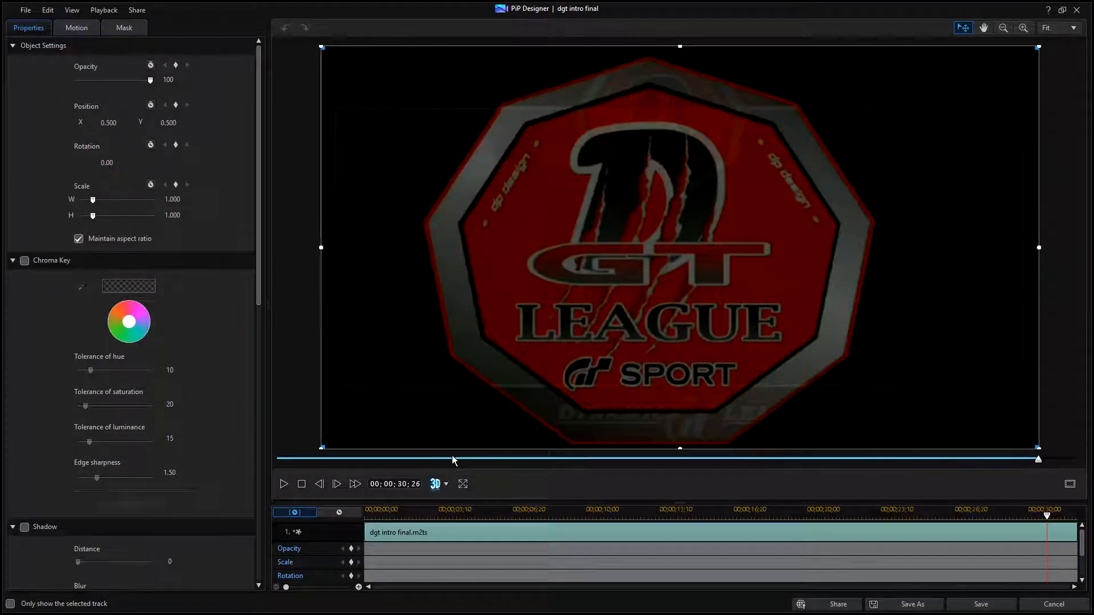
Step: Fade out the intro with an opacity keyframe at 00;00;31;29 and minimum opacity at 00;00;32;08, then save the design
left_click(305, 483)
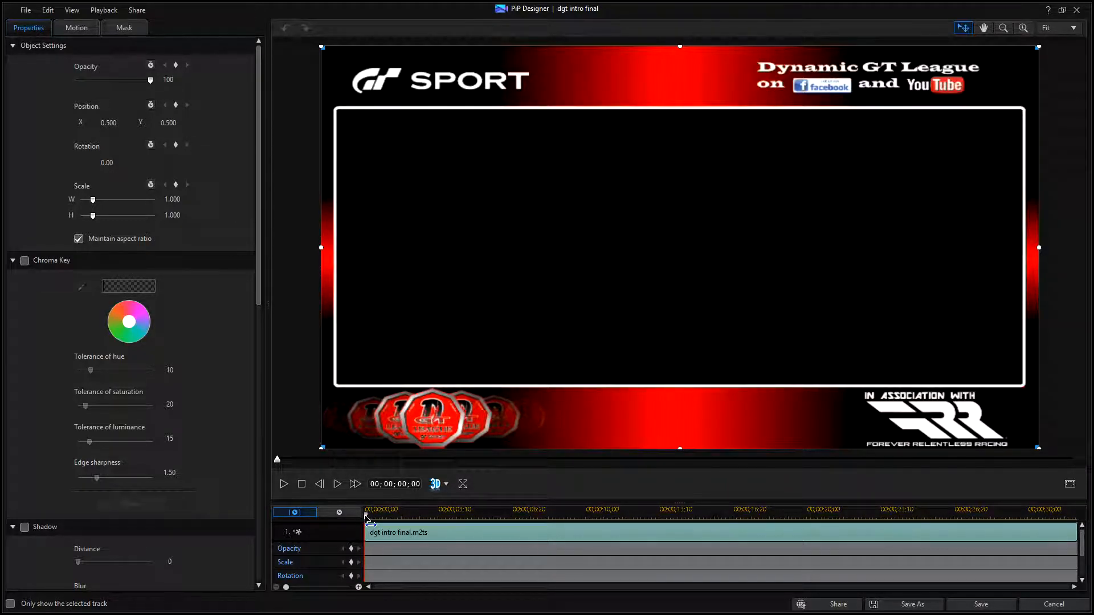
left_click_drag(366, 518, 1075, 528)
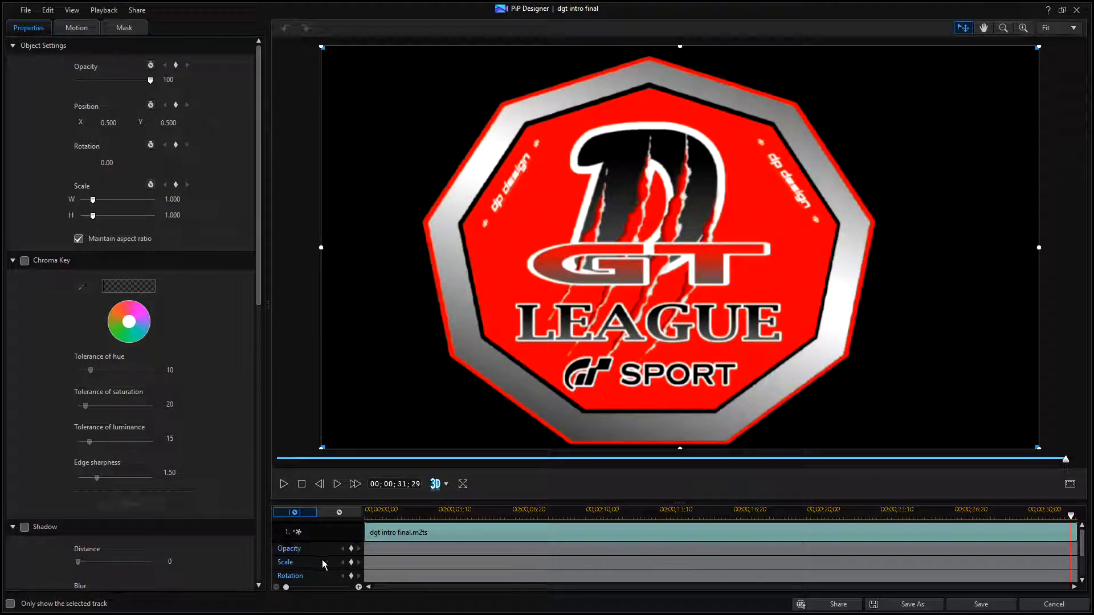
left_click(351, 550)
left_click(359, 549)
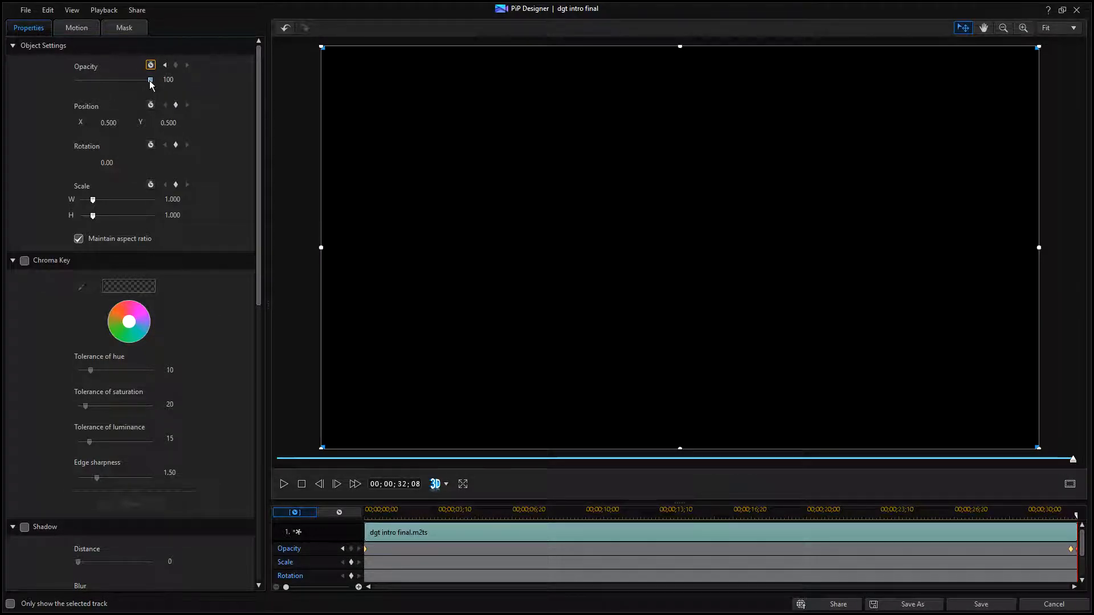
left_click_drag(149, 81, 62, 87)
left_click(980, 604)
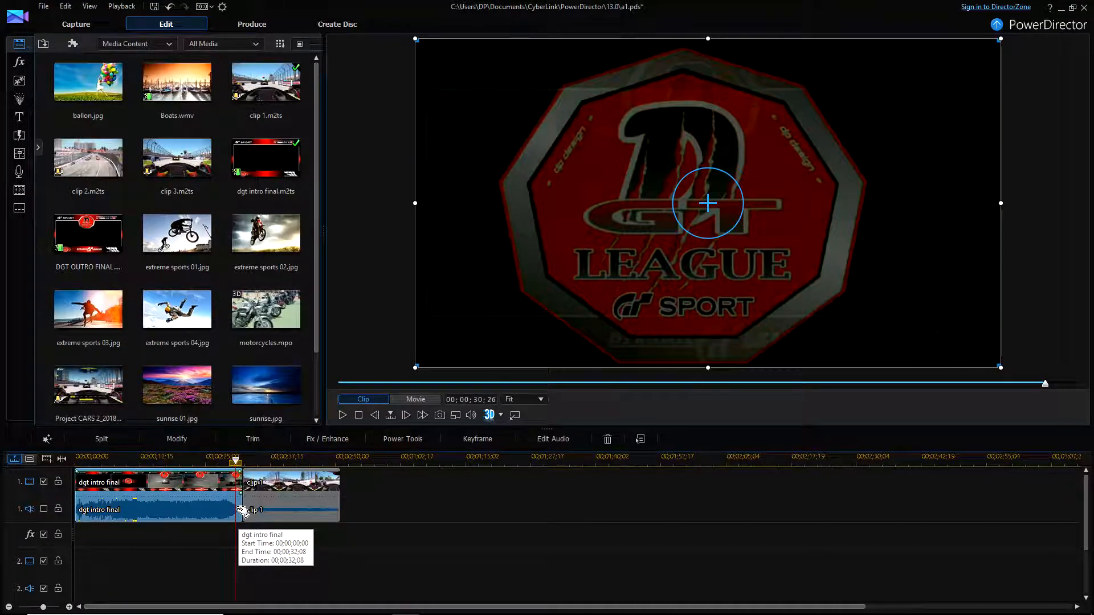
Step: Re-enable track 1's audio and preview the intro's fade-out into clip 1 from 00;00;30;19
left_click(44, 509)
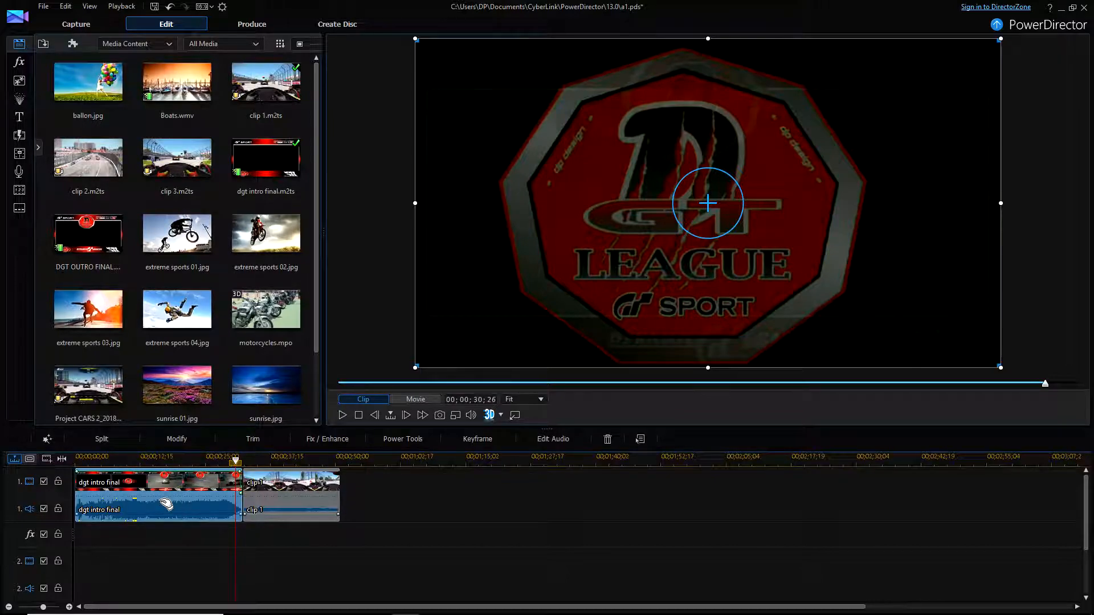
left_click(235, 456)
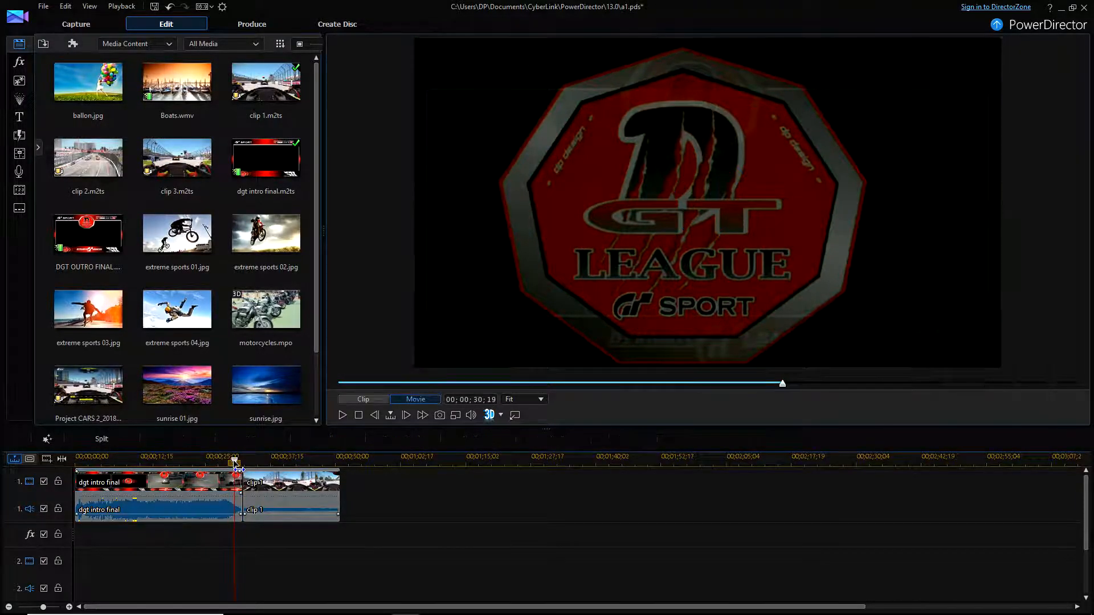
left_click(341, 416)
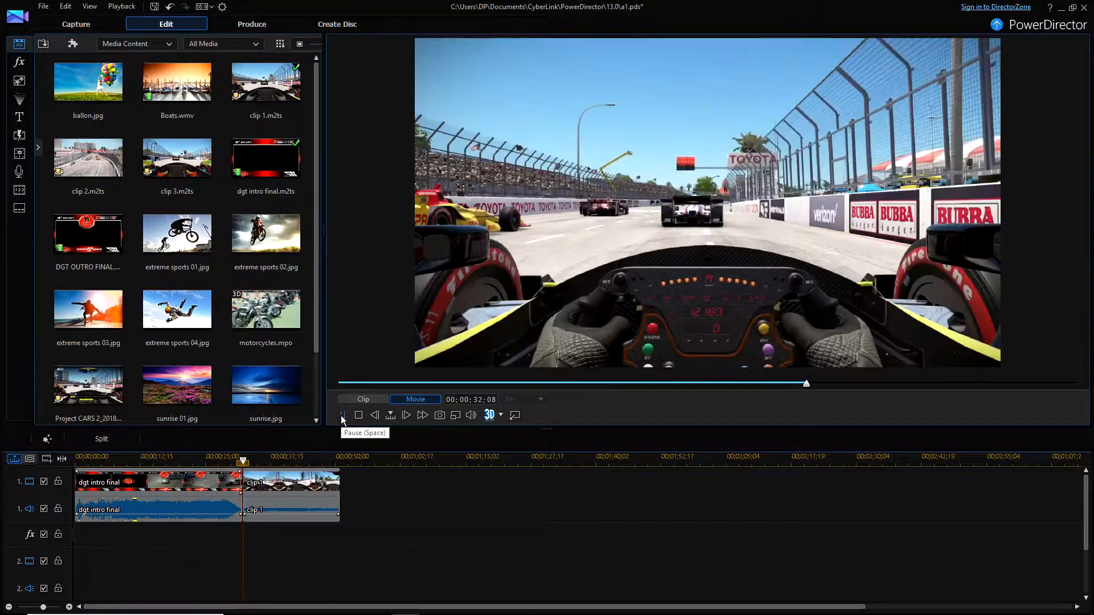
left_click(342, 416)
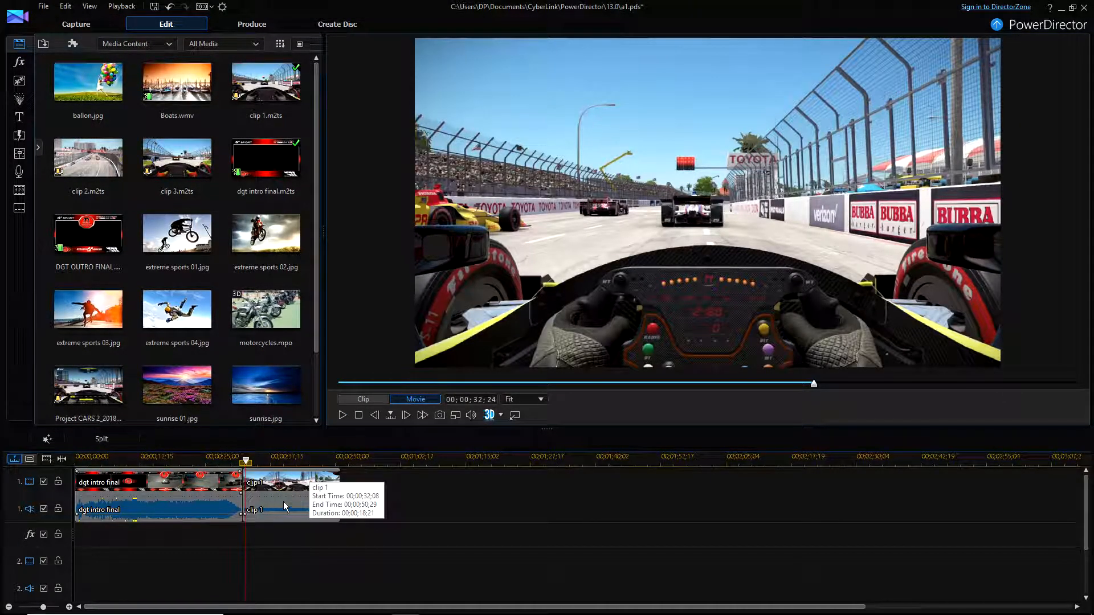
Step: Examine the intro's faded ending in clip preview, from 00;00;31;12 to its last frame at 00;00;32;08
left_click_drag(246, 460, 239, 461)
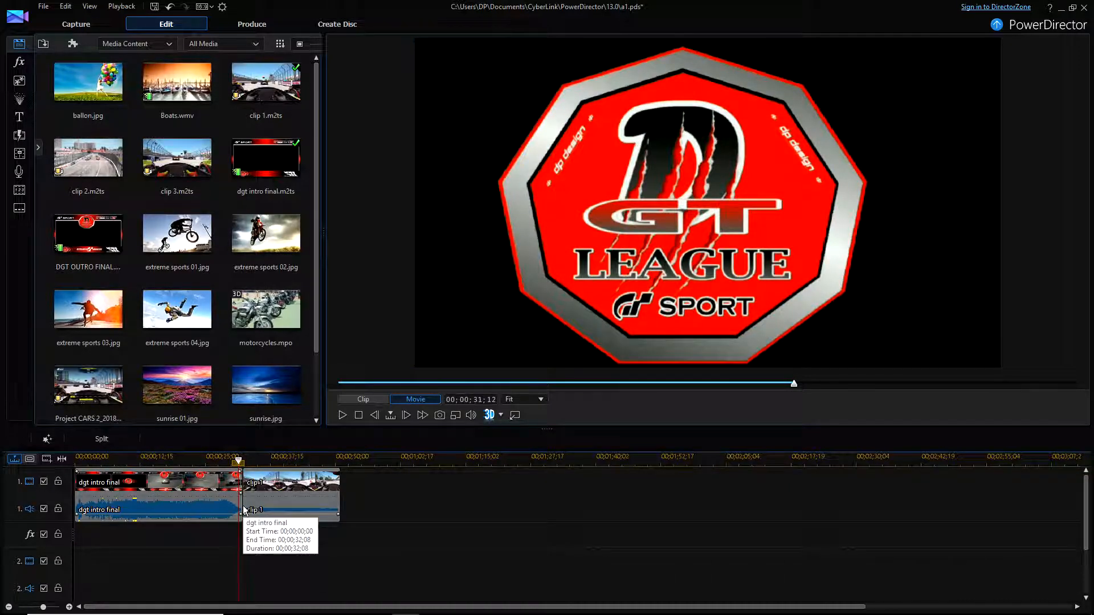
left_click(383, 399)
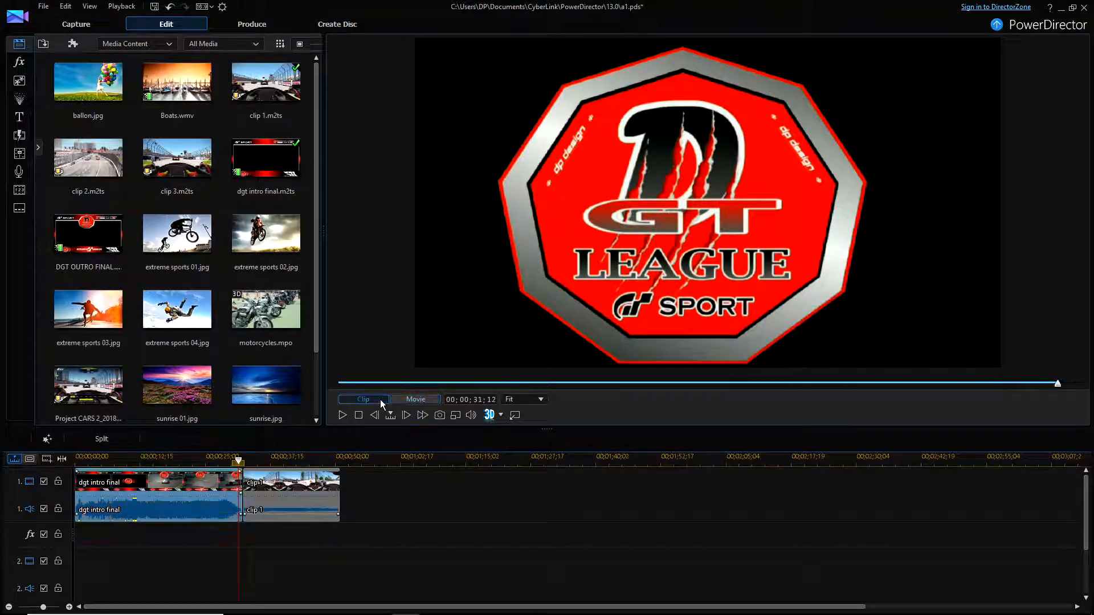
left_click_drag(1057, 386, 1083, 386)
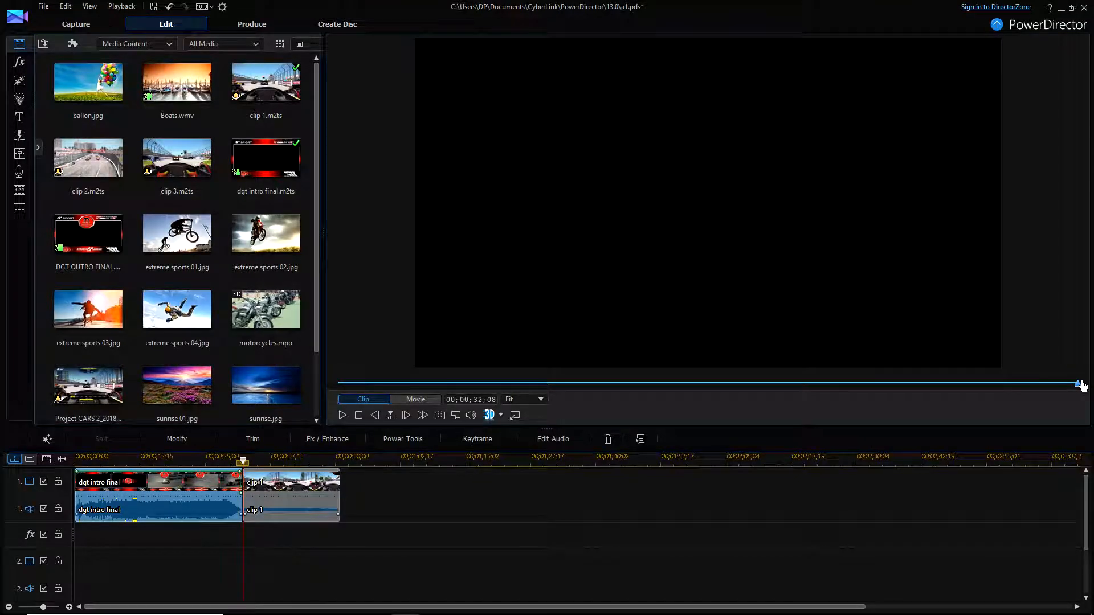
left_click(709, 242)
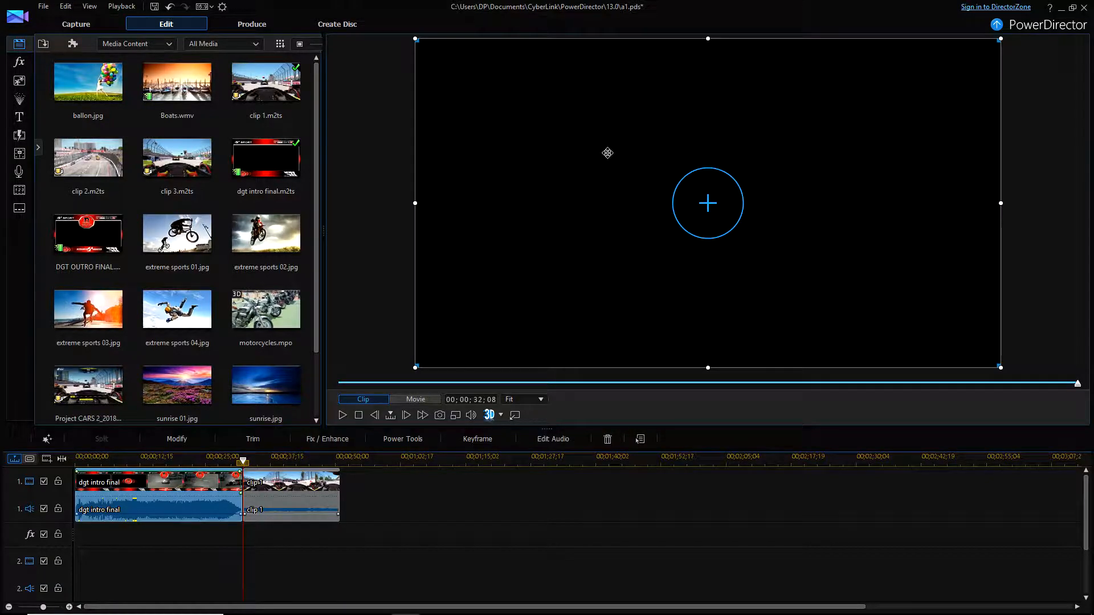
mouse_move(246, 197)
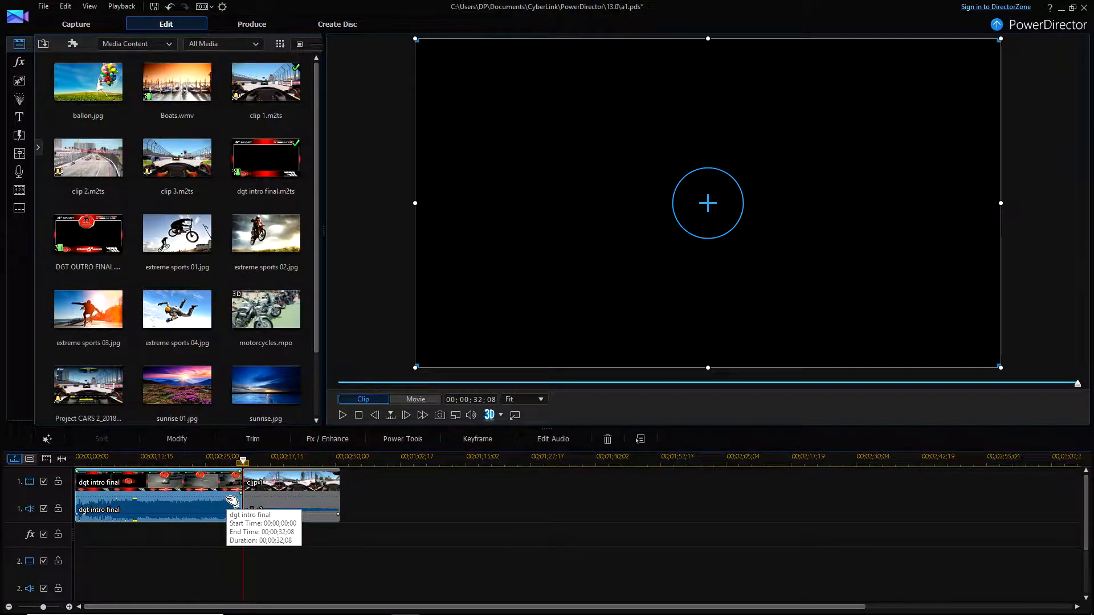
Step: Undo the re-enabling of track 1's audio and select clip 1 on the timeline
left_click(277, 482)
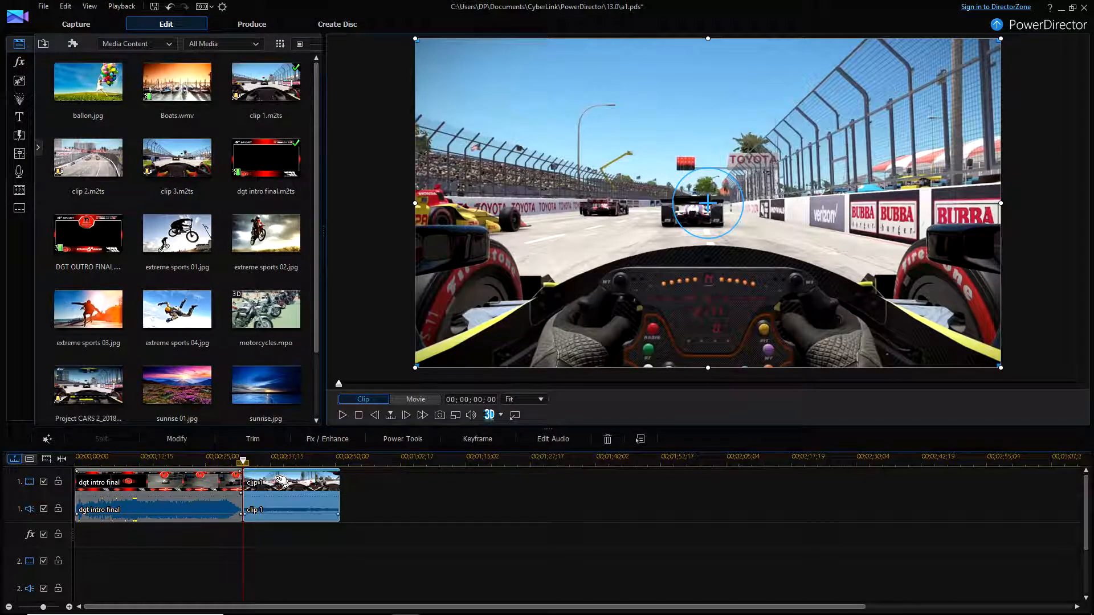
left_click(169, 8)
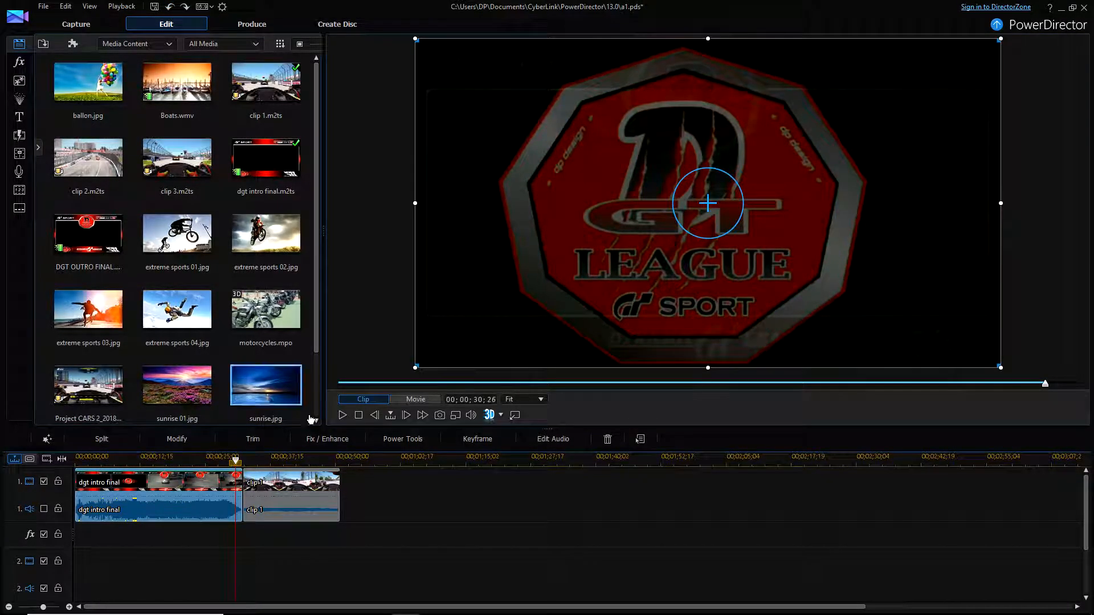
left_click(281, 485)
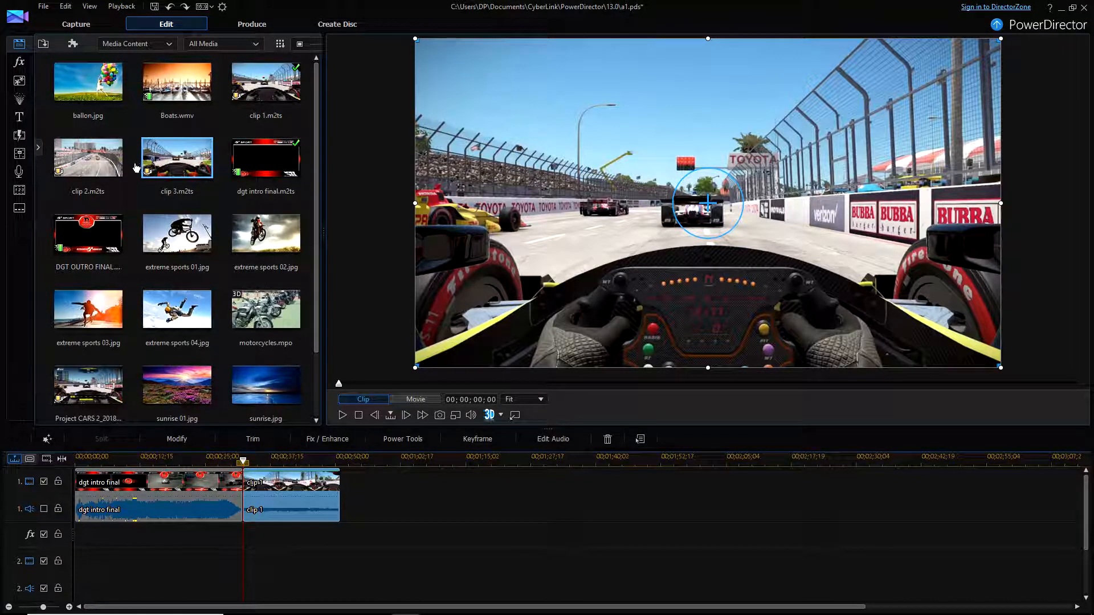
Step: Place clip 2.m2ts directly after clip 1 on track 1, followed by clip 3.m2ts
left_click_drag(89, 157, 343, 472)
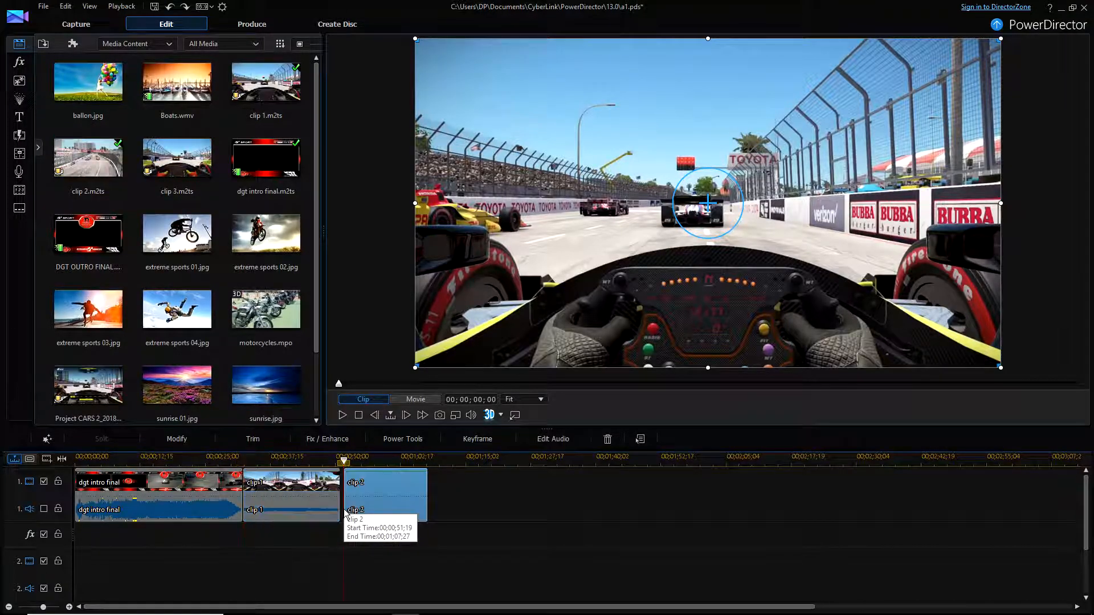
left_click(383, 483)
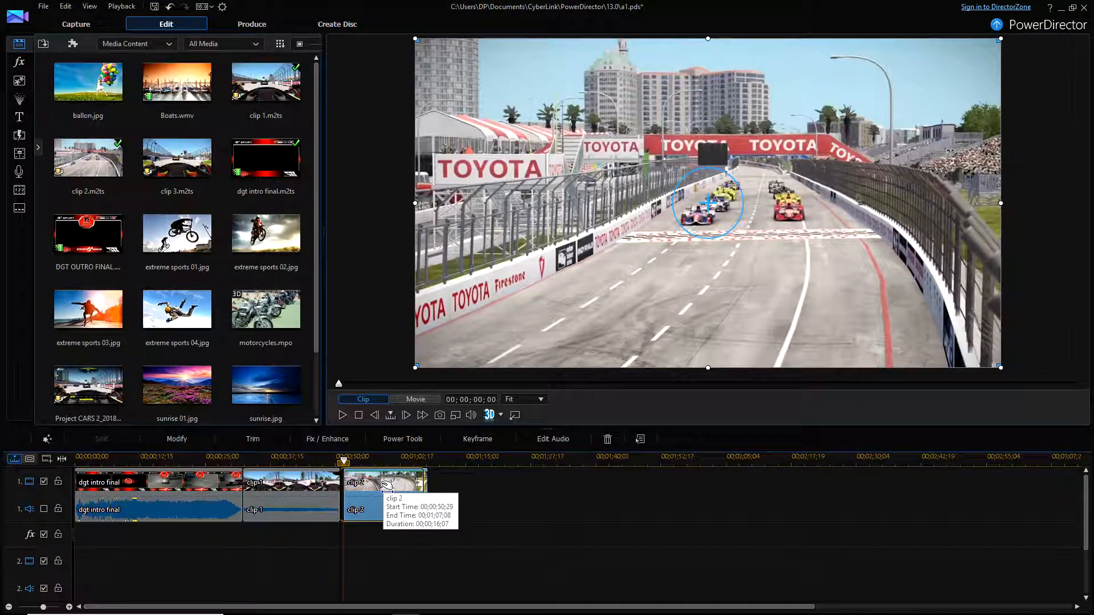
left_click(174, 166)
left_click_drag(173, 165, 428, 491)
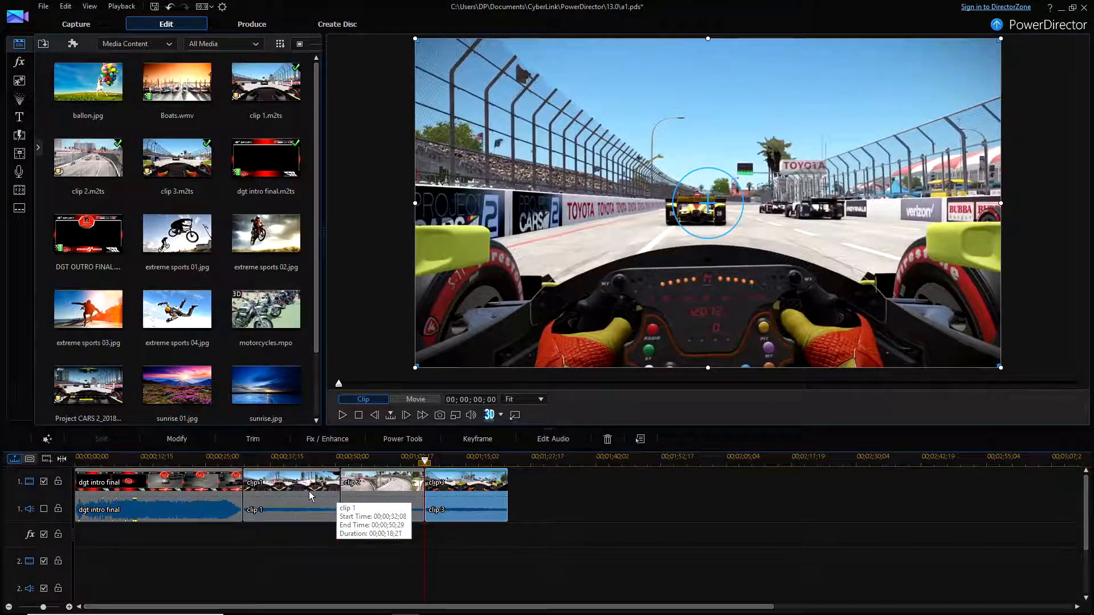
Step: Preview the sequence from the start of clip 1 through the cut into clip 2
left_click(320, 475)
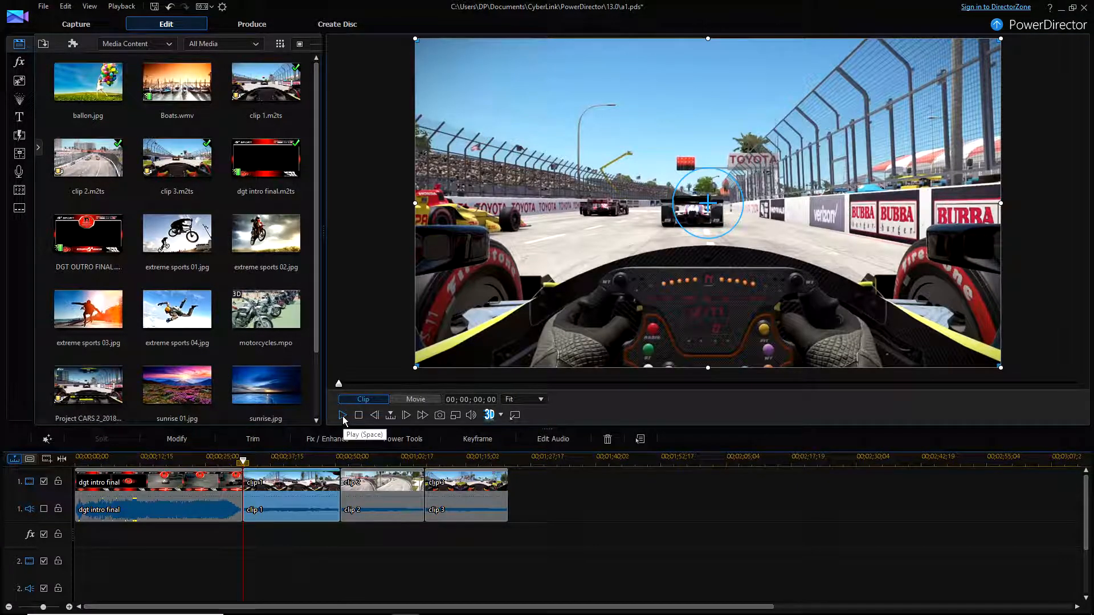
left_click(342, 416)
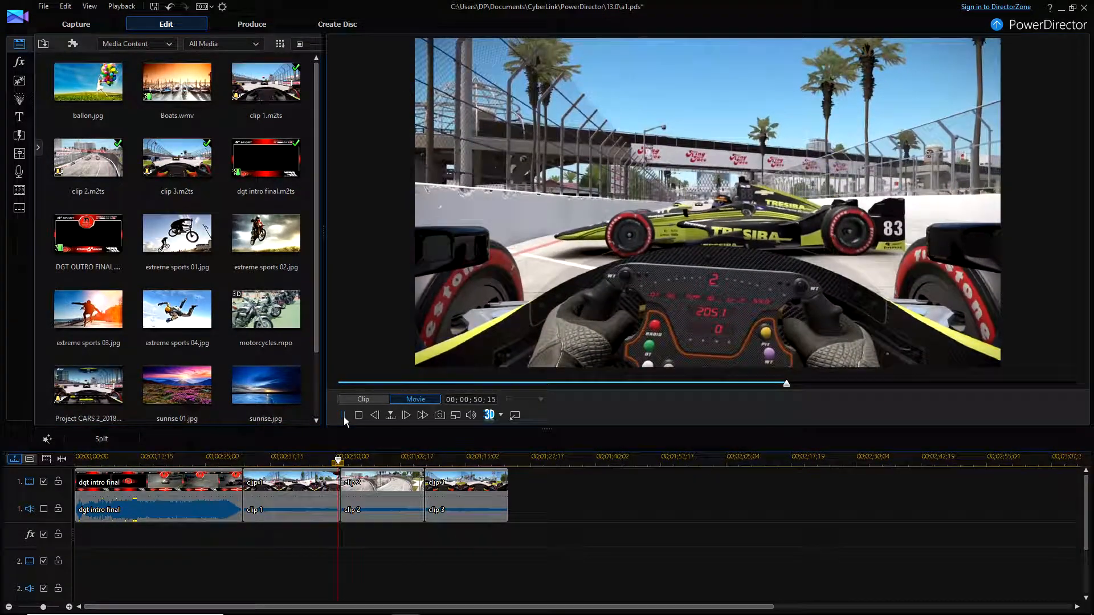
left_click(342, 415)
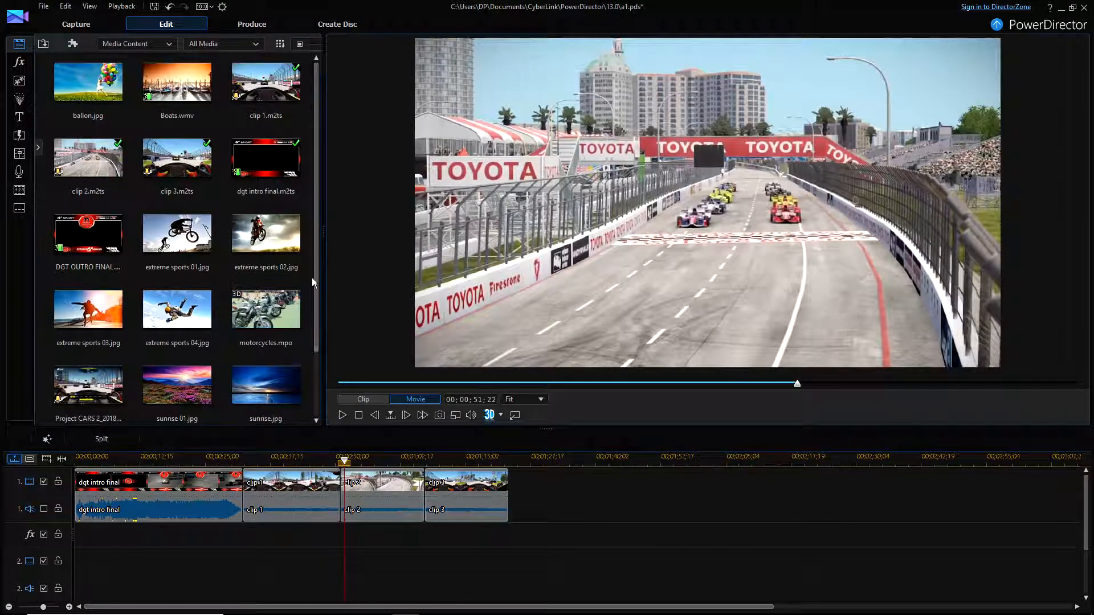
Step: Browse the My Favorites, Custom and Downloaded transition categories, previewing the two downloaded wind transitions
scroll(314, 272, "down", 2)
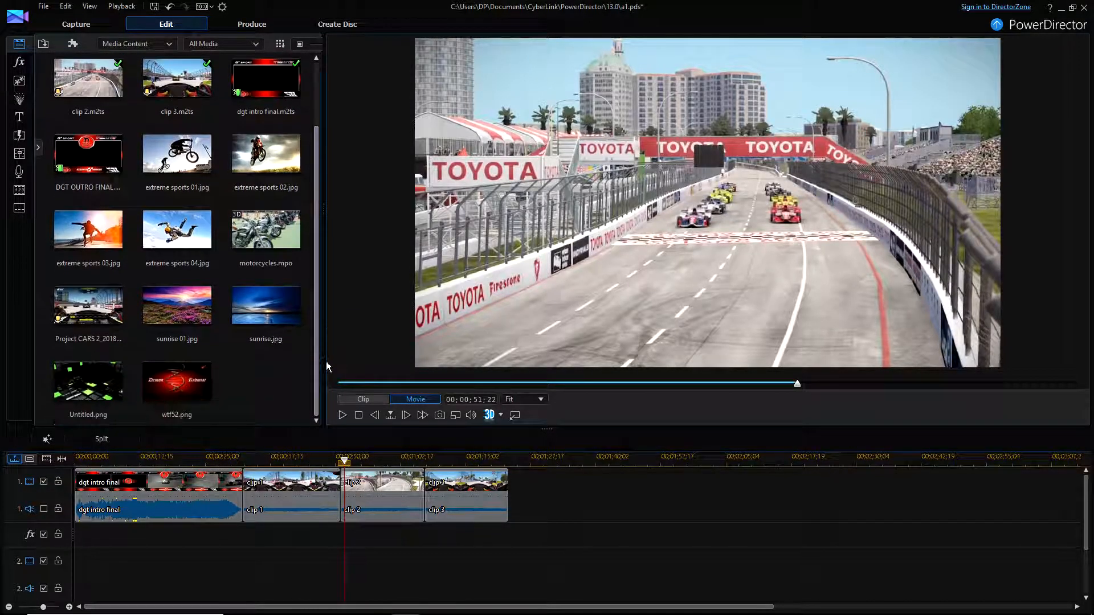
left_click(349, 489)
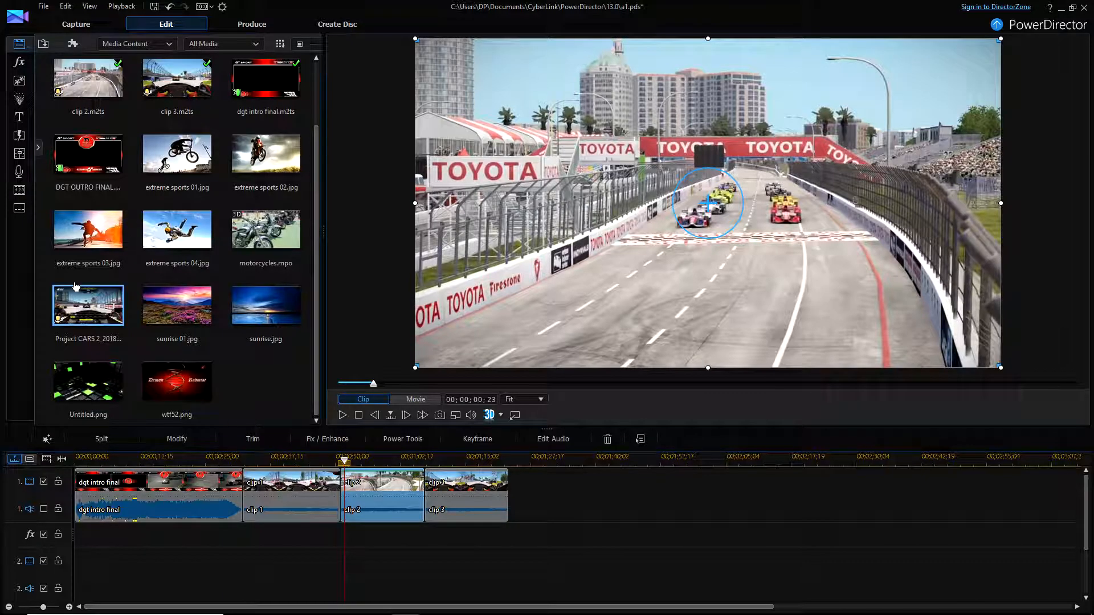
left_click(21, 137)
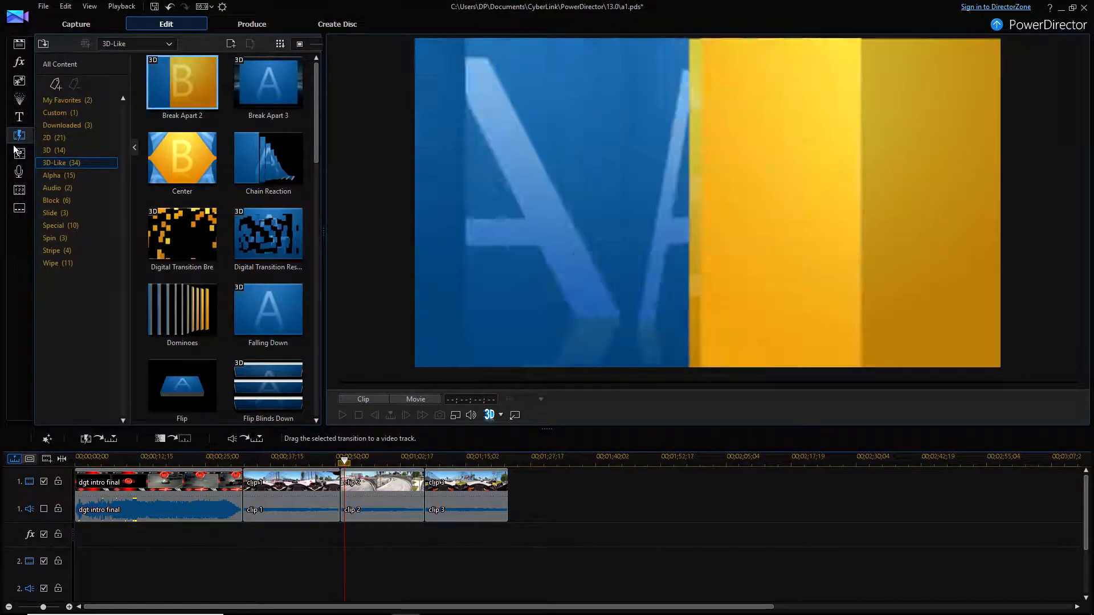
left_click(70, 100)
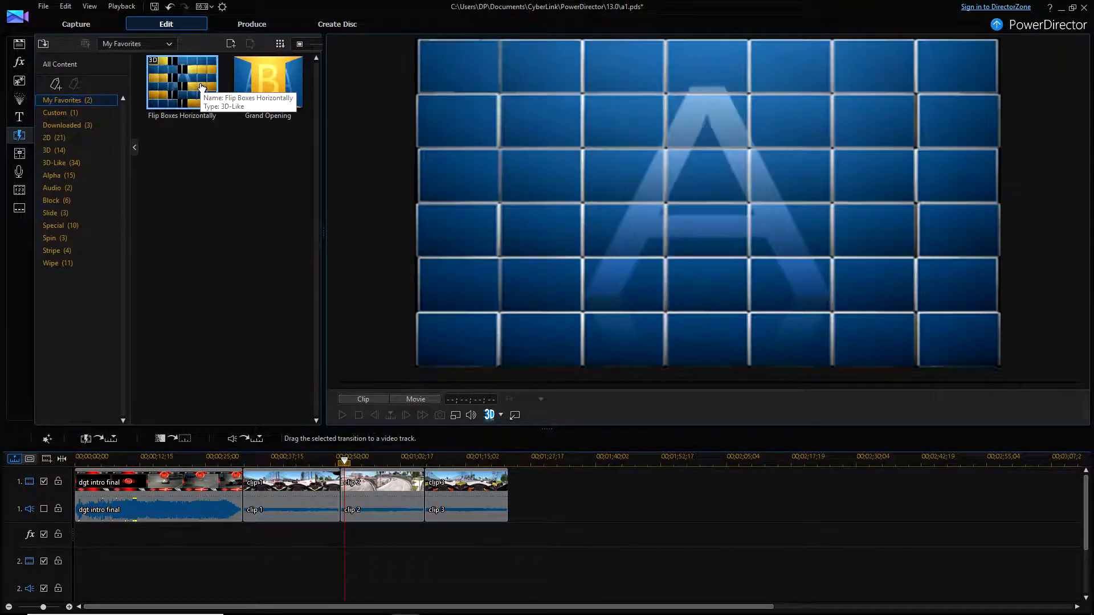
left_click(67, 113)
left_click(73, 126)
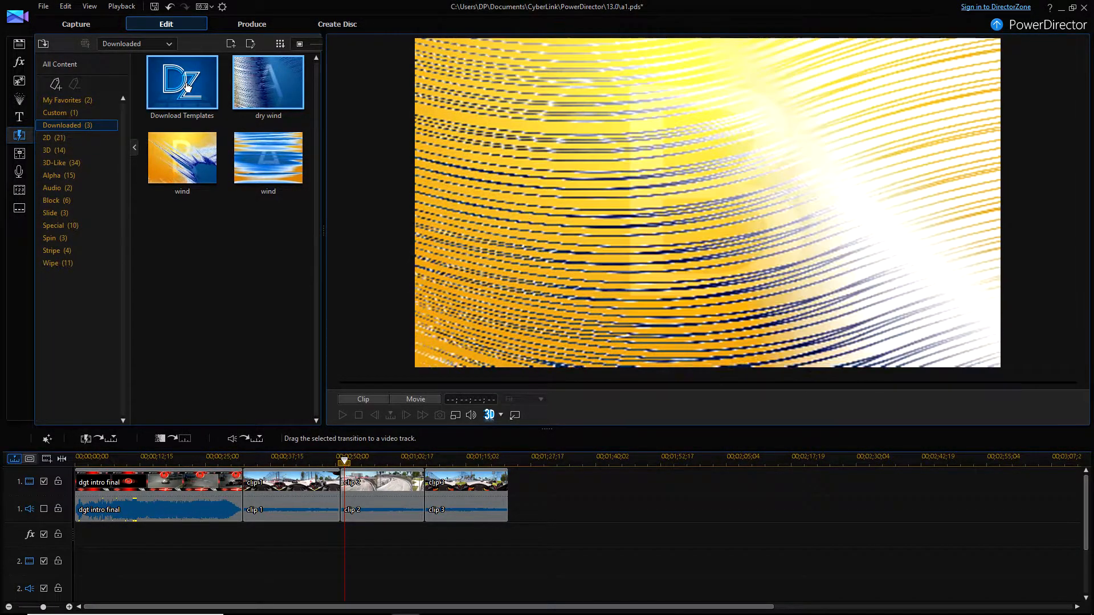
left_click(73, 142)
left_click(68, 125)
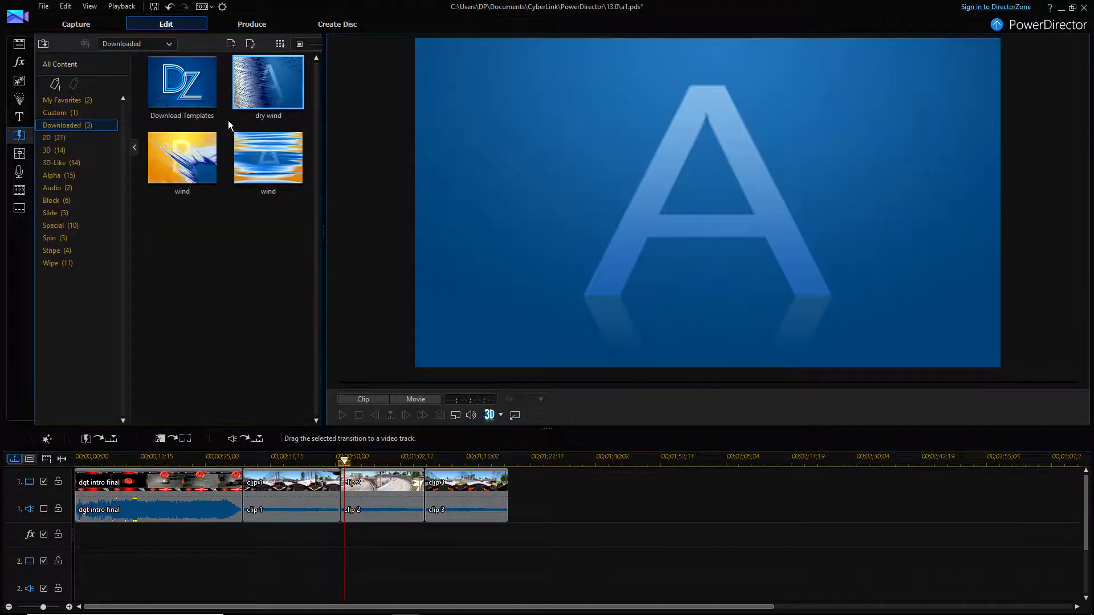
left_click(259, 151)
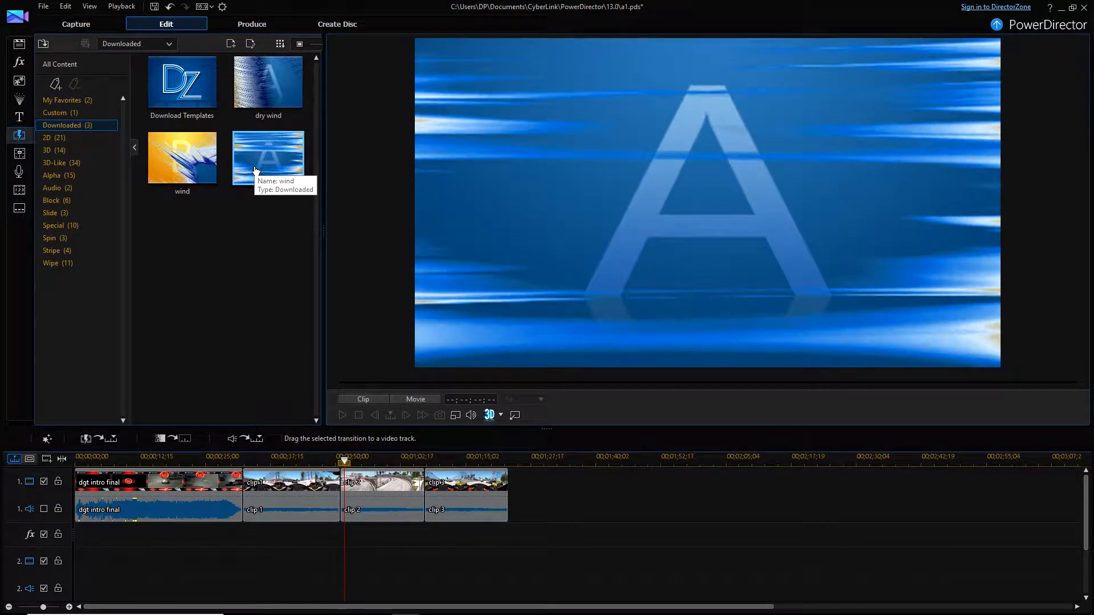
left_click(183, 168)
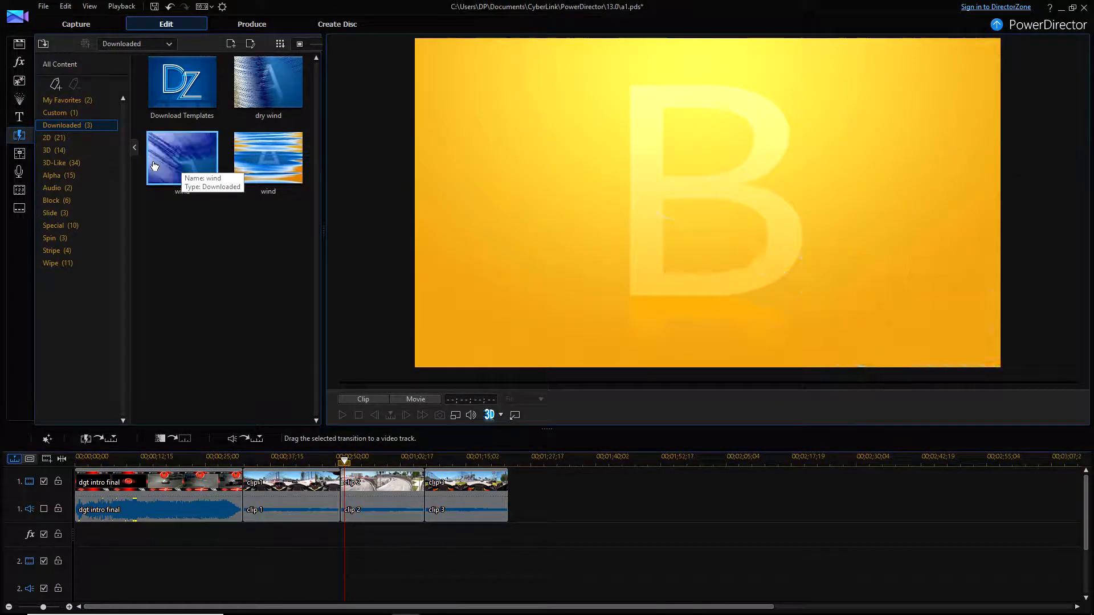
Step: Add the Film Clip transition from the 2D category between clip 1 and clip 2 on track 1
left_click(83, 141)
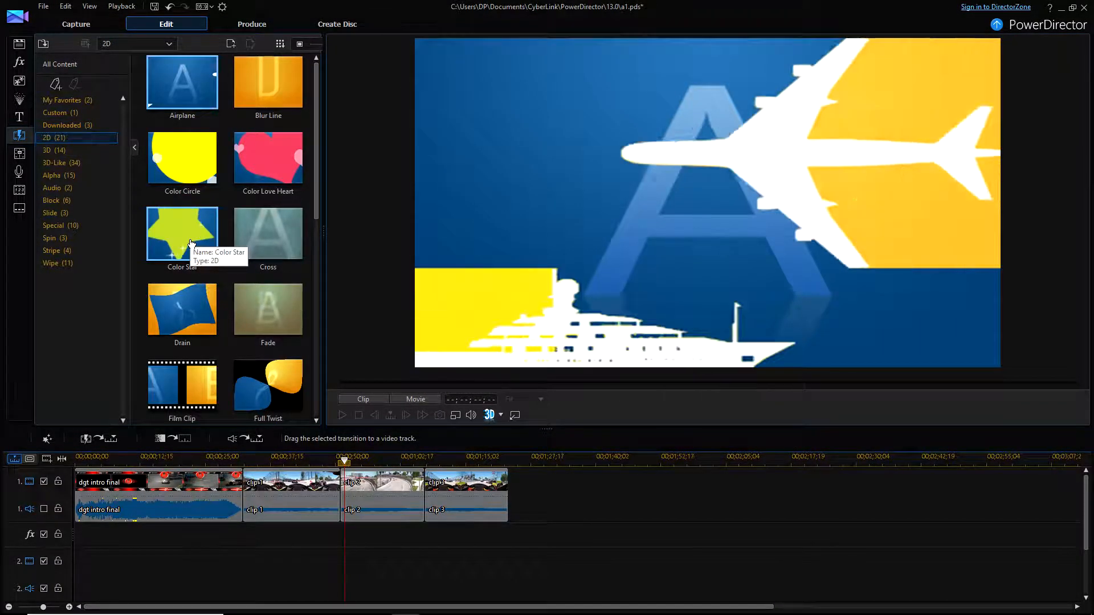
left_click(191, 310)
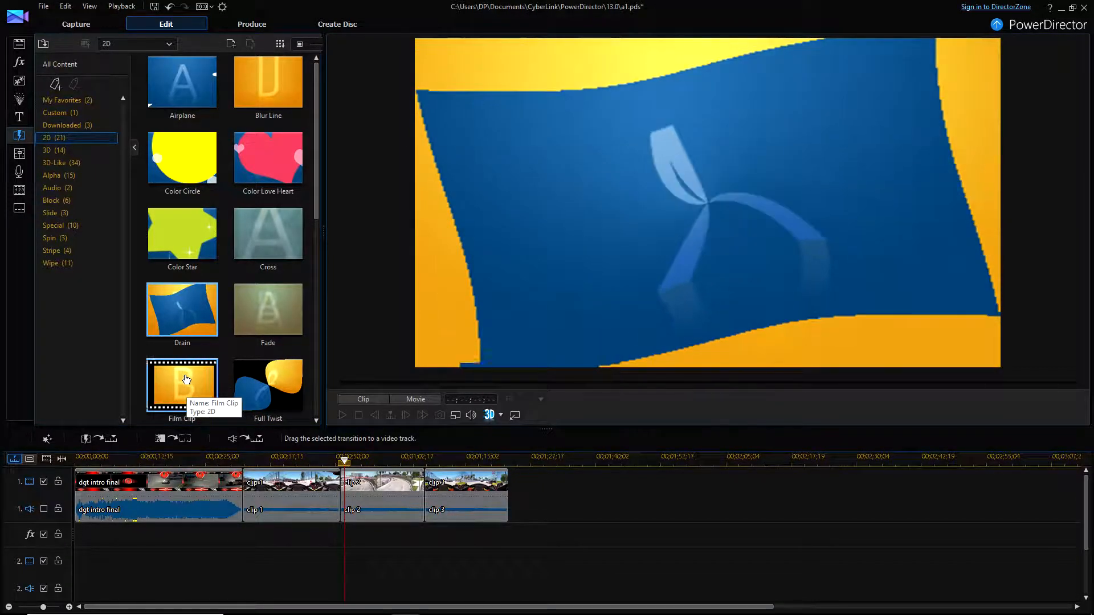
left_click_drag(186, 380, 340, 495)
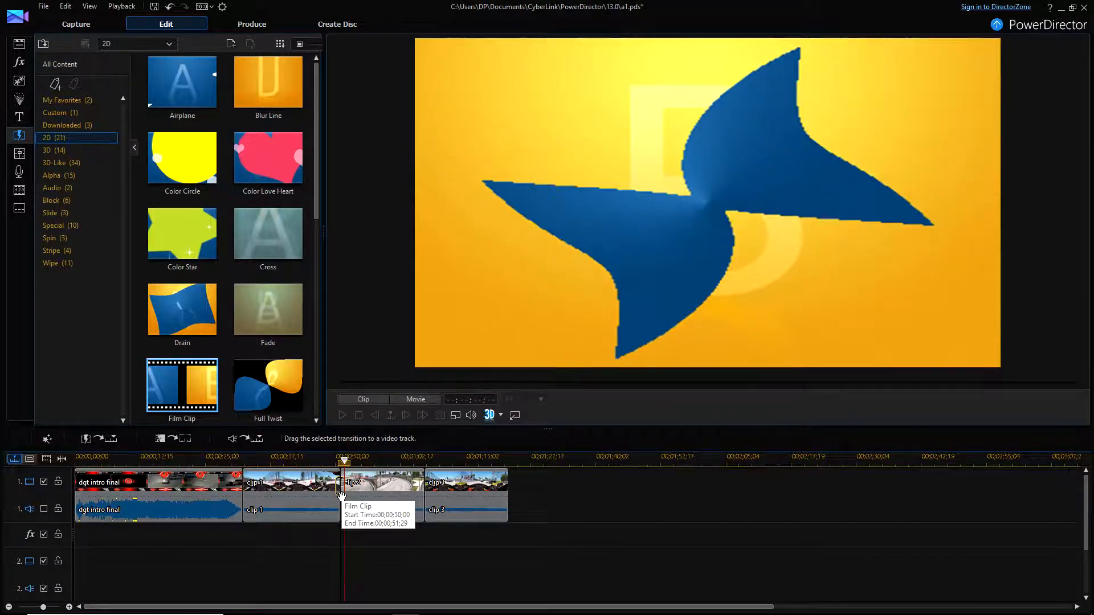
left_click_drag(341, 496, 342, 496)
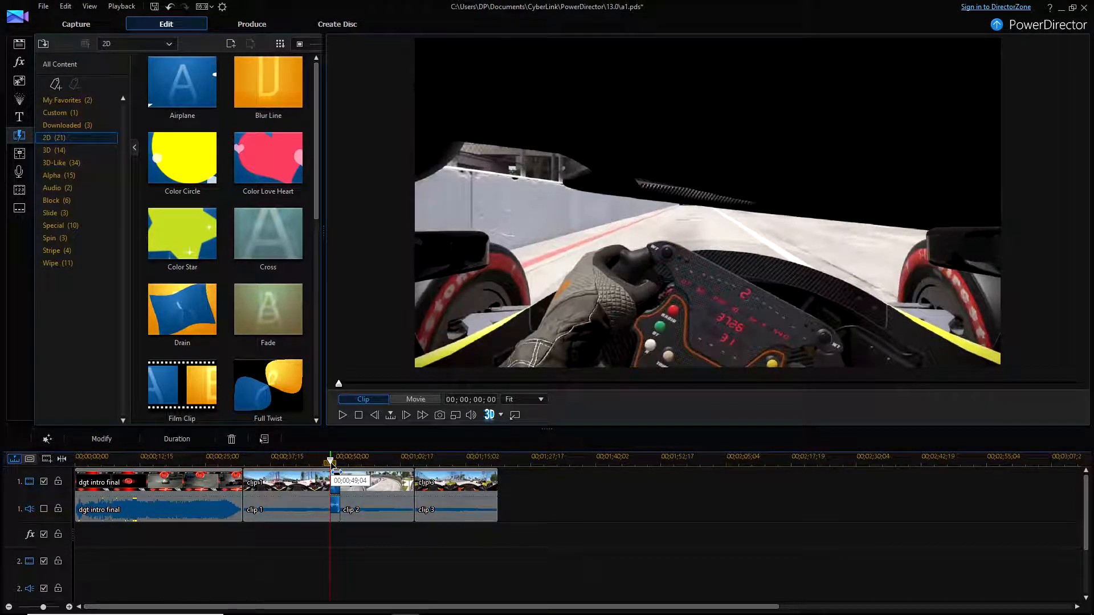
Step: Preview the Film Clip transition twice, from shortly before it through the opening of clip 2
left_click_drag(331, 464, 326, 462)
left_click(322, 487)
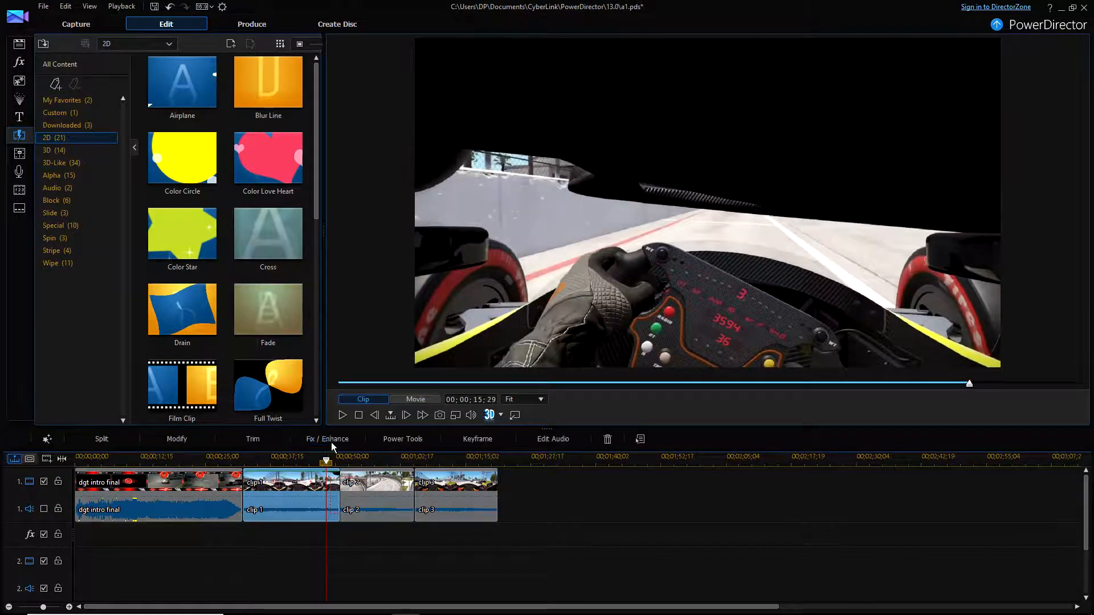
left_click(343, 415)
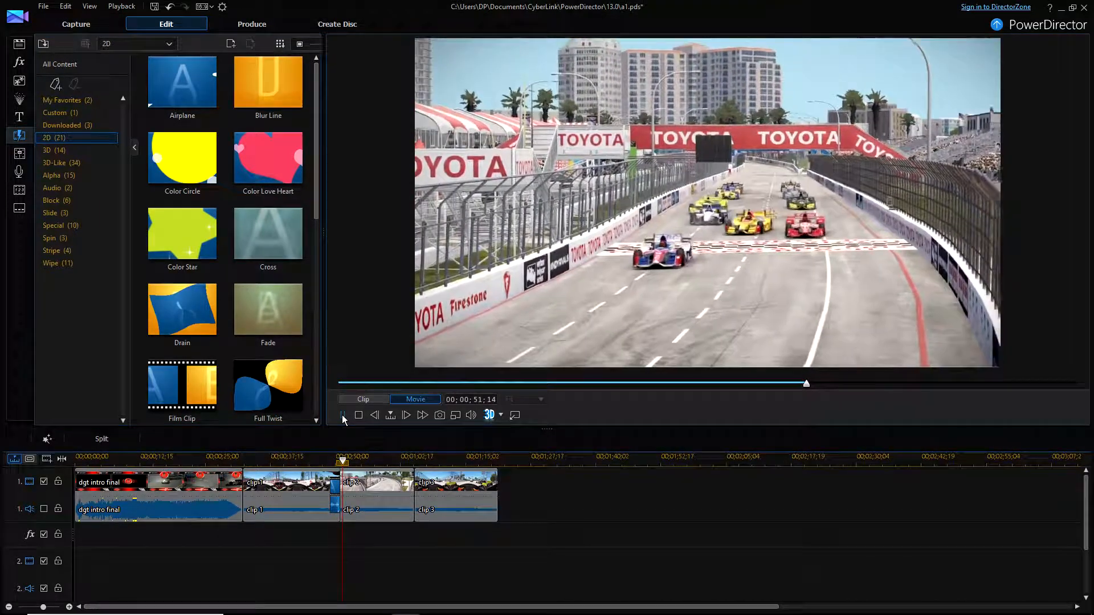
left_click(342, 415)
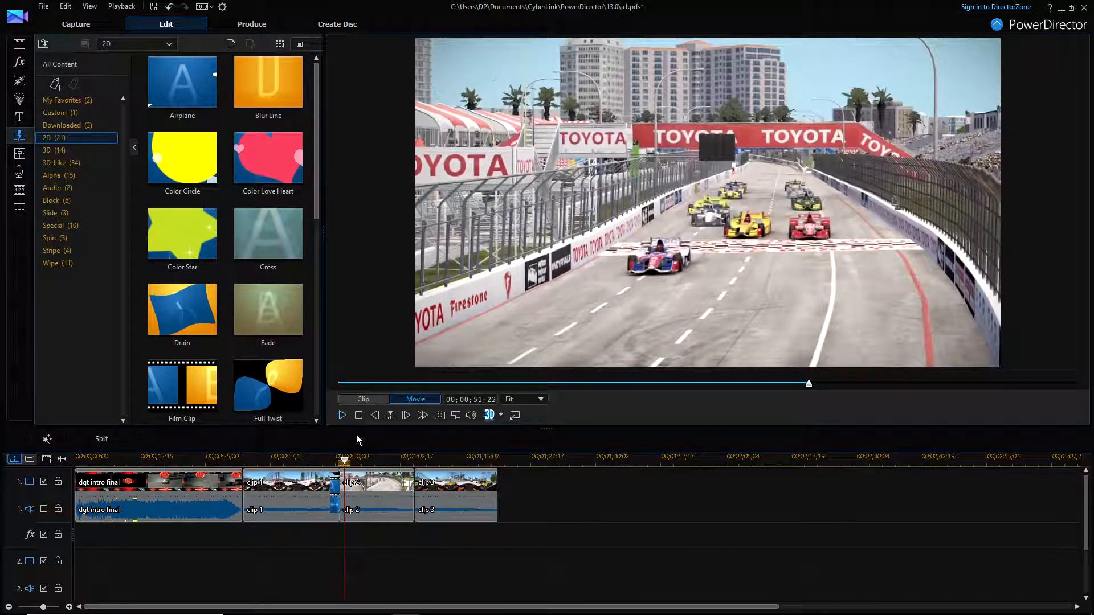
left_click_drag(344, 463, 326, 462)
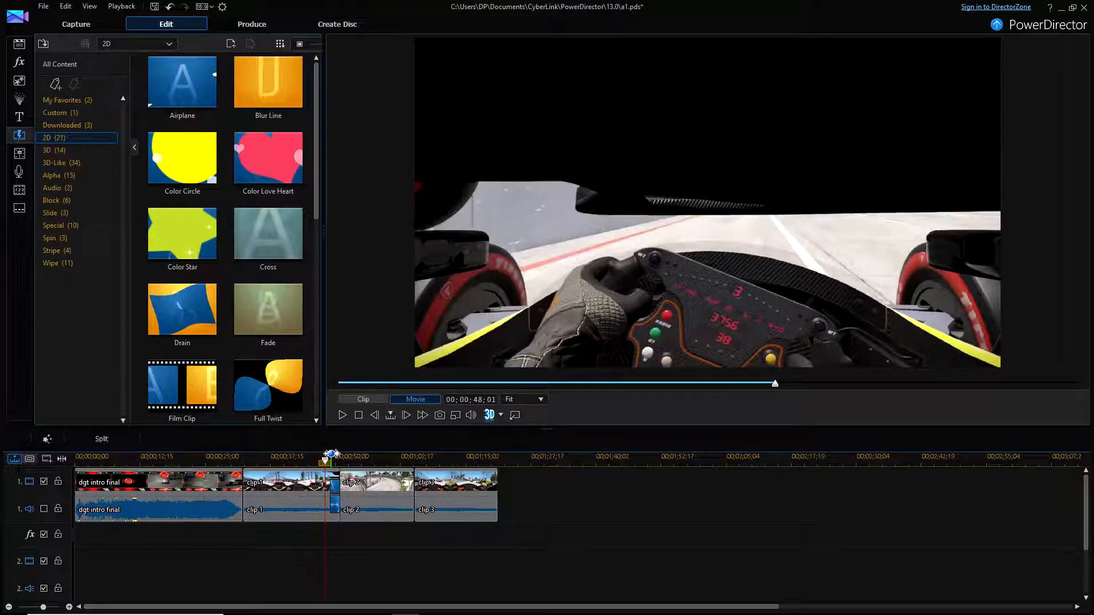
left_click(341, 416)
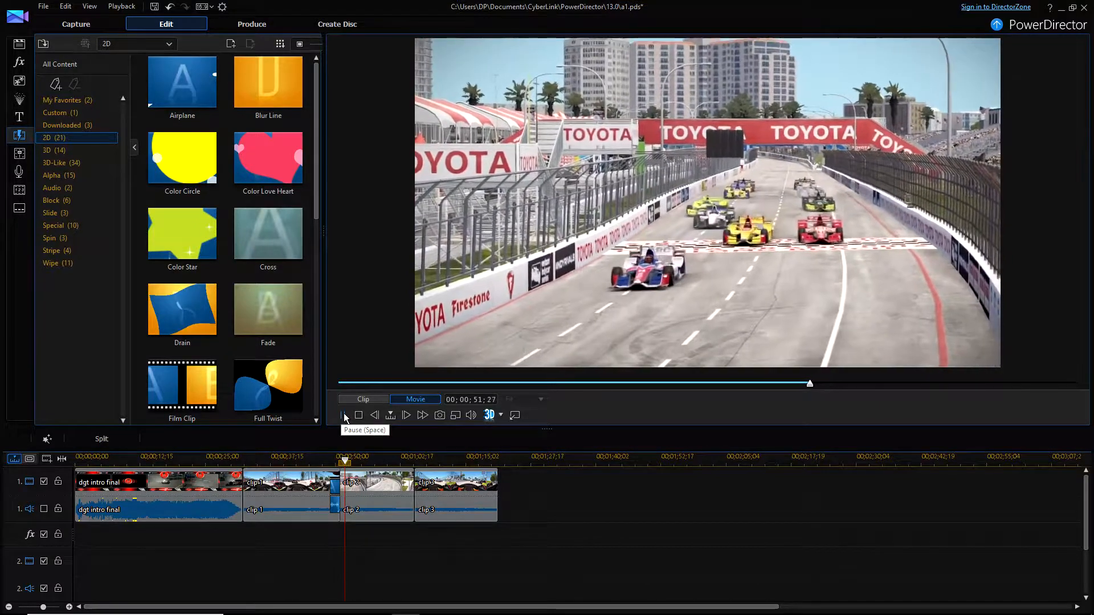
left_click(343, 414)
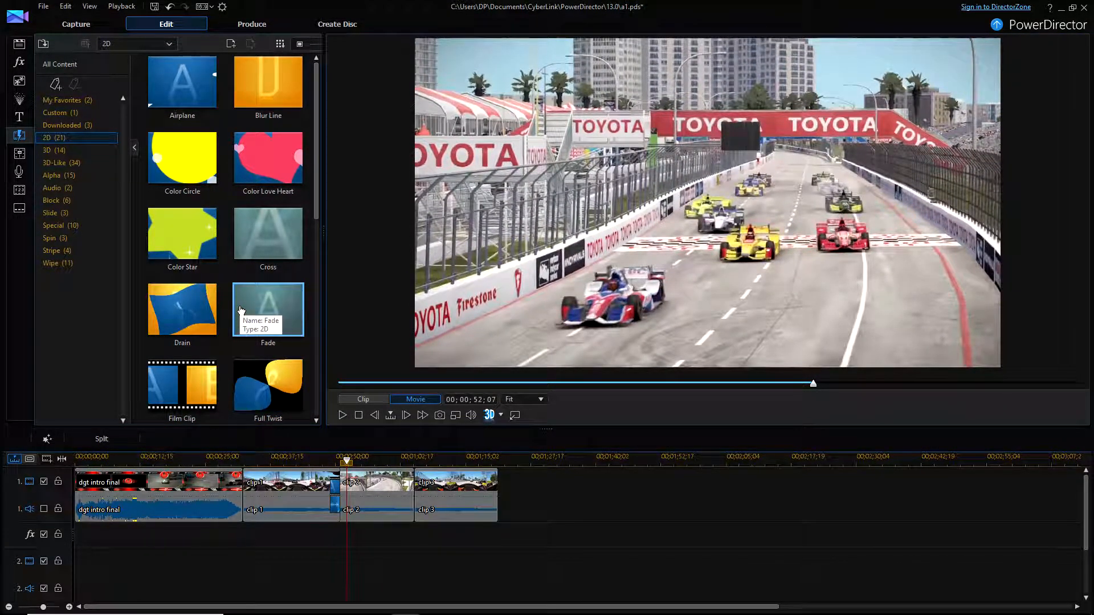
Step: Replace the transition between clip 1 and clip 2 with Flip Blinds Up from the 3D category
left_click(66, 150)
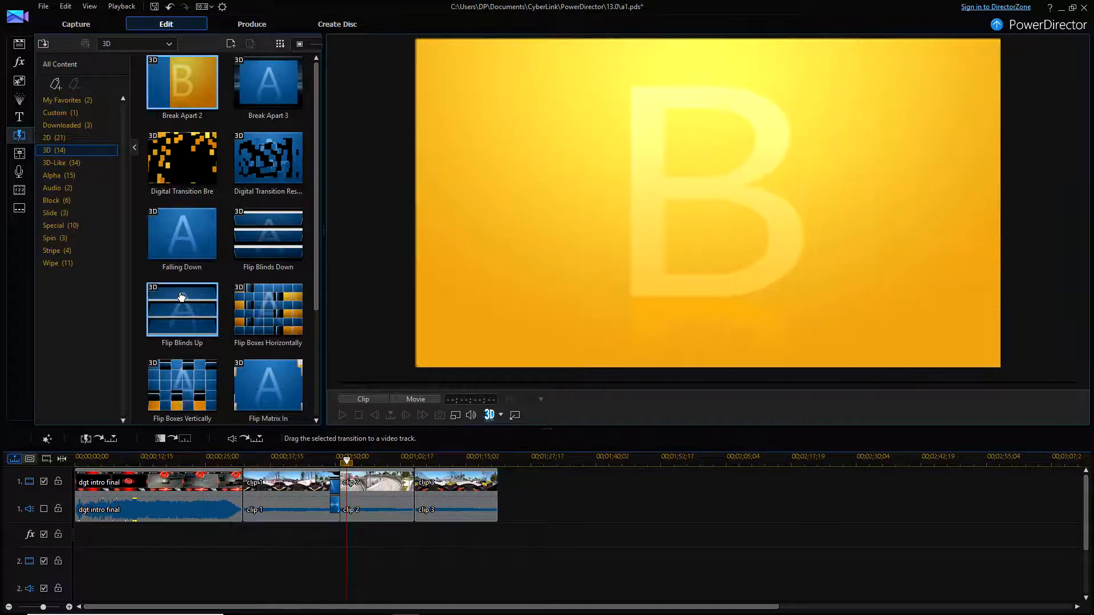
left_click_drag(181, 311, 337, 491)
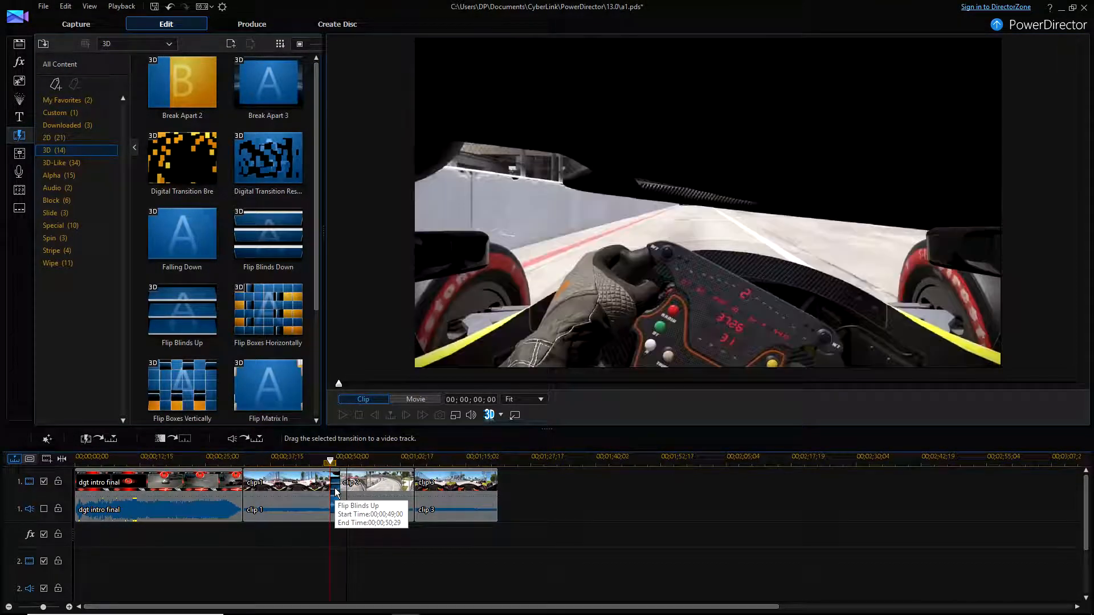
left_click(334, 484)
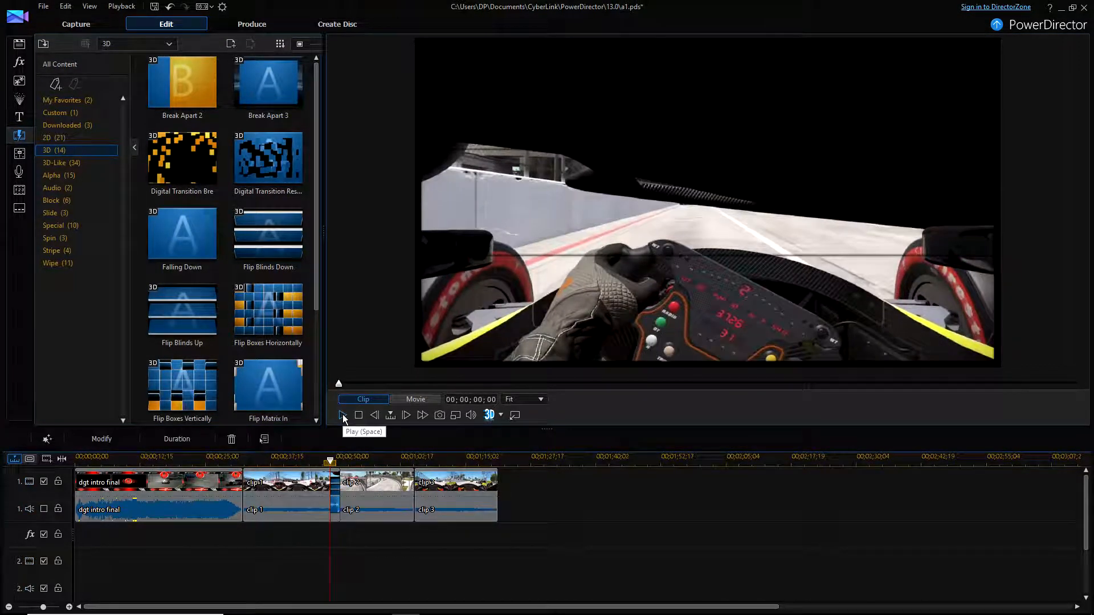
Step: Preview the Flip Blinds Up transition in the movie, from the end of clip 1 into clip 2
left_click(329, 461)
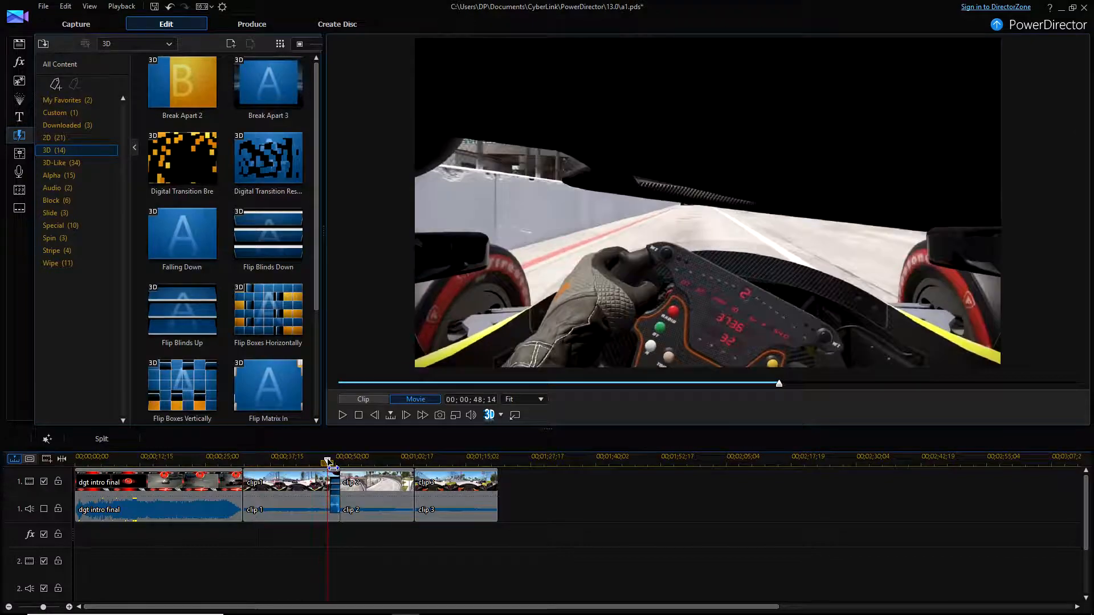
left_click(335, 505)
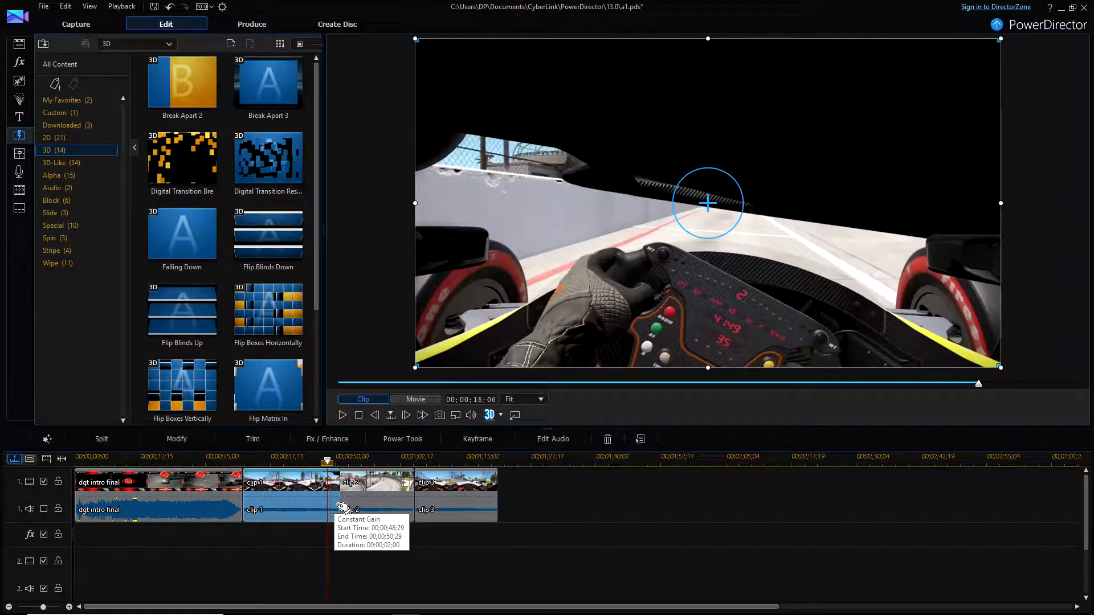
left_click(342, 415)
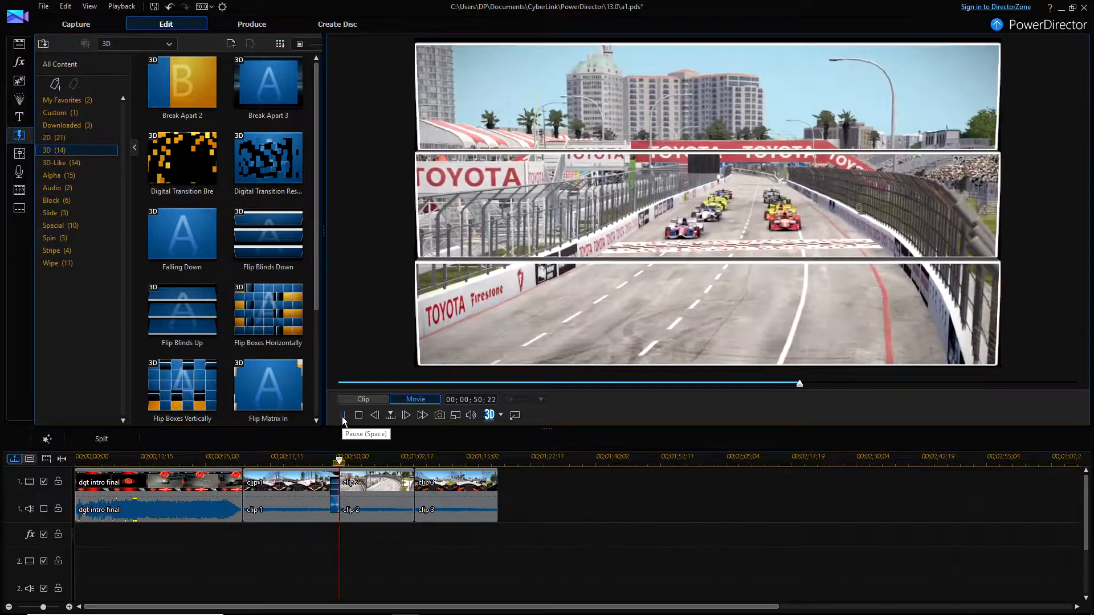
left_click(343, 415)
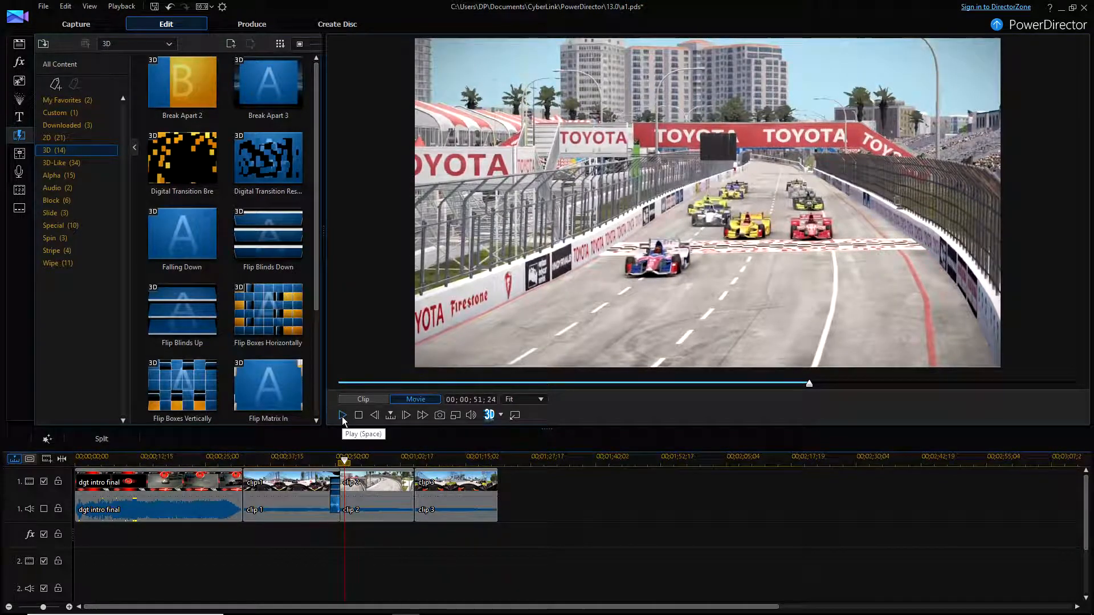
Step: Set the Flip Blinds Up transition's duration to 00;00;05;00 and widen the transition settings area
left_click(336, 491)
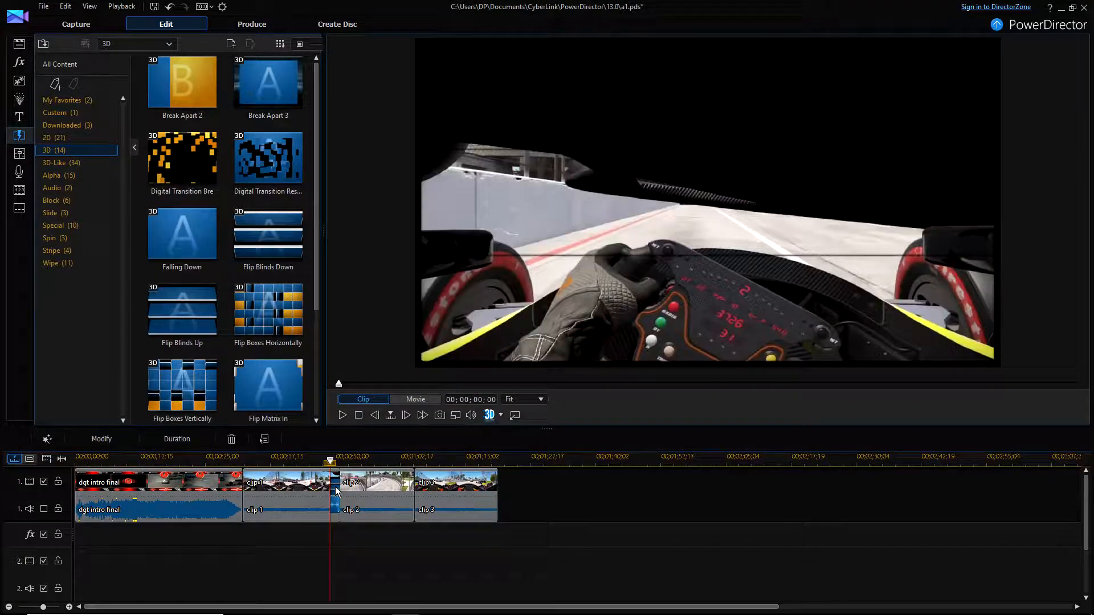
left_click(101, 439)
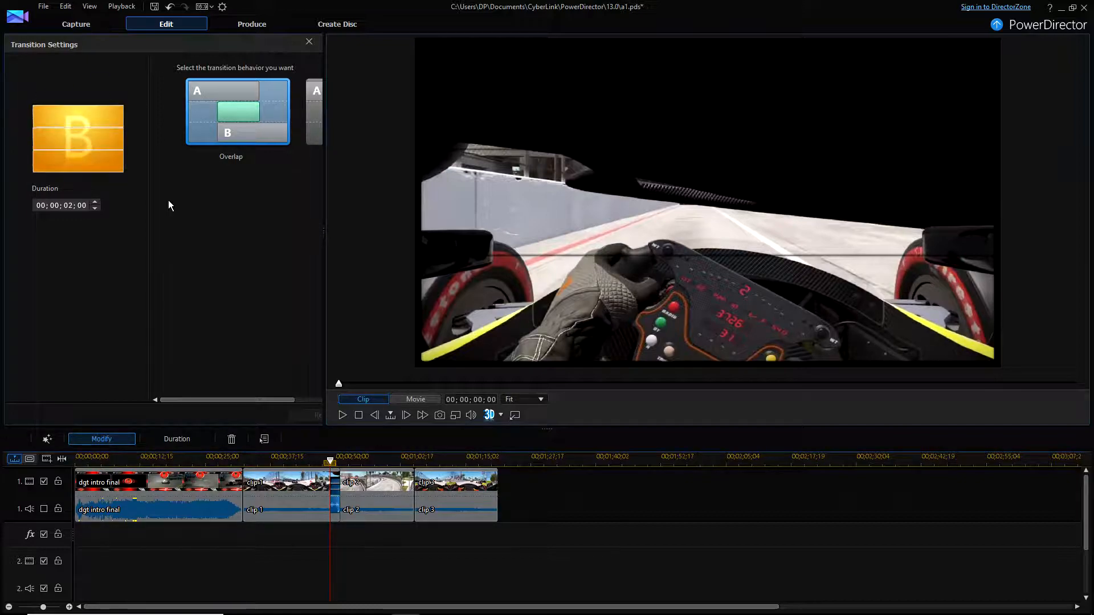
left_click(71, 205)
type("05")
left_click_drag(322, 229, 403, 228)
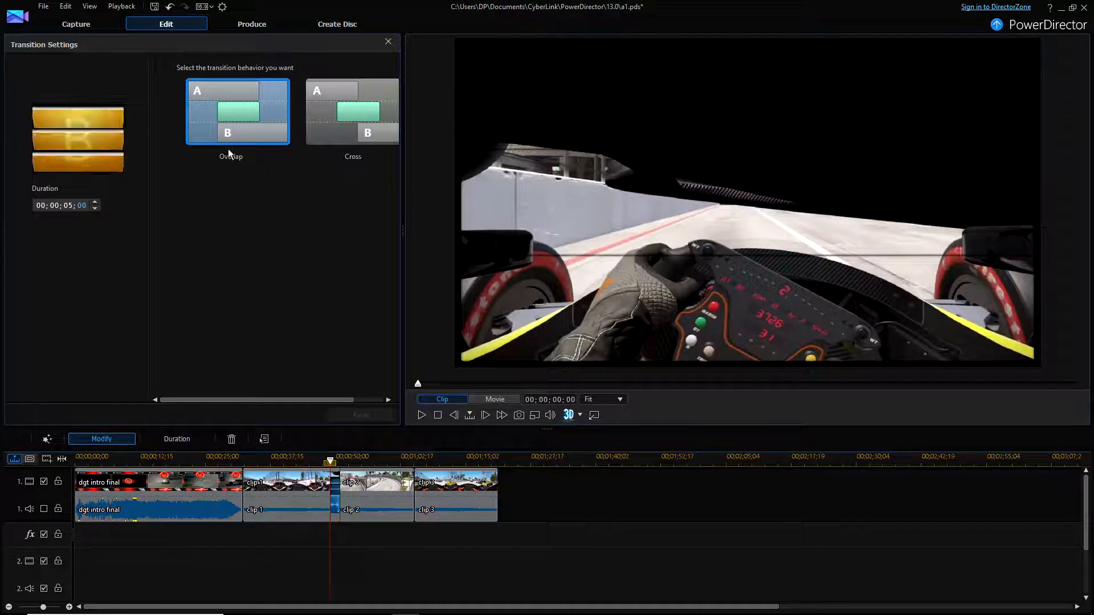
Step: Move the playhead back toward clip 1 and undo the transition's duration change
left_click_drag(335, 461, 326, 464)
left_click(324, 472)
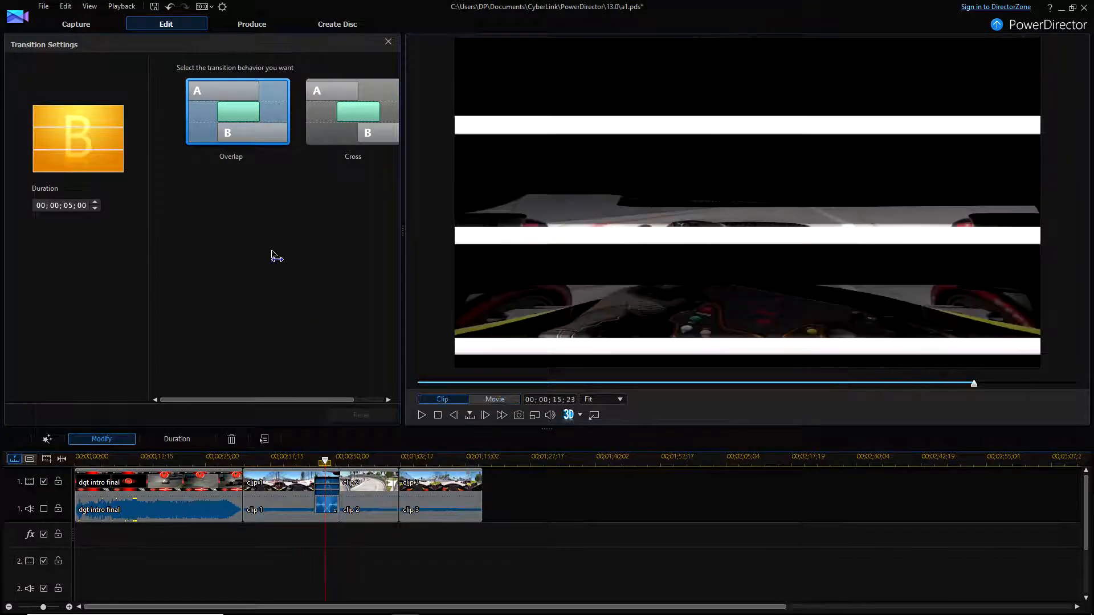
left_click(170, 8)
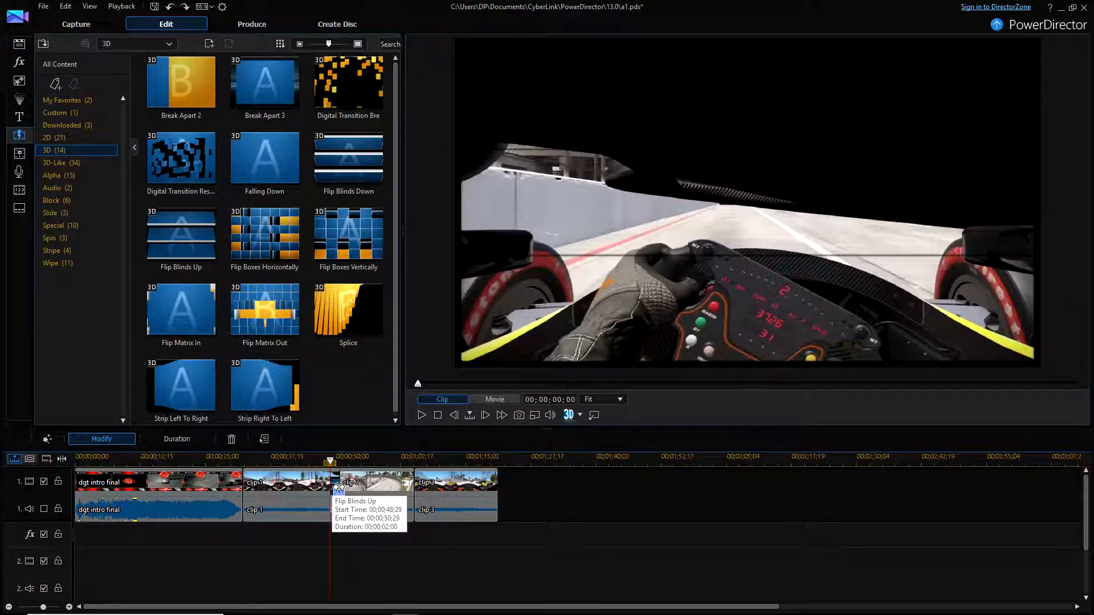
Step: Change the duration of the Flip Blinds Up transition between clip 1 and clip 2 to 5 seconds
left_click(102, 440)
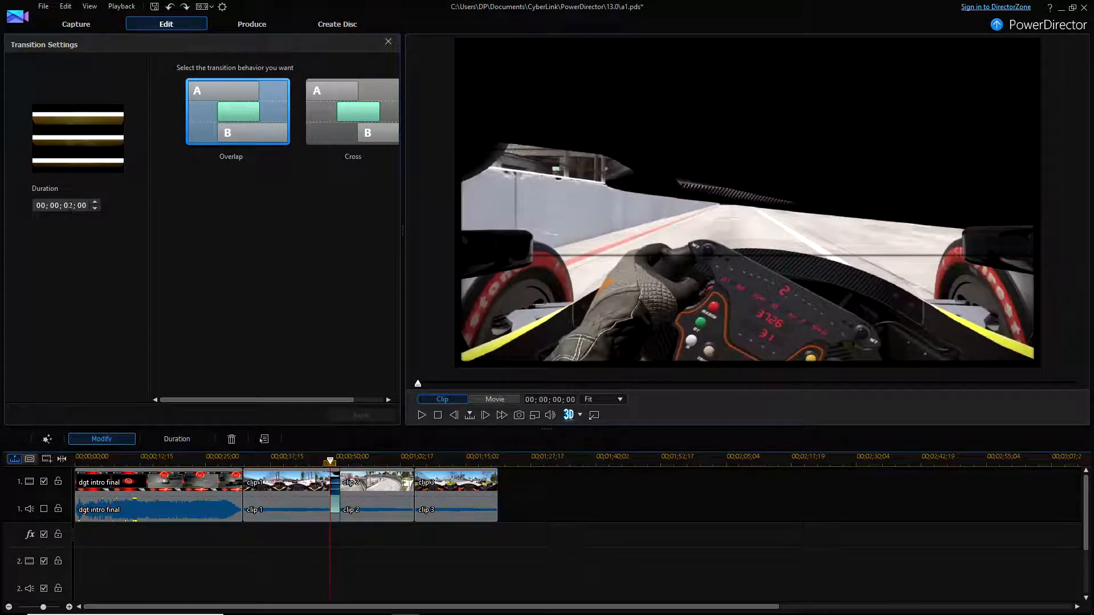
type("5")
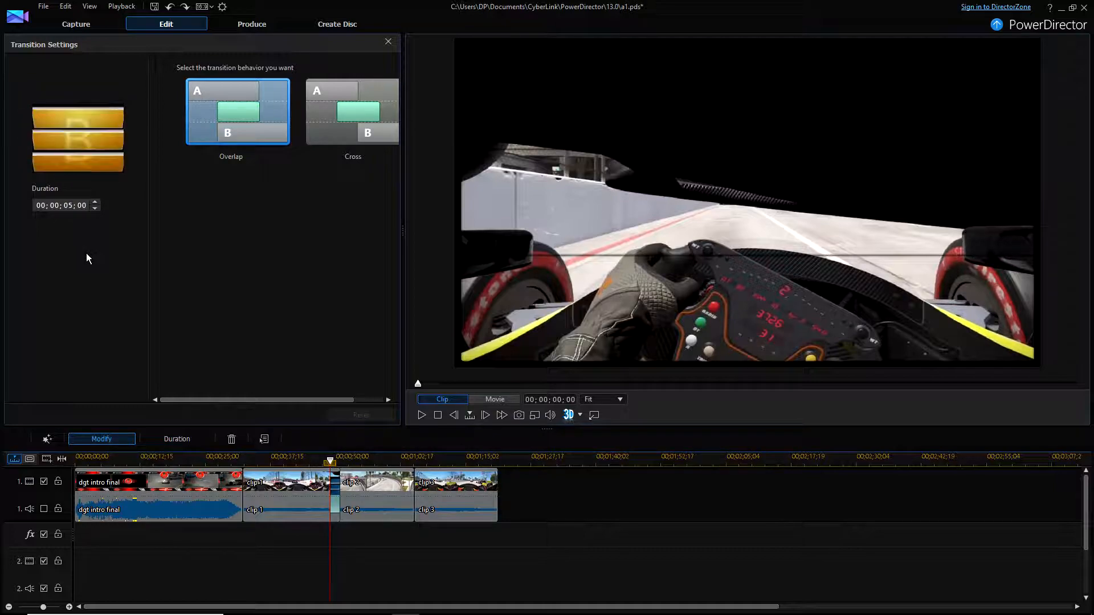
left_click(422, 414)
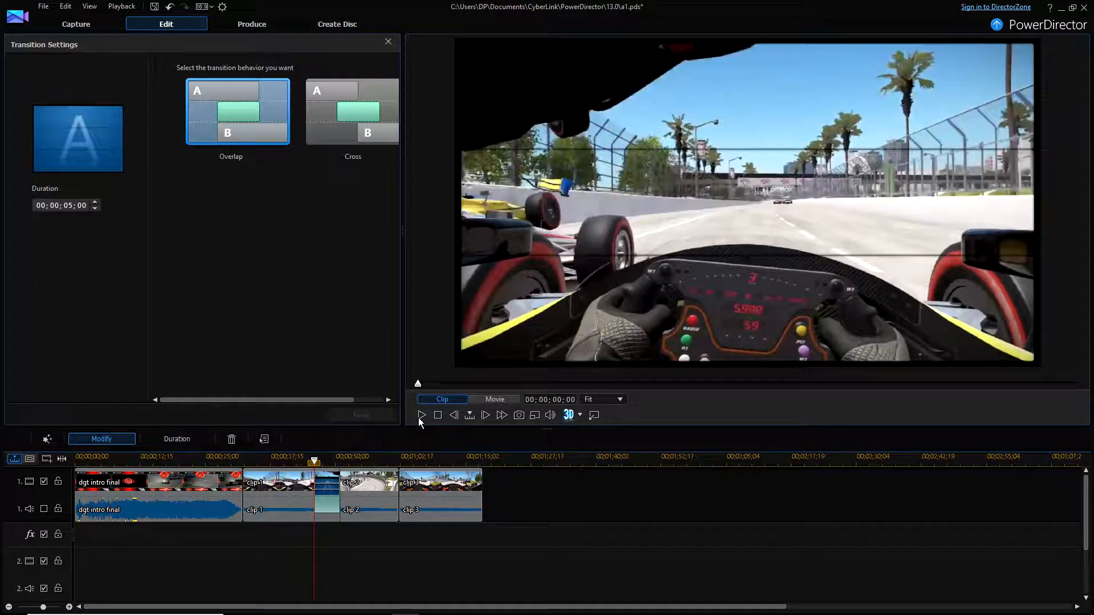
Step: Play the movie from the end of clip 1 through the 5-second transition into clip 2, then stop playback
left_click(312, 460)
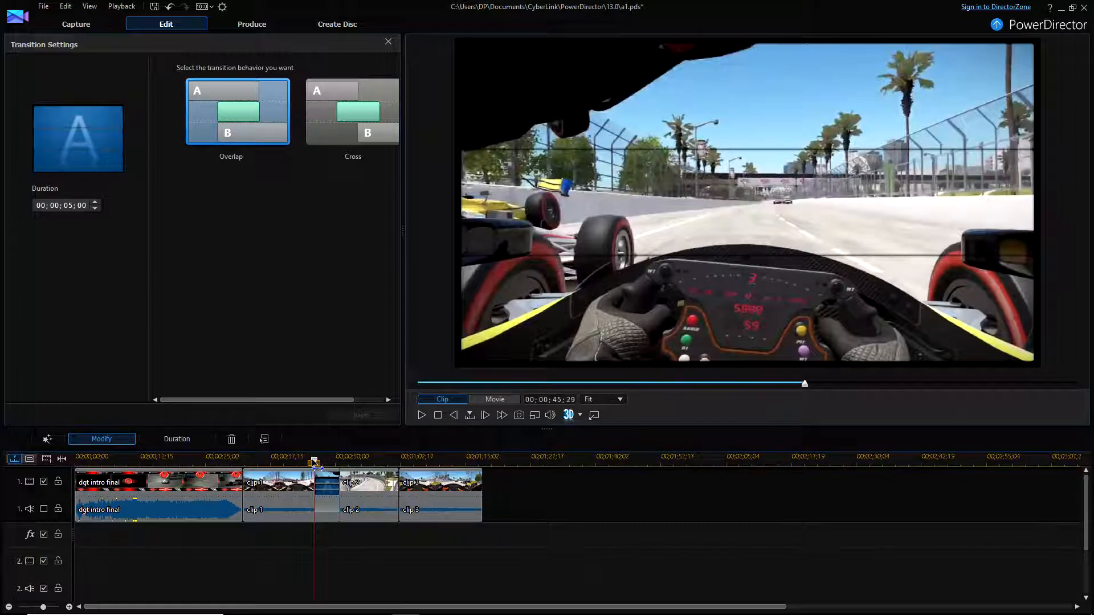
left_click_drag(312, 462, 305, 463)
left_click(302, 482)
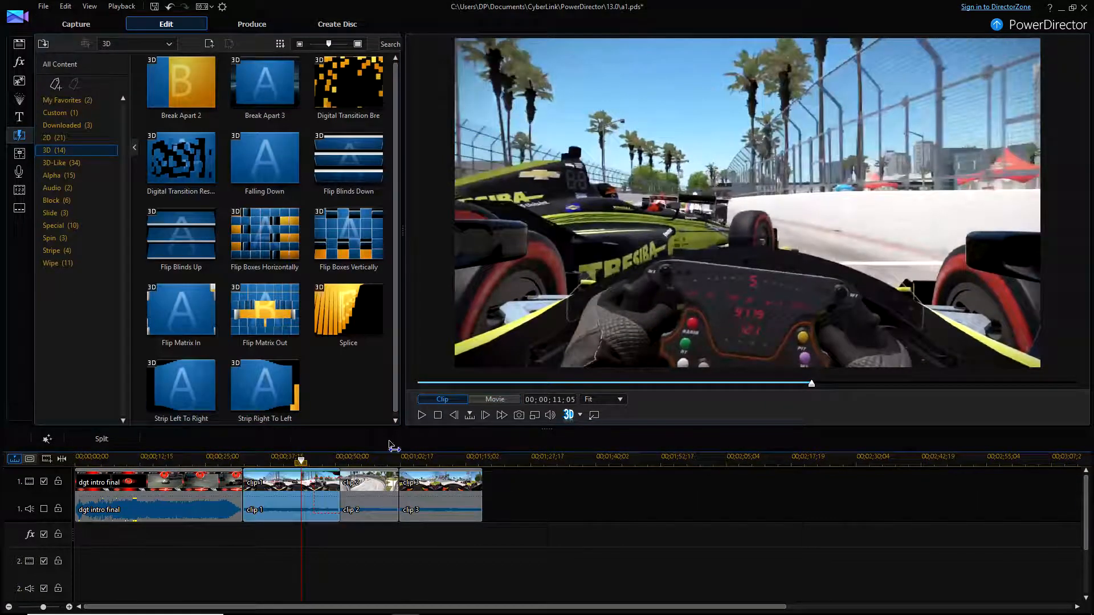
left_click(421, 414)
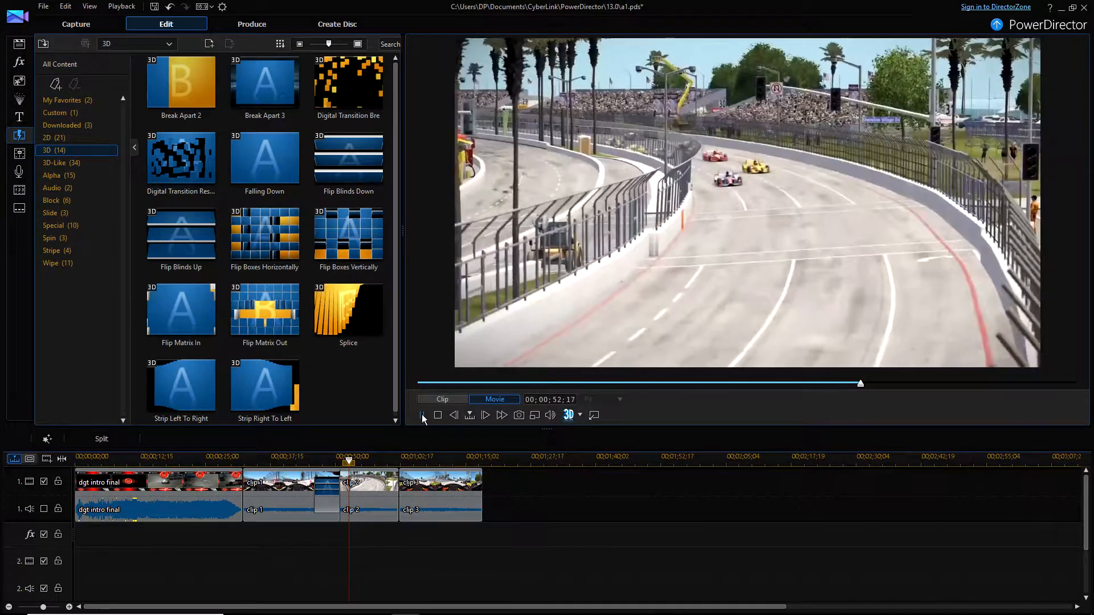
left_click(421, 415)
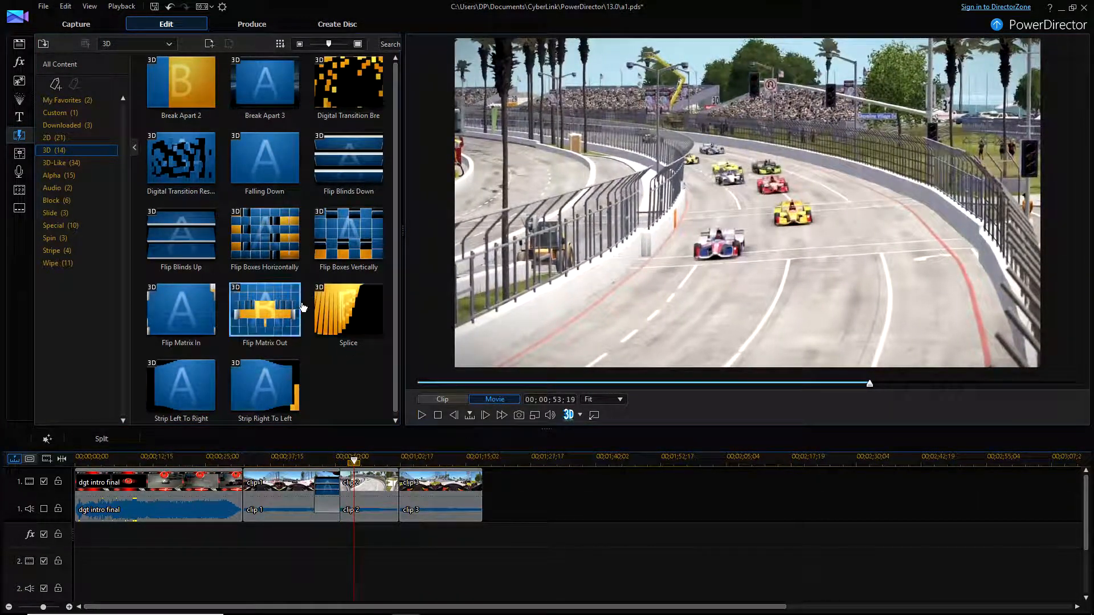
left_click(437, 414)
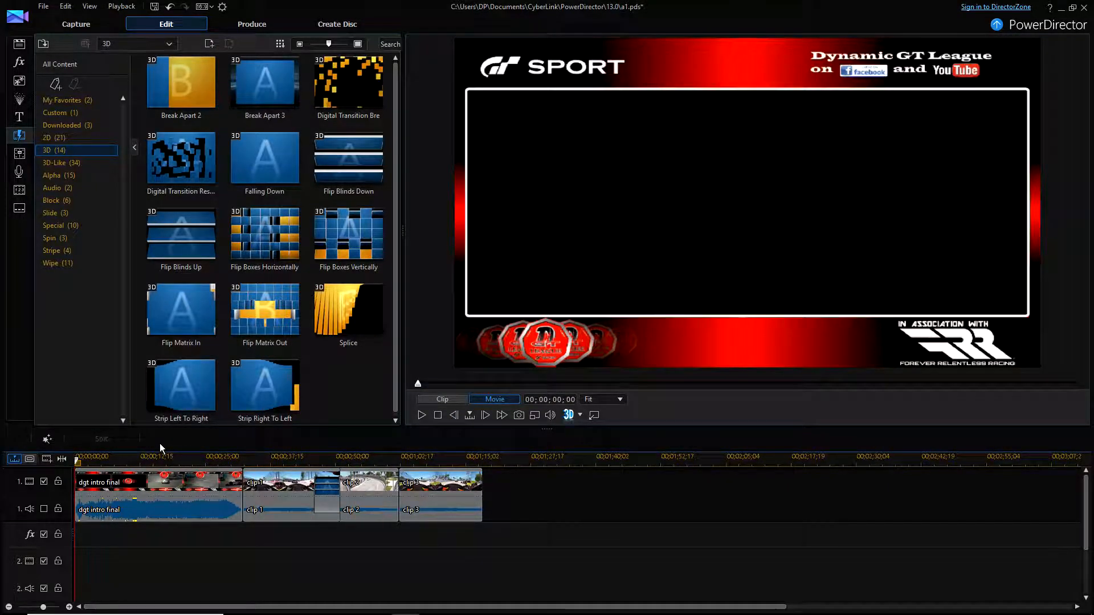
Step: Change the behavior of the Flip Blinds Up transition between clip 1 and clip 2 to Cross and preview it
left_click(322, 481)
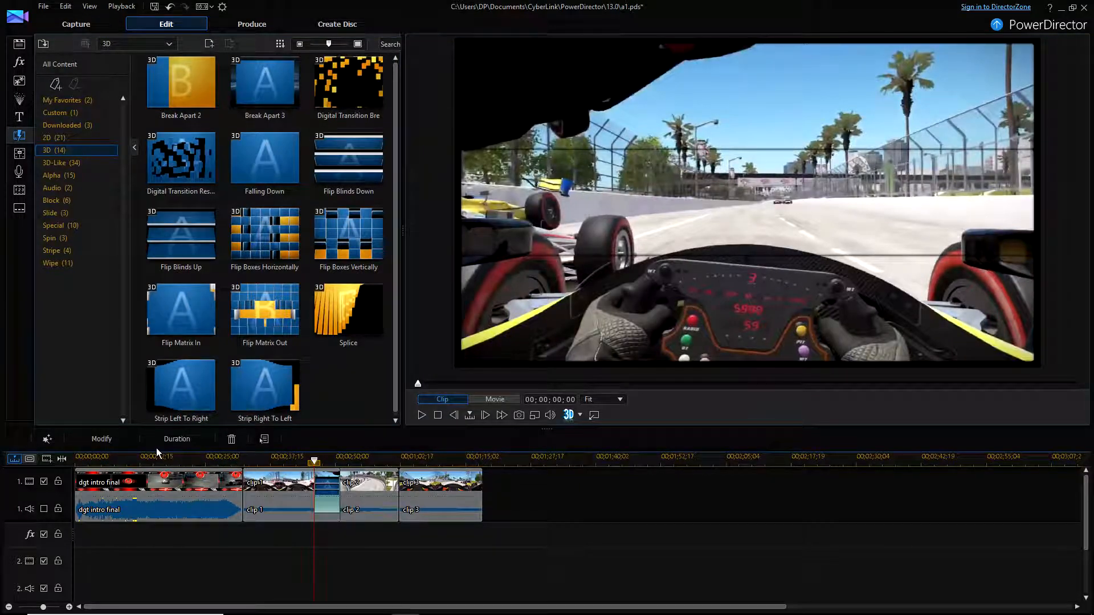
left_click(100, 439)
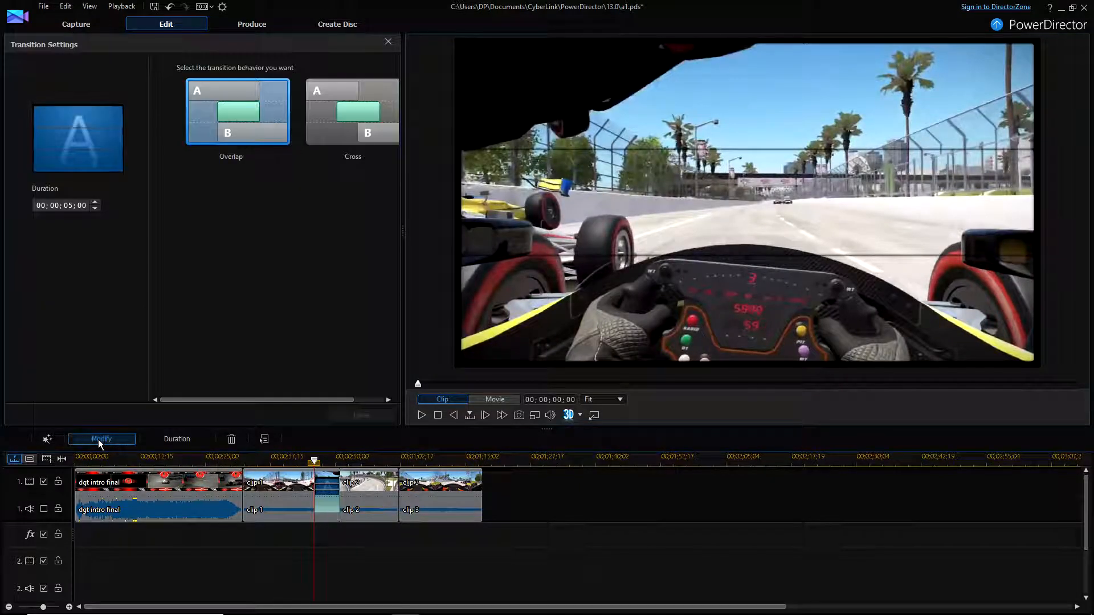
left_click(367, 129)
left_click(421, 415)
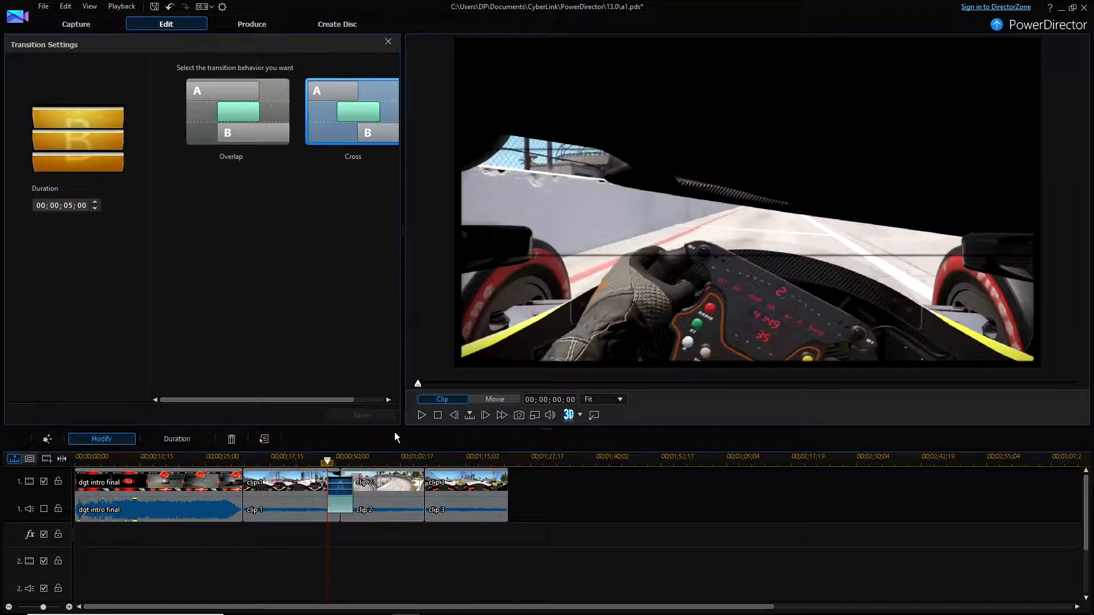
left_click(422, 415)
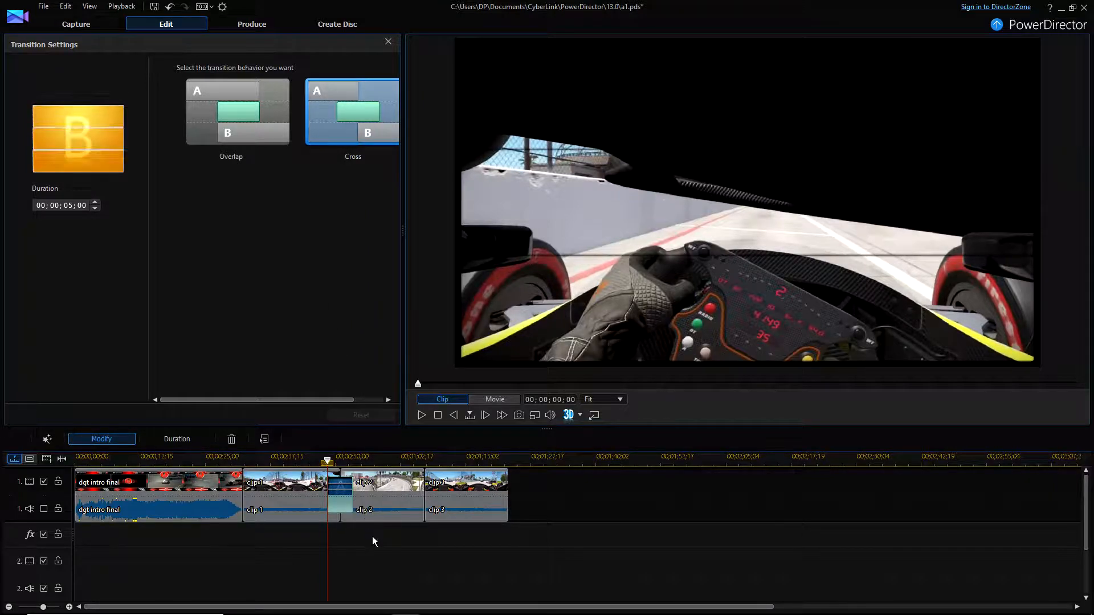
Step: Move all timeline clips down to video track 2, place Untitled.png on track 1 above the transition, and trim its end slightly
left_click(201, 483)
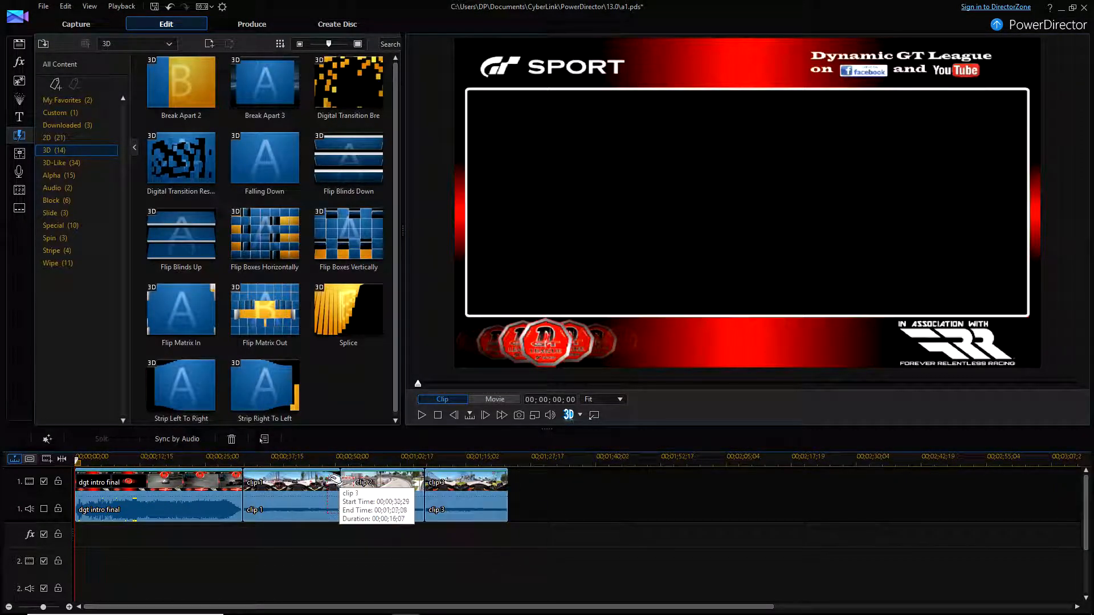
left_click_drag(205, 483, 195, 572)
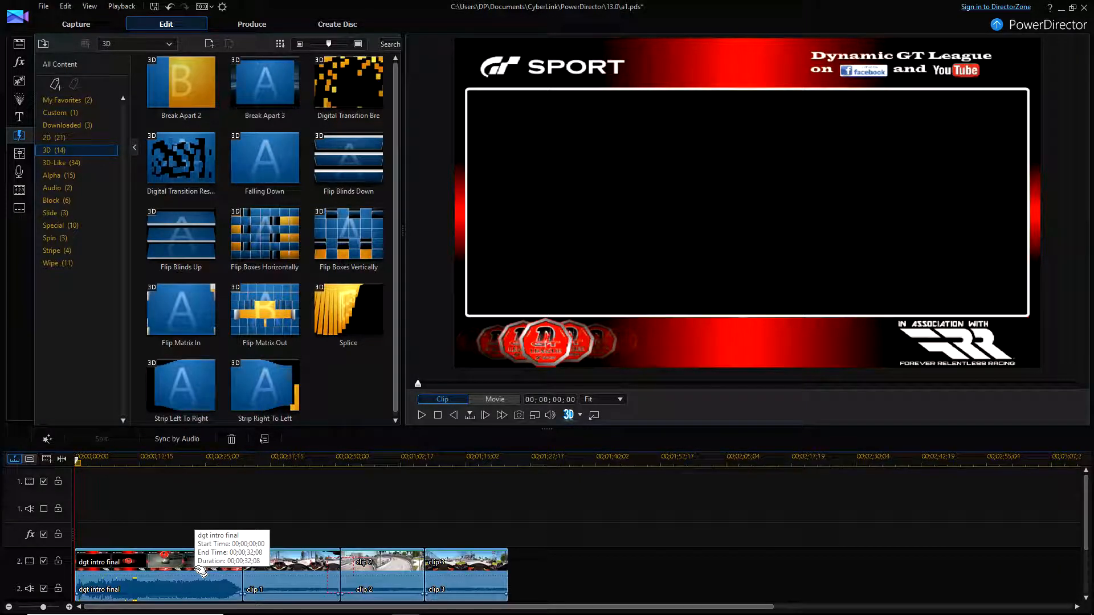
left_click(17, 46)
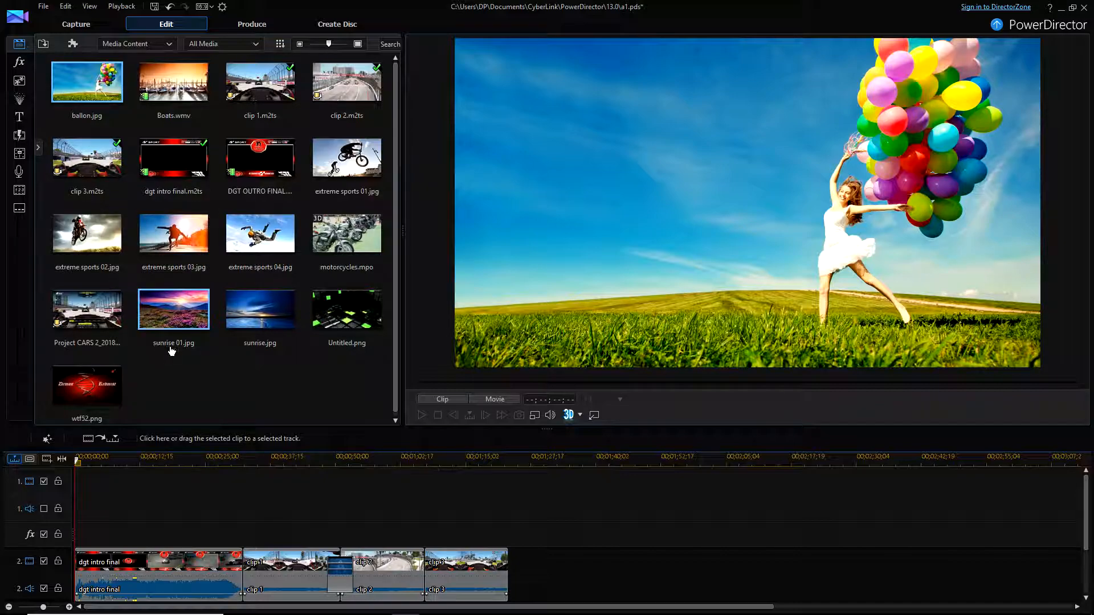
left_click_drag(344, 308, 343, 484)
left_click(348, 479)
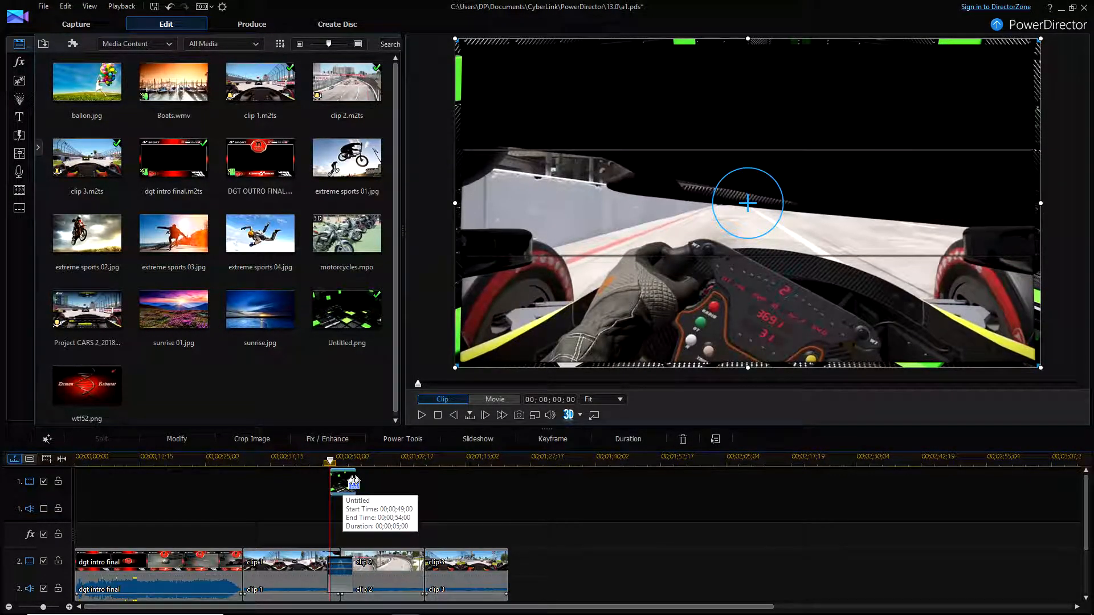
left_click_drag(354, 482, 352, 482)
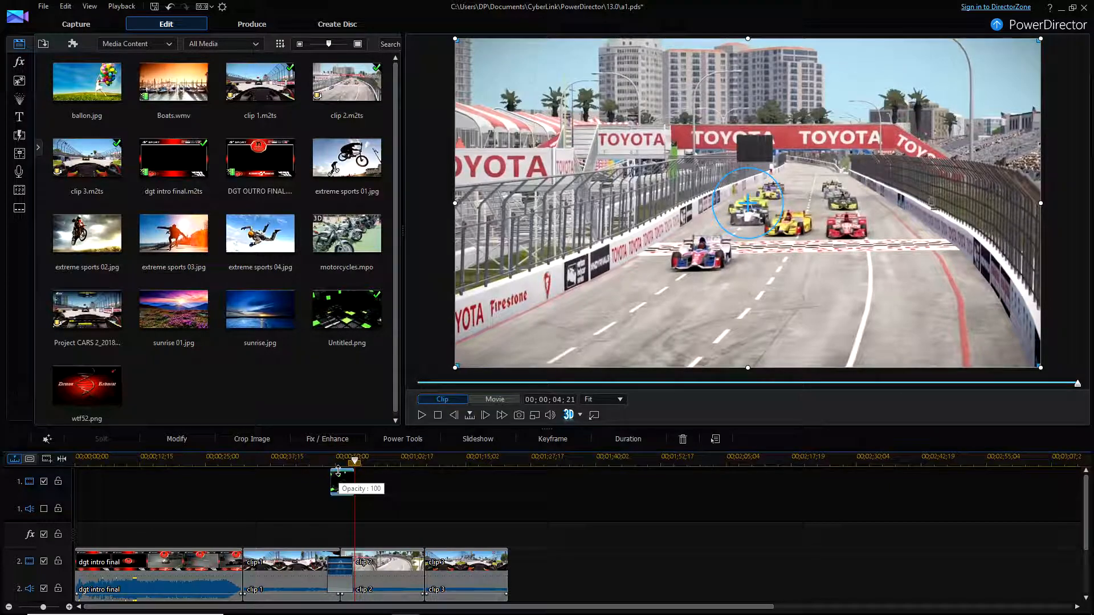
Step: Preview the movie from before the Untitled.png image through the transition into clip 2
left_click(321, 458)
left_click(422, 415)
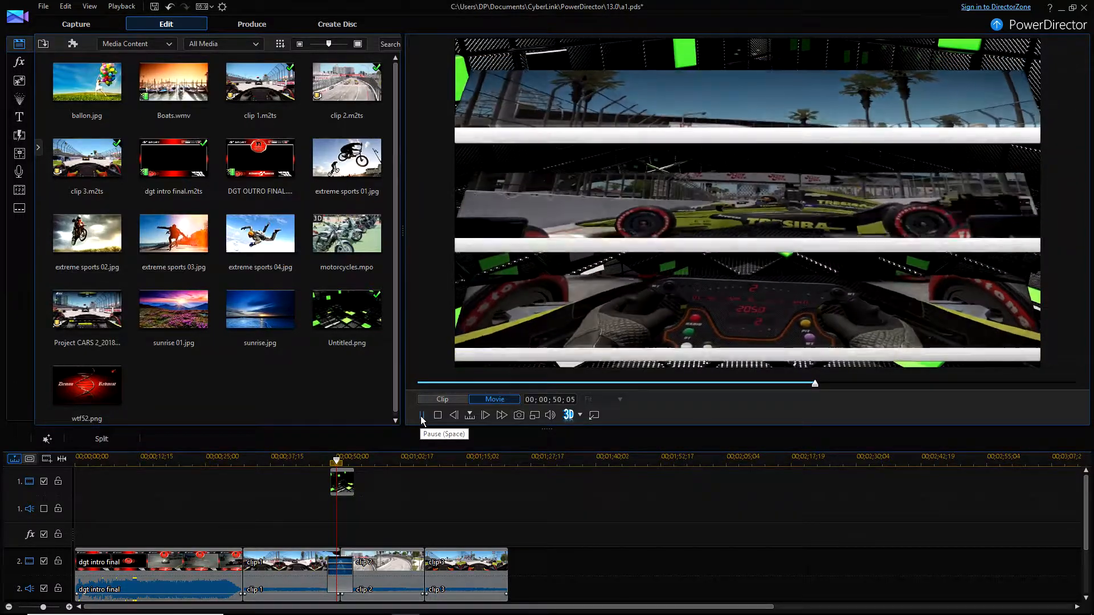
left_click(422, 416)
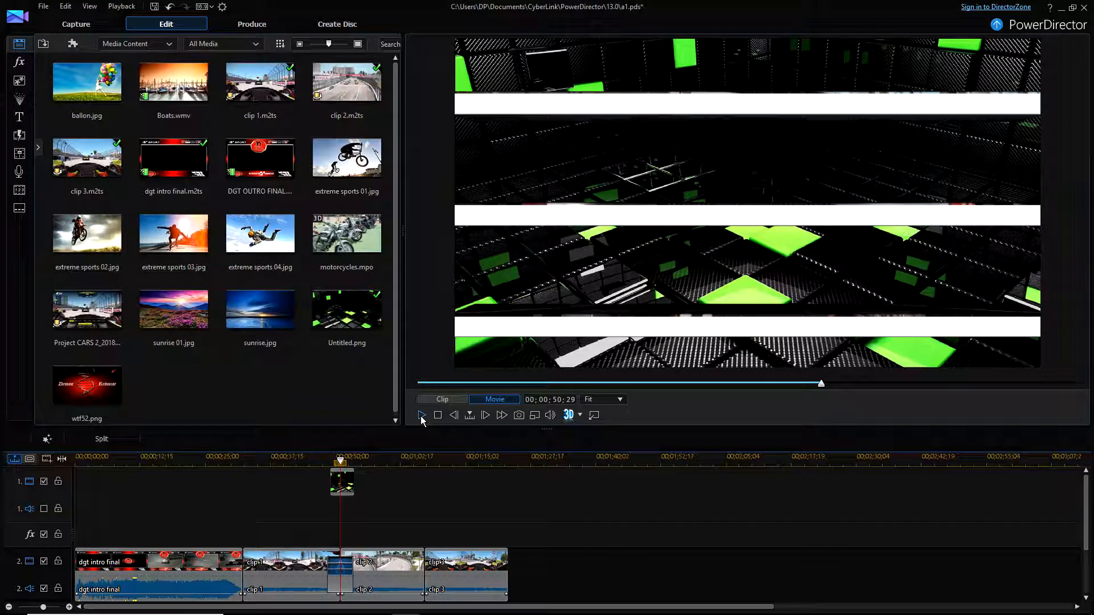
left_click(421, 416)
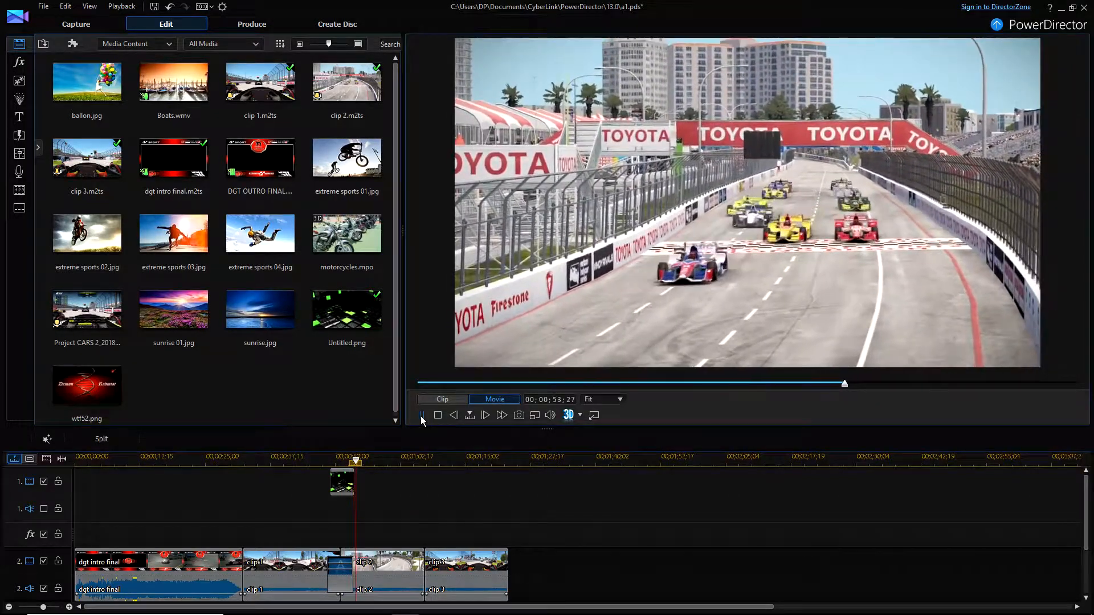
left_click(421, 416)
Step: Undo the trimming and placement of Untitled.png and the move of the clips to track 2
left_click(169, 12)
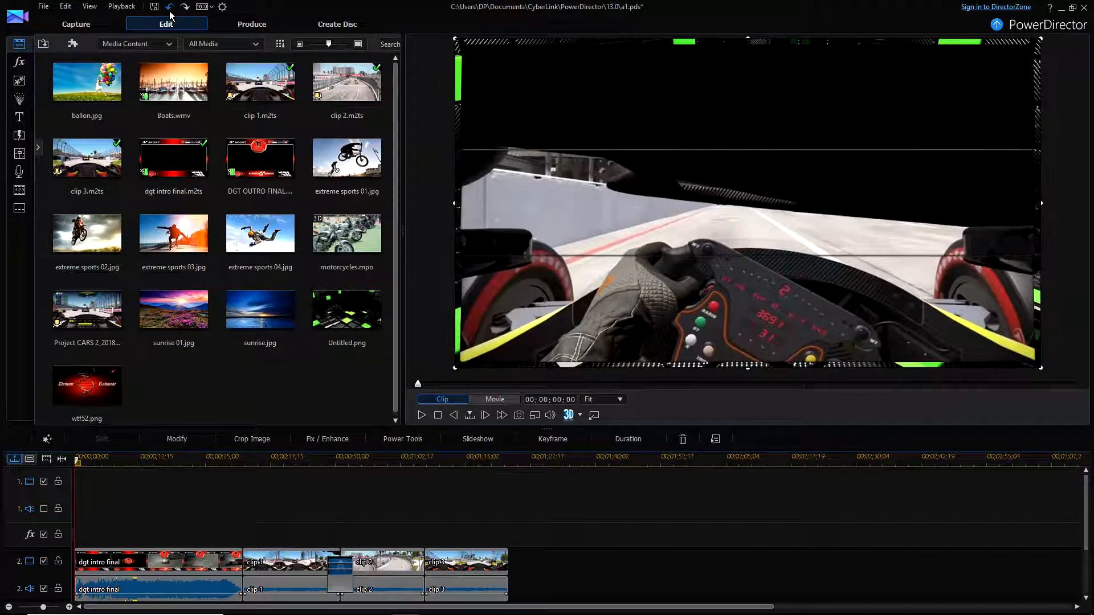
left_click(170, 12)
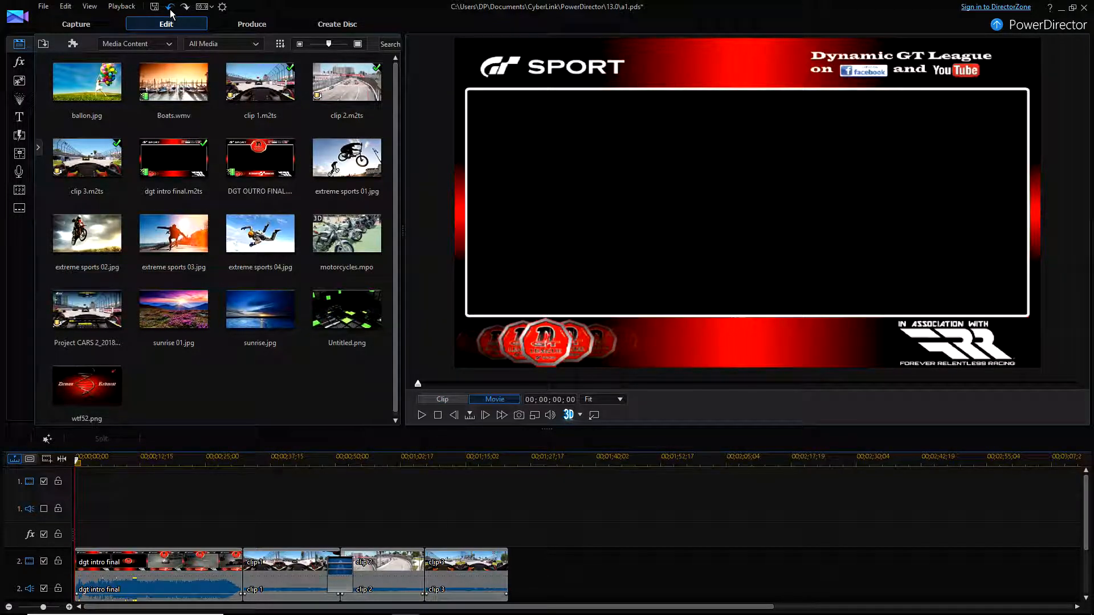
left_click(170, 11)
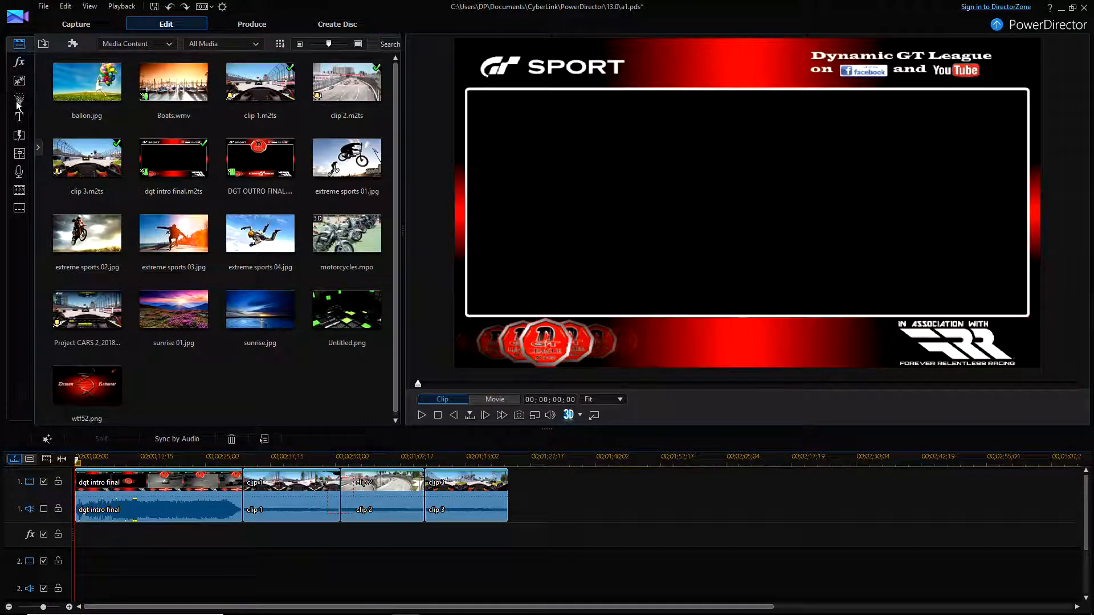
Step: Browse the available transitions in the 3D-Like category of the transition library
left_click(25, 139)
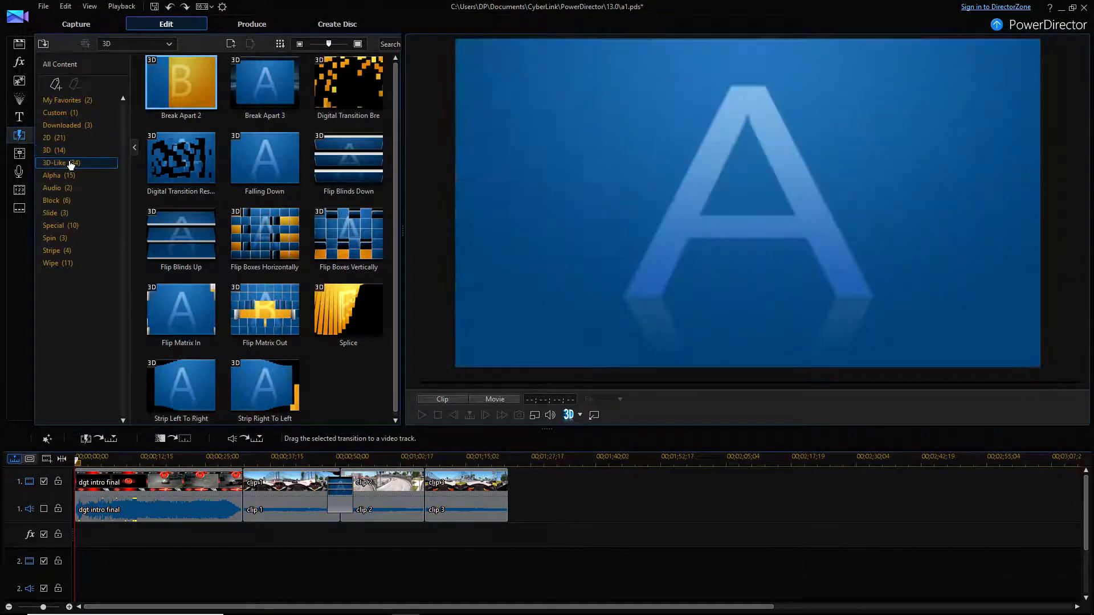
left_click(71, 164)
scroll(222, 223, "down", 5)
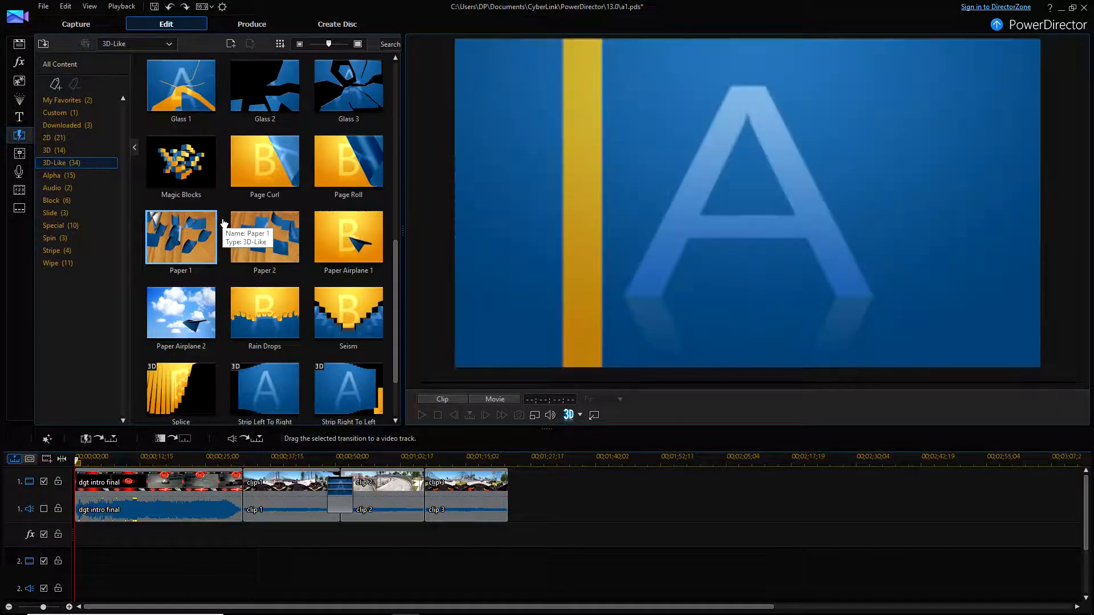
scroll(223, 223, "down", 2)
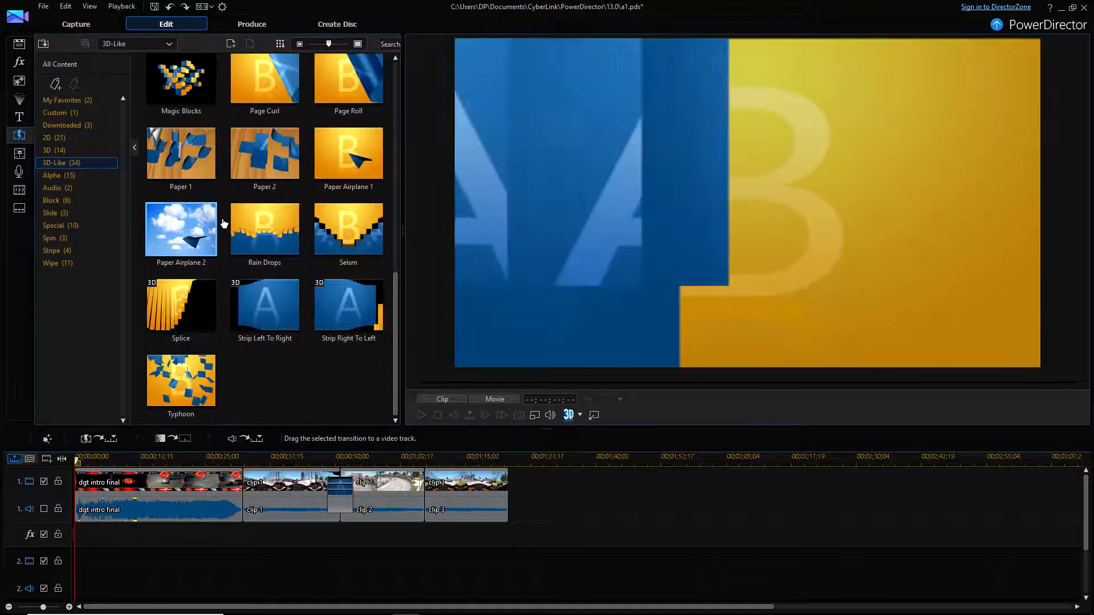
scroll(223, 223, "up", 8)
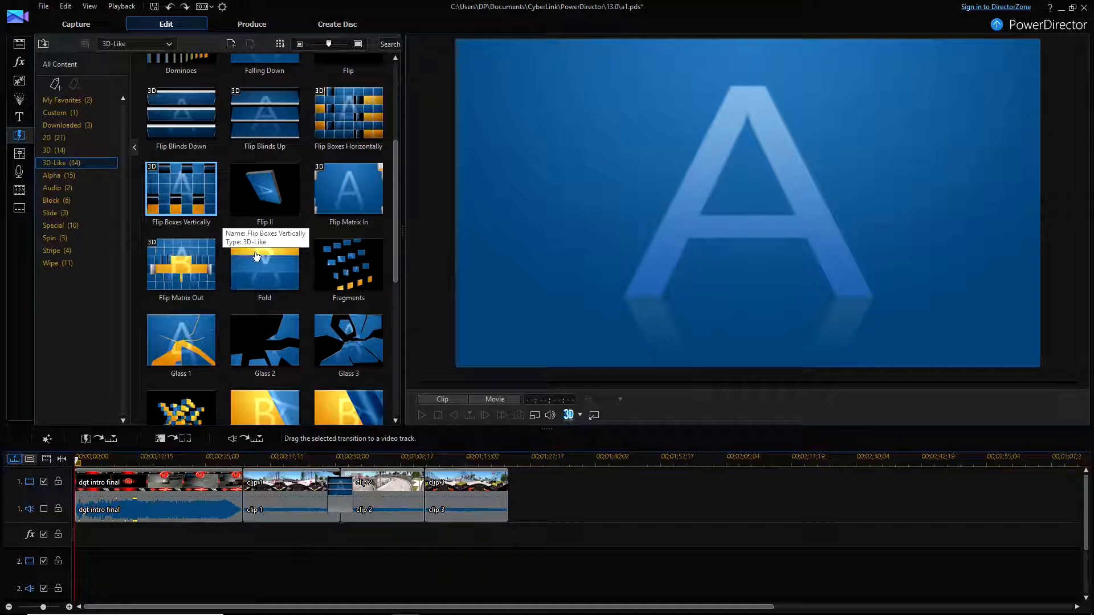
scroll(257, 262, "up", 4)
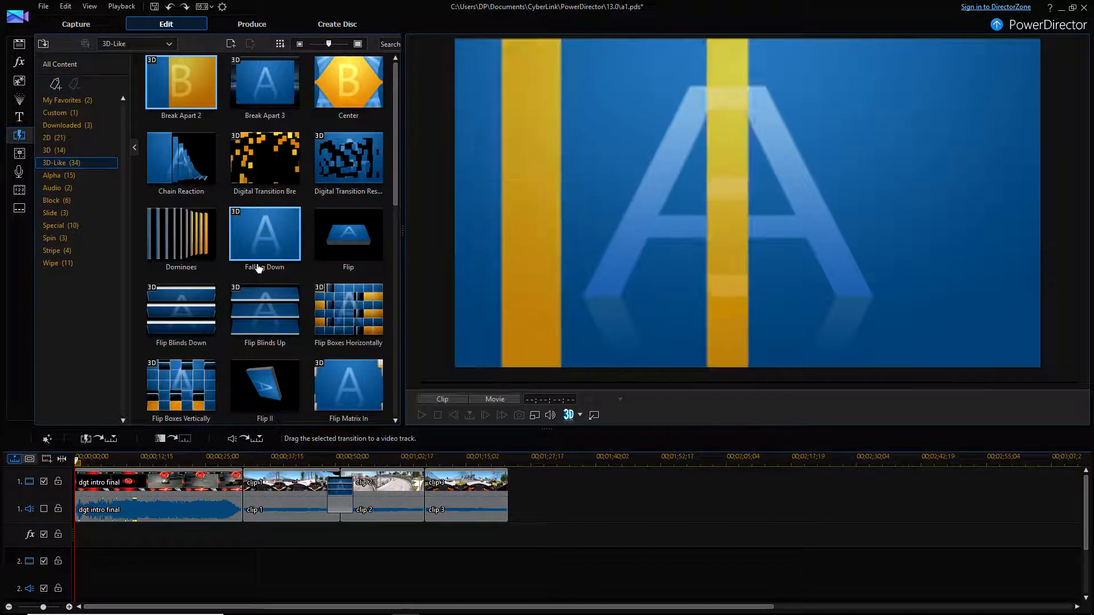
Step: Replace the transition between clip 1 and clip 2 with Burning from the Special category and preview it in the movie
left_click(70, 227)
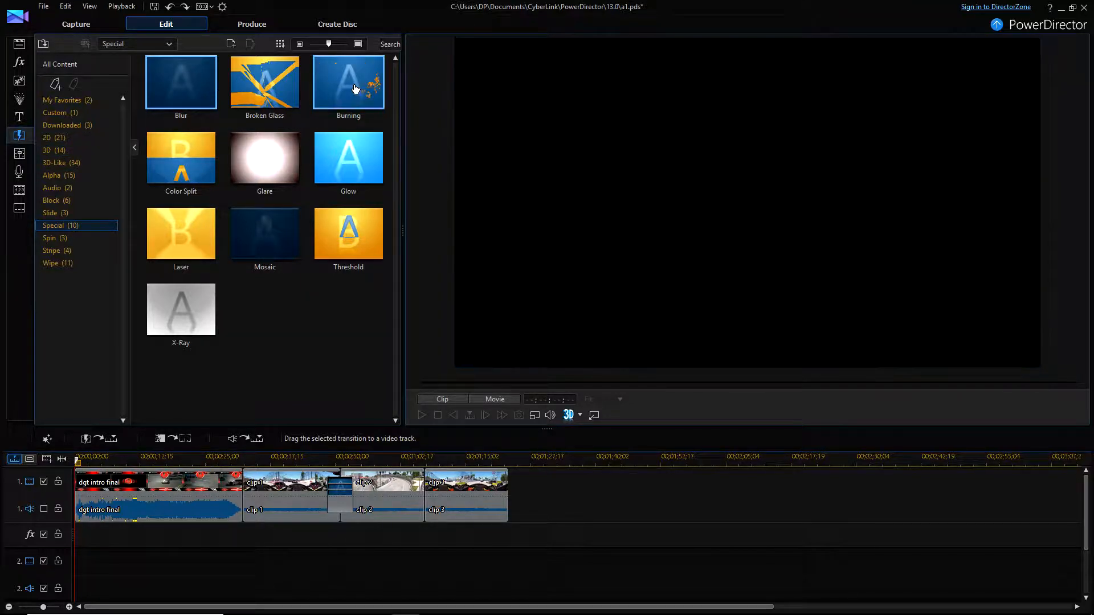
left_click(342, 83)
mouse_move(342, 82)
left_mouse_down()
mouse_move(320, 405)
mouse_move(336, 487)
left_mouse_up()
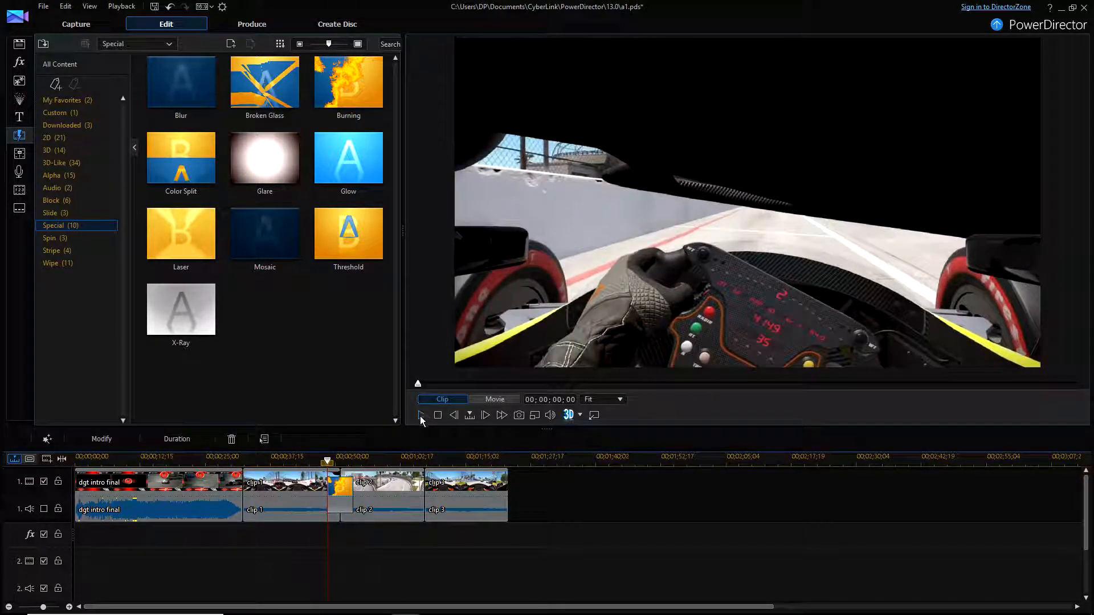
left_click(421, 415)
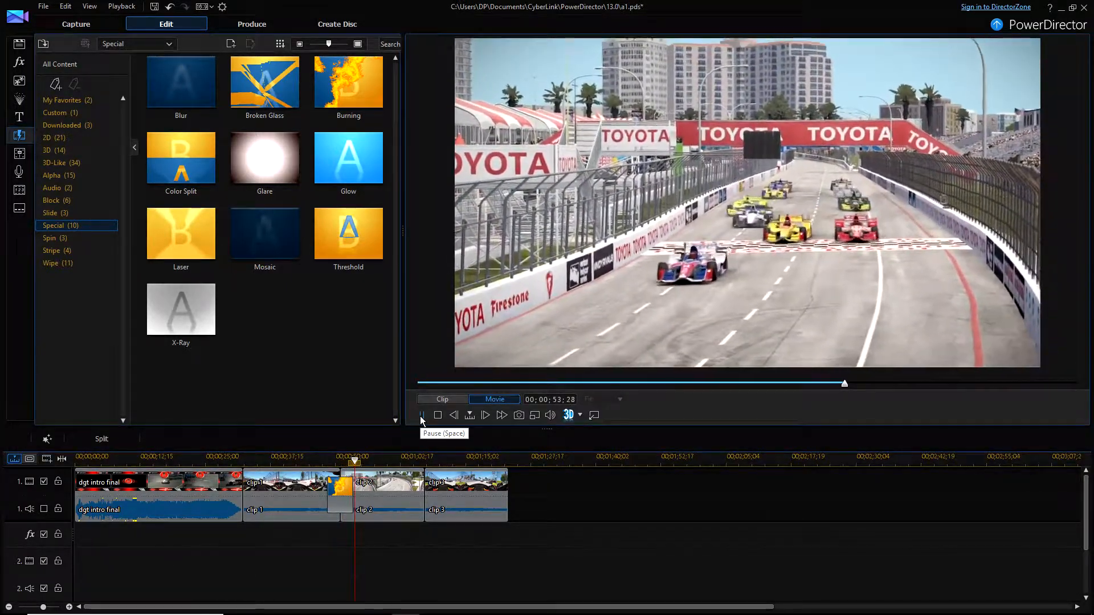
left_click(421, 415)
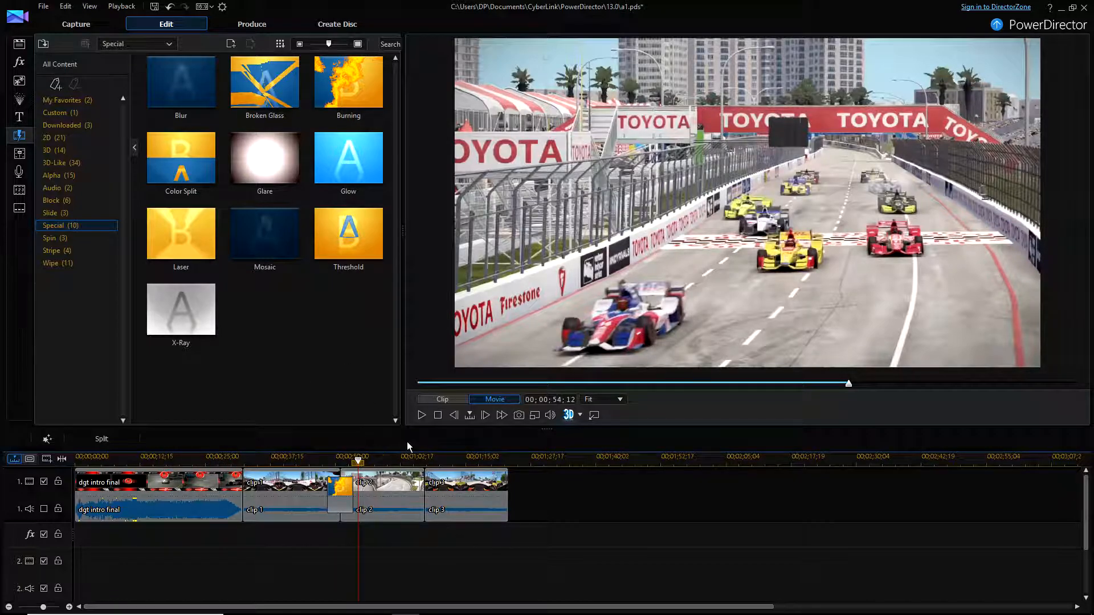
Step: Review the Overlap and Cross behavior options in the Burning transition's settings, then close the settings
left_click(337, 488)
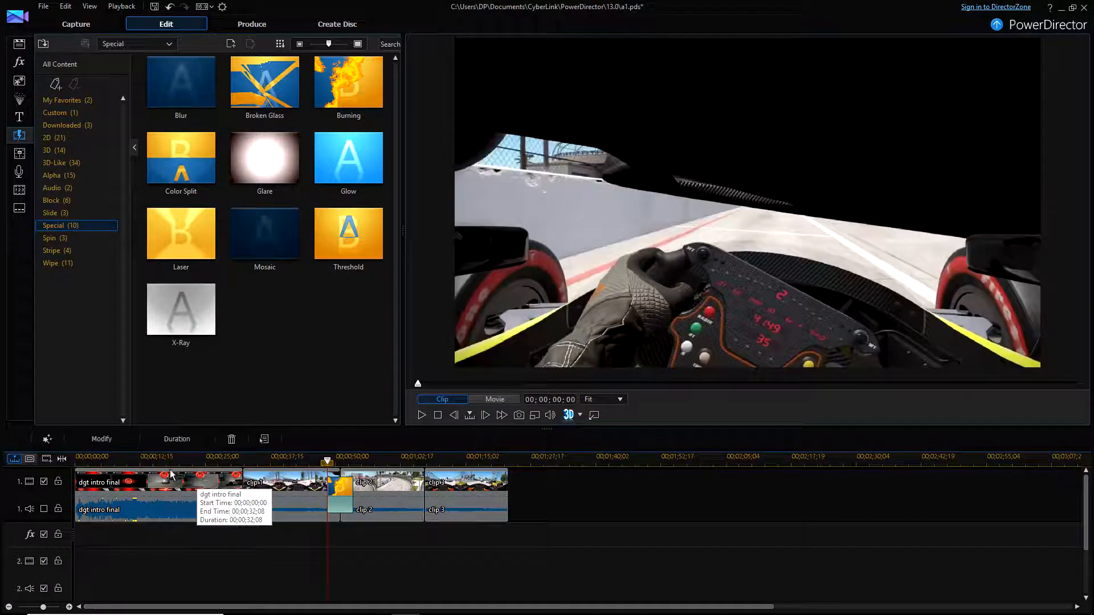
left_click(102, 437)
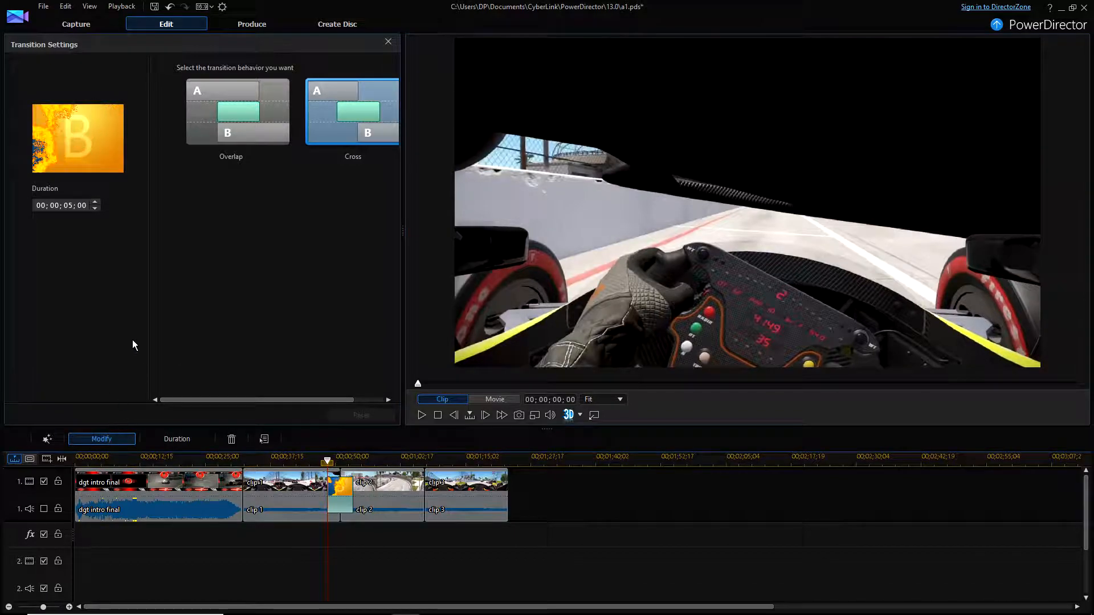
left_click(262, 125)
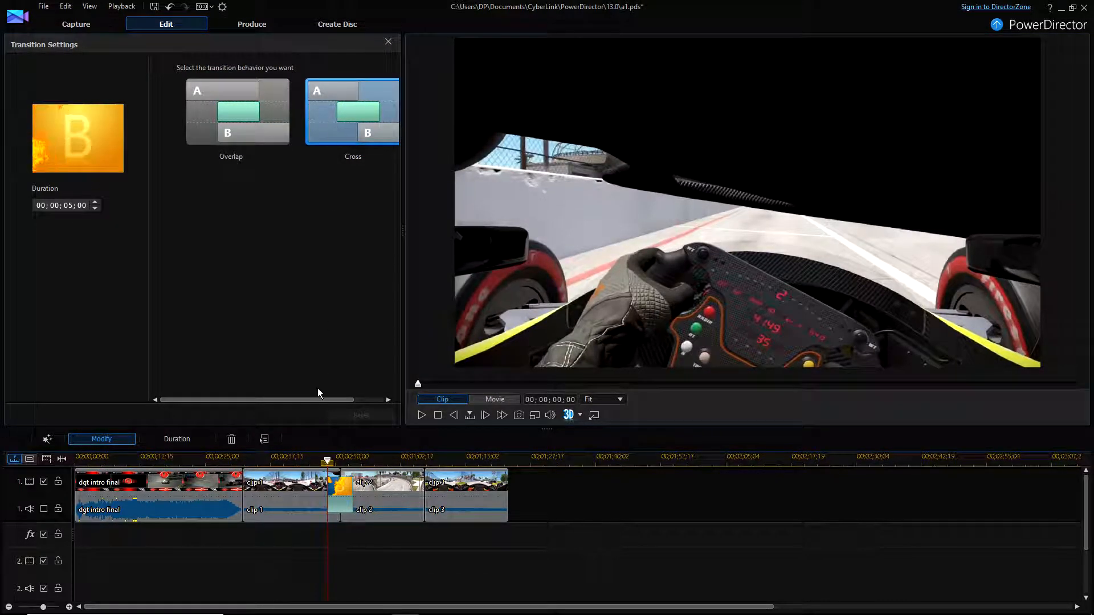
left_click_drag(294, 400, 336, 400)
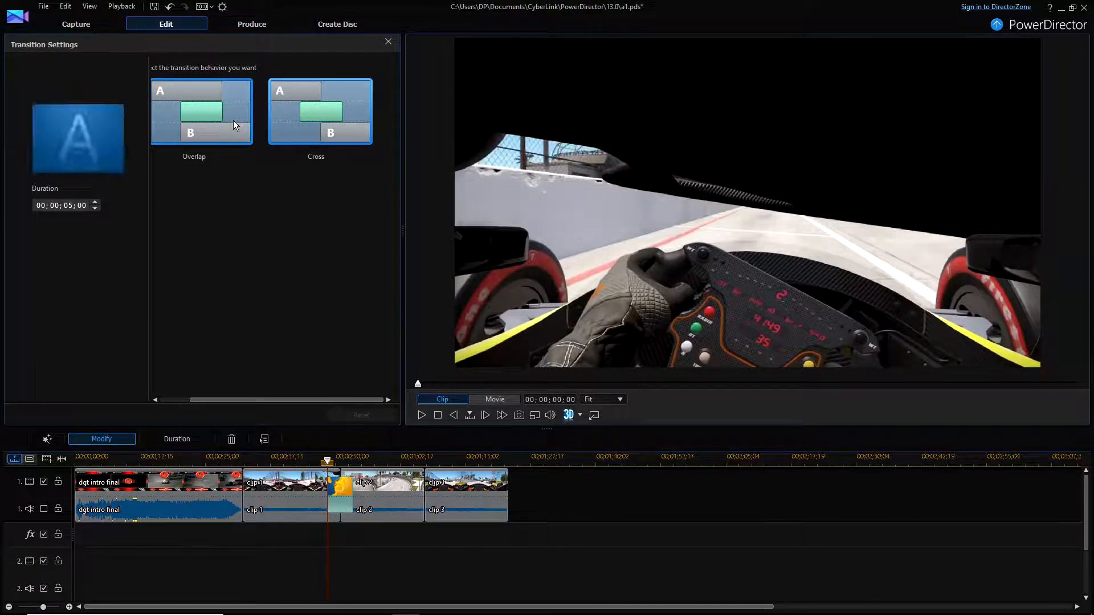
left_click(388, 42)
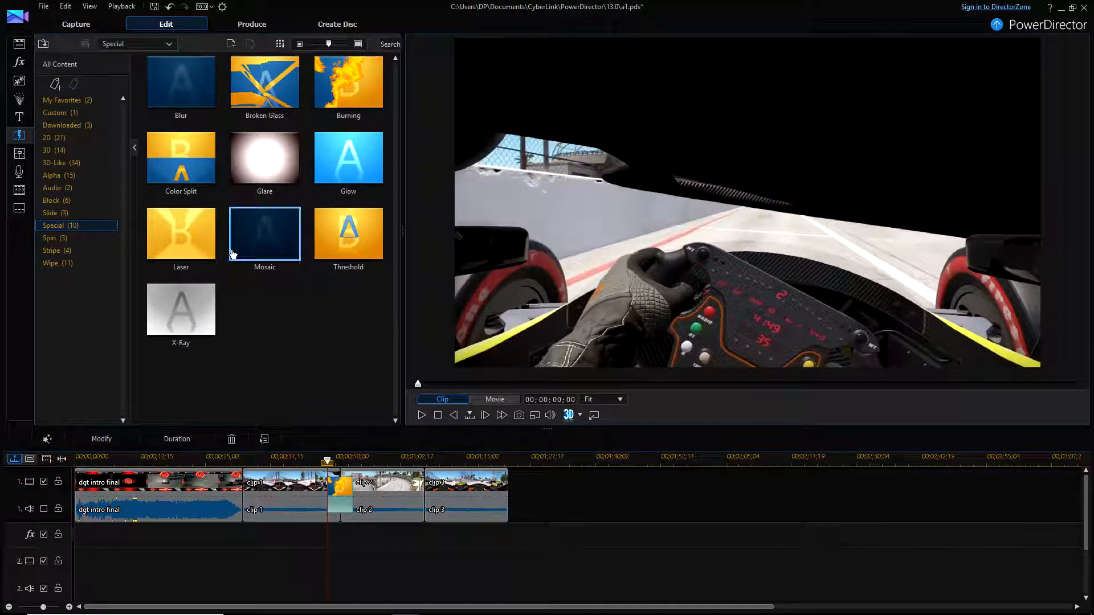
Step: Replace the transition between clip 1 and clip 2 with Page Curl from the 3D-Like category and preview it in the movie
left_click(67, 163)
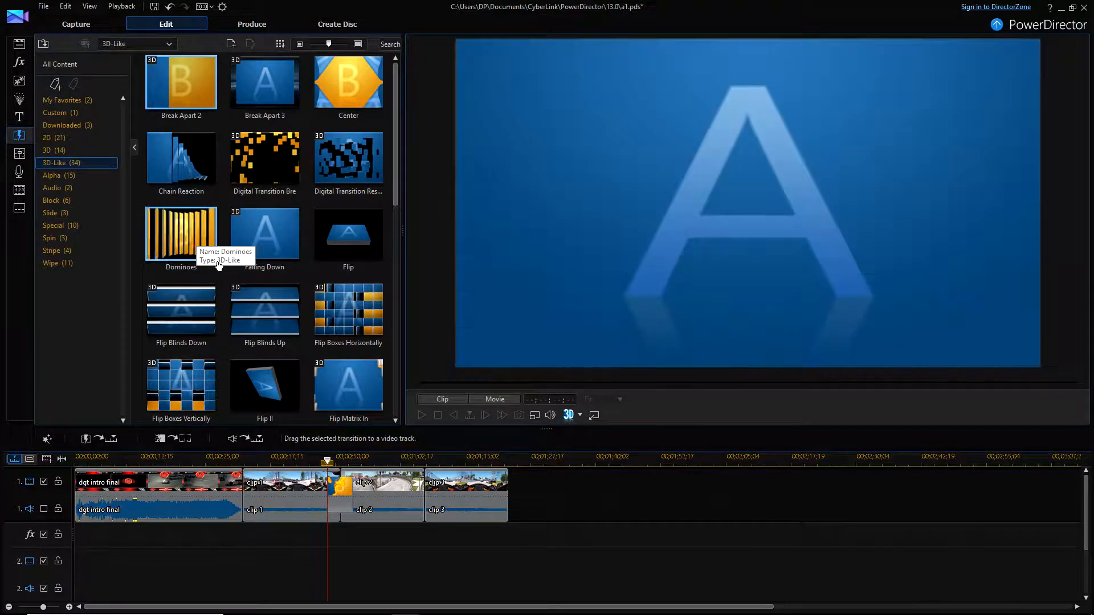
scroll(214, 254, "down", 3)
scroll(225, 274, "down", 3)
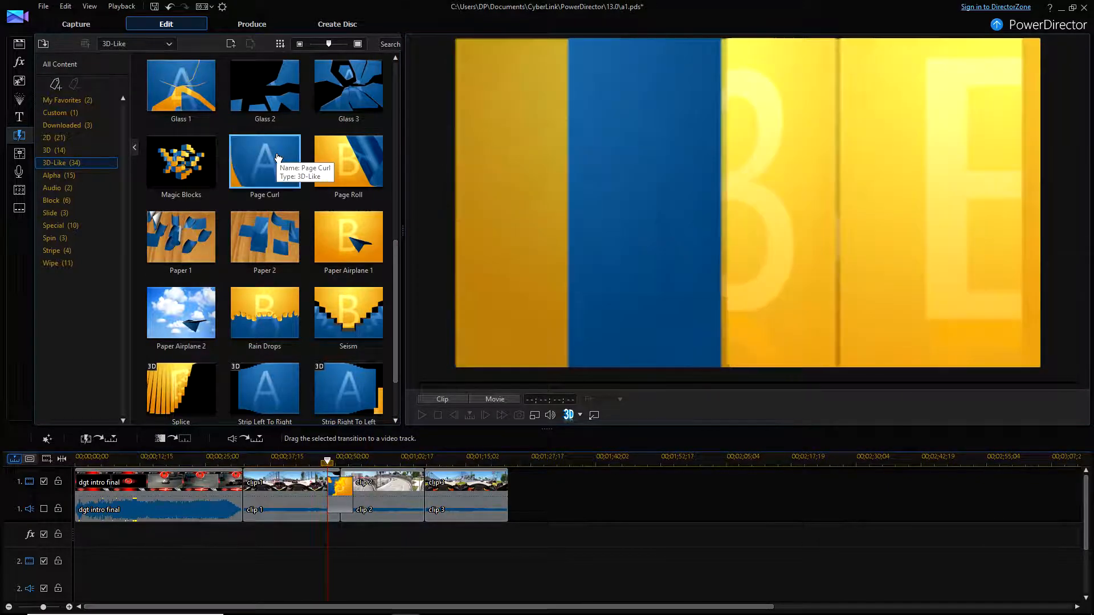
left_click_drag(278, 161, 345, 487)
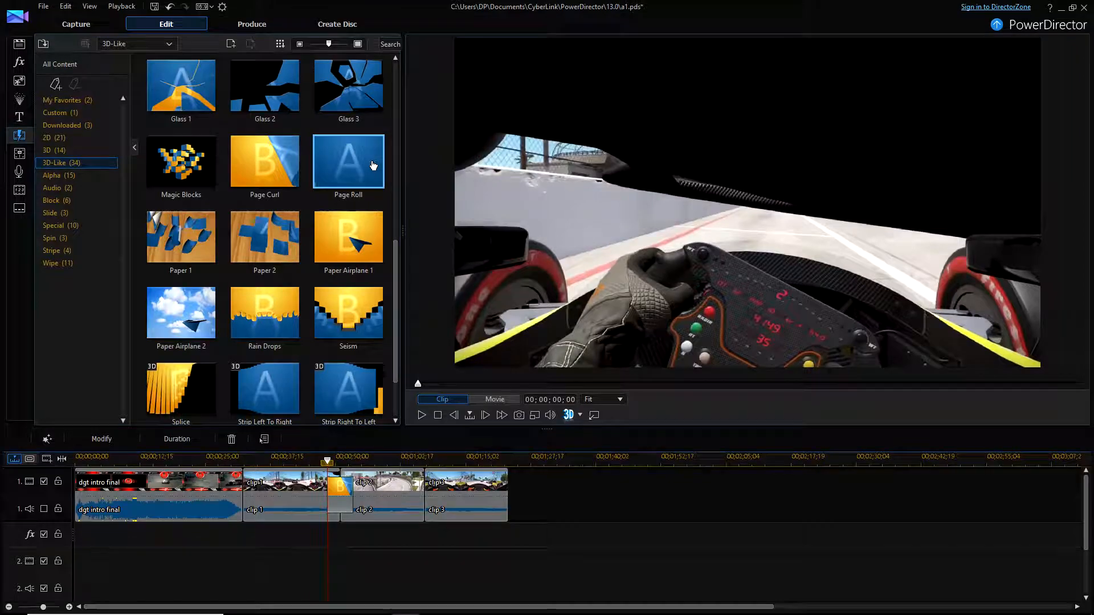
left_click(420, 415)
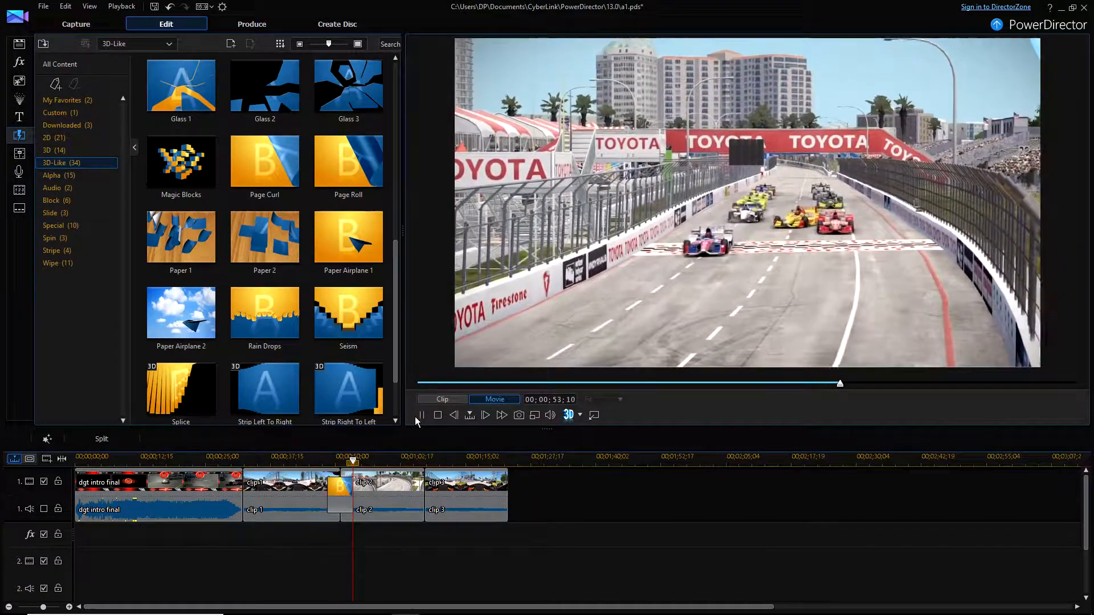
left_click(421, 415)
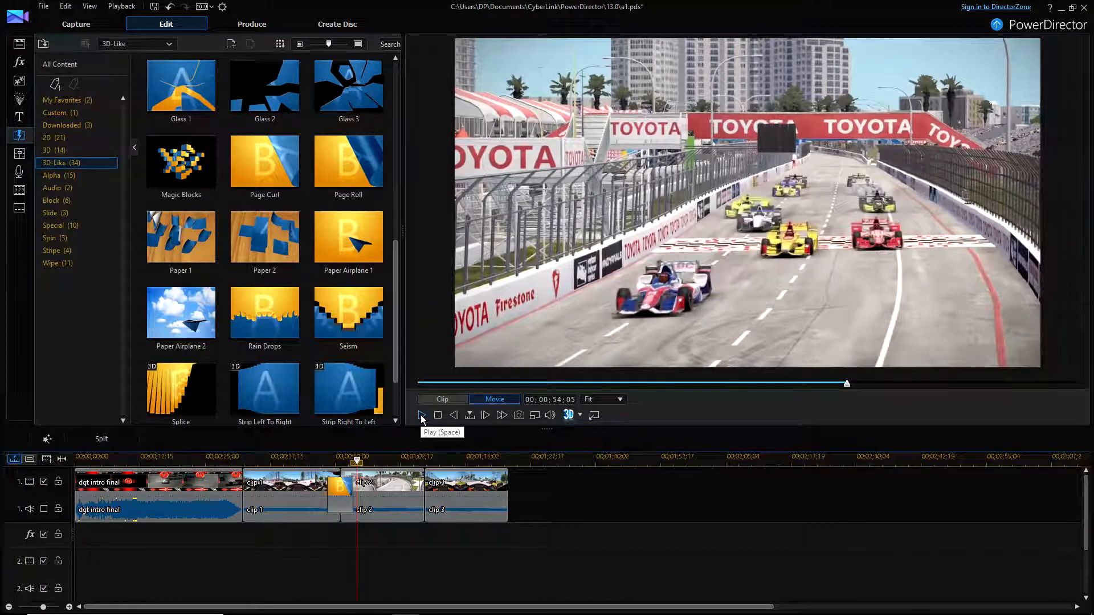
Step: Set the direction of the transition between clip 1 and clip 2 to Left, preview it, and close its settings
left_click(334, 491)
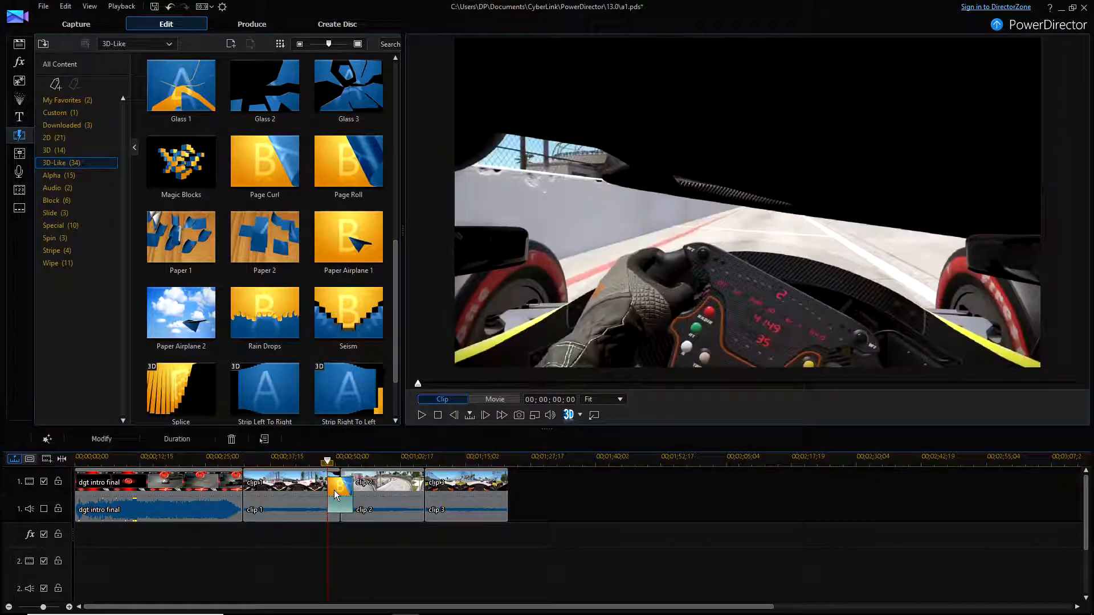
left_click(108, 440)
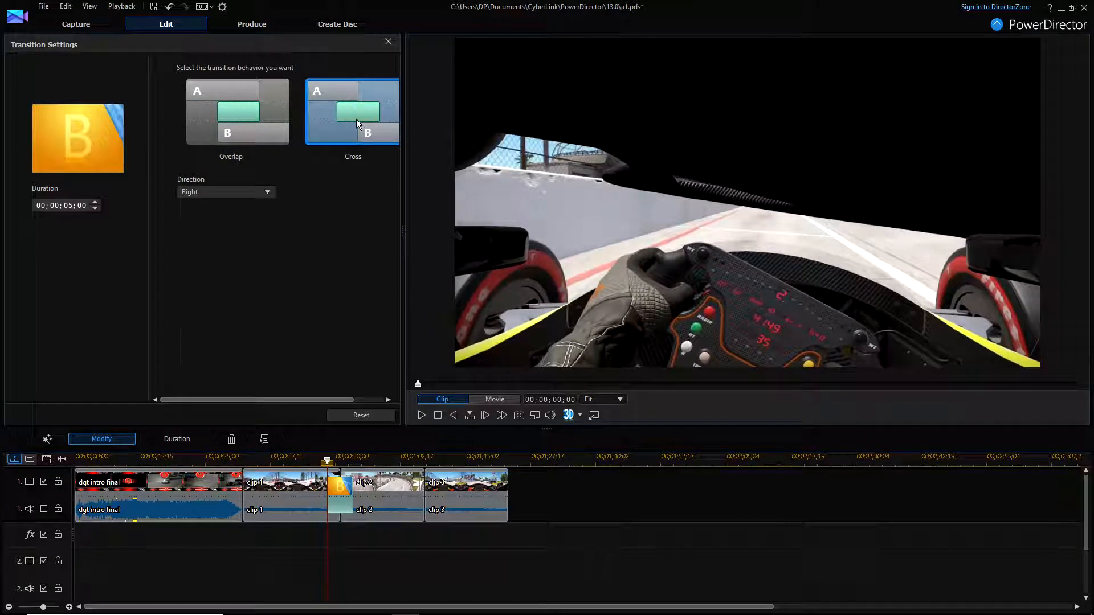
left_click(267, 193)
left_click(265, 215)
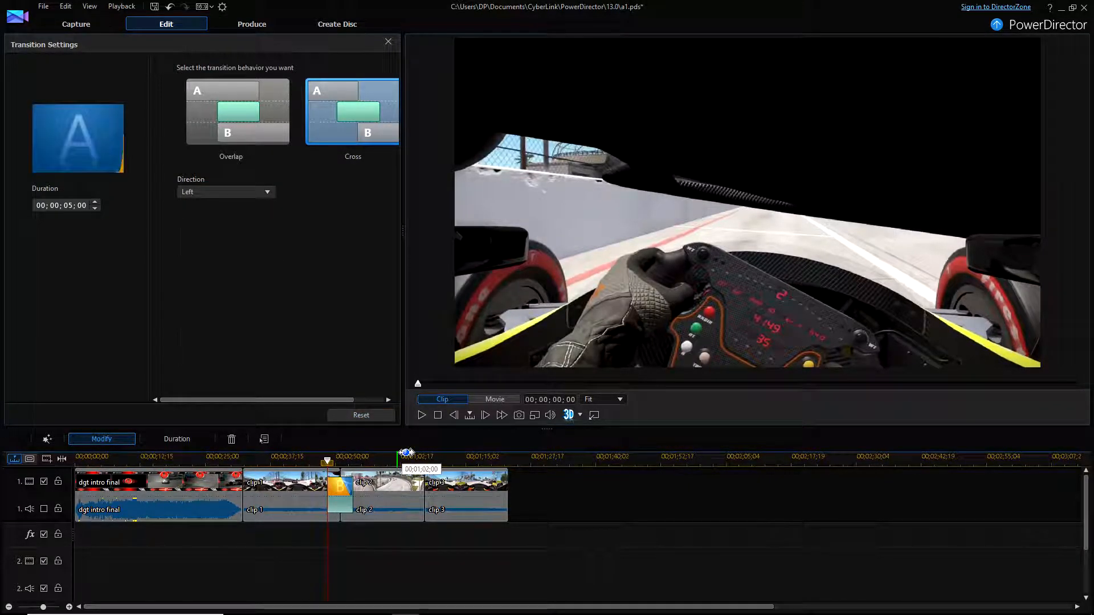
left_click(422, 415)
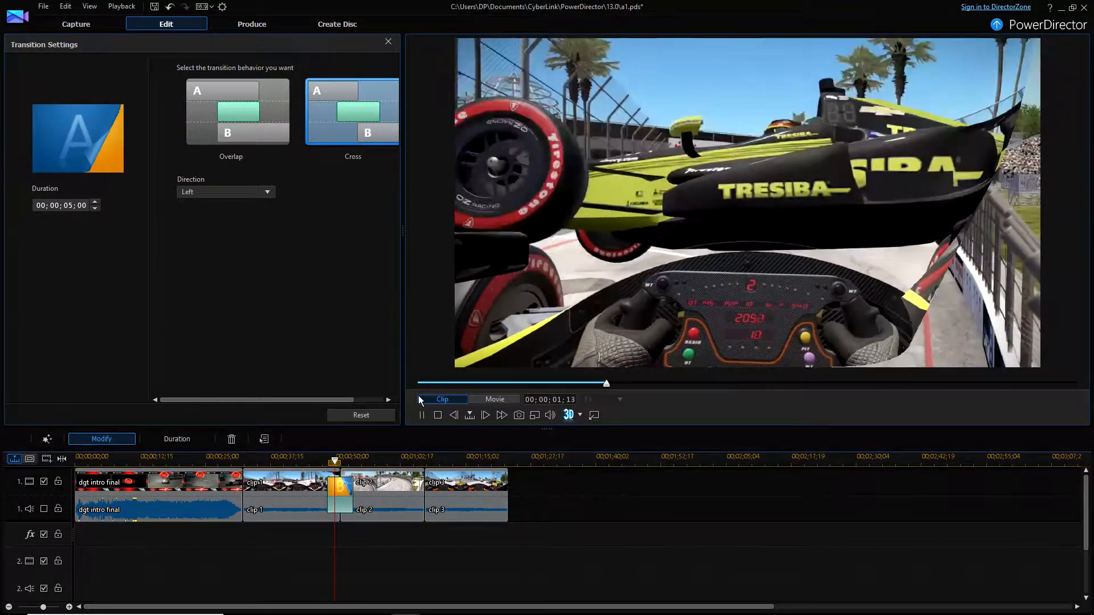
left_click(438, 416)
left_click(388, 41)
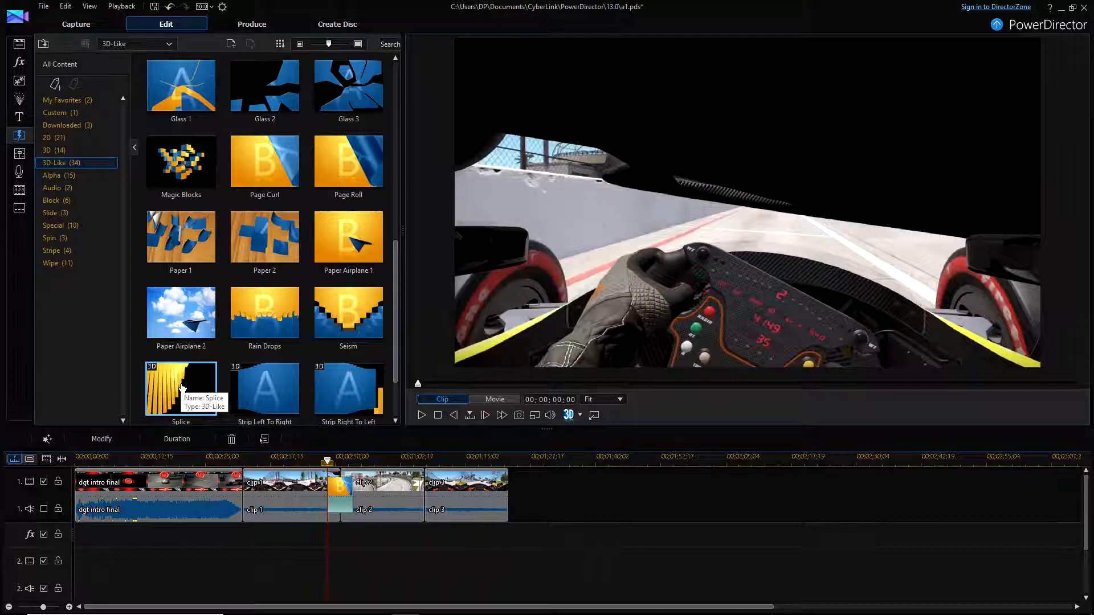
Step: Replace the transition between clip 1 and clip 2 with Splice from the 3D-Like category and preview it in the movie
left_click_drag(334, 504, 334, 495)
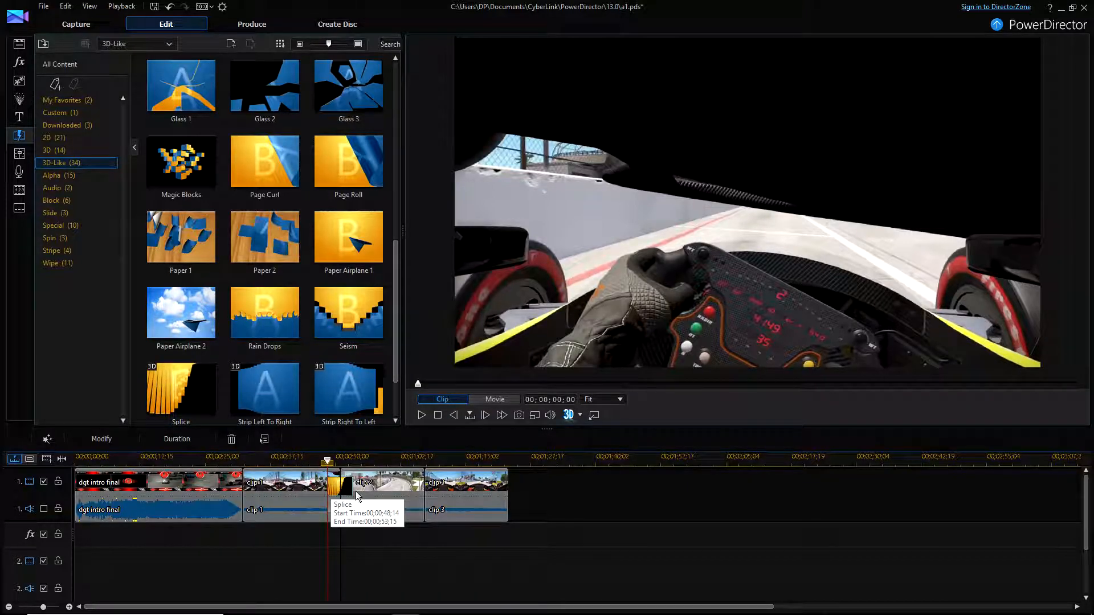
left_click(422, 415)
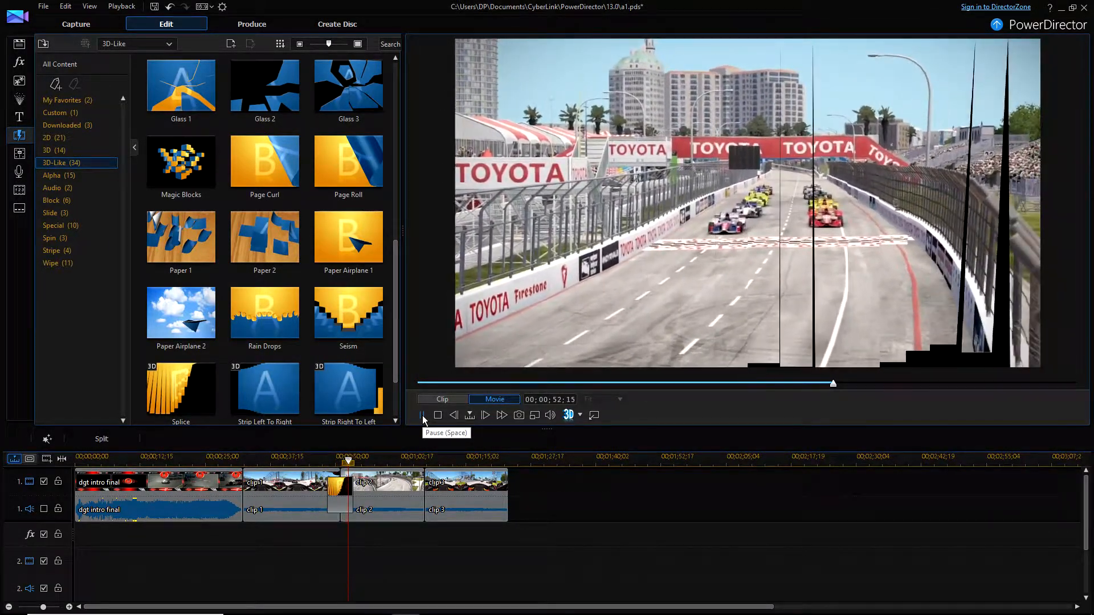
left_click(422, 416)
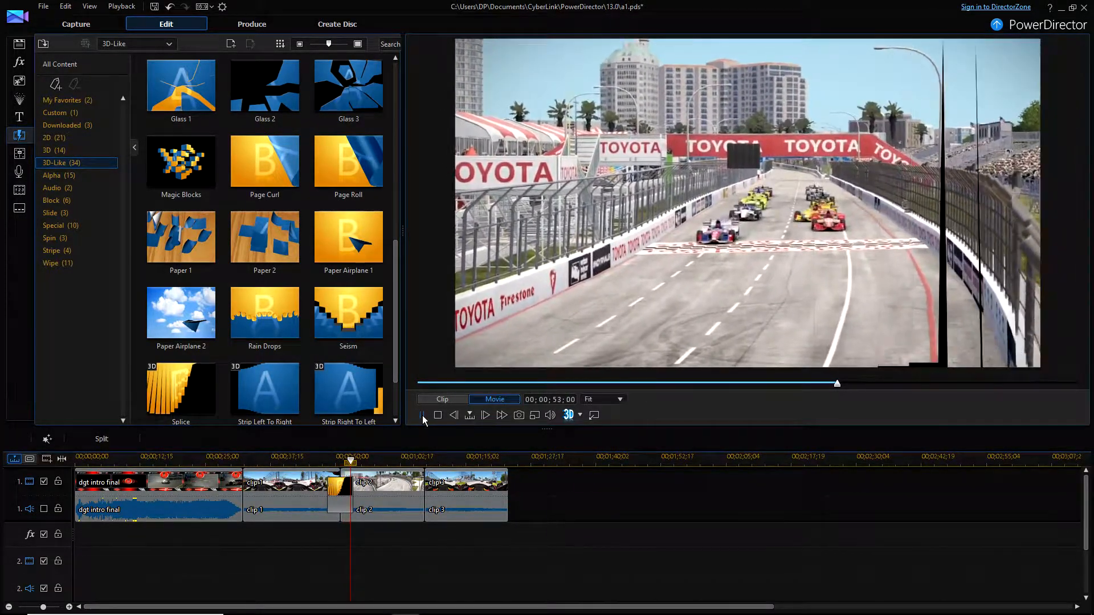
Step: Move all clips to track 2, place Untitled.png on track 1 above the Splice transition, and preview the result
left_click(124, 485)
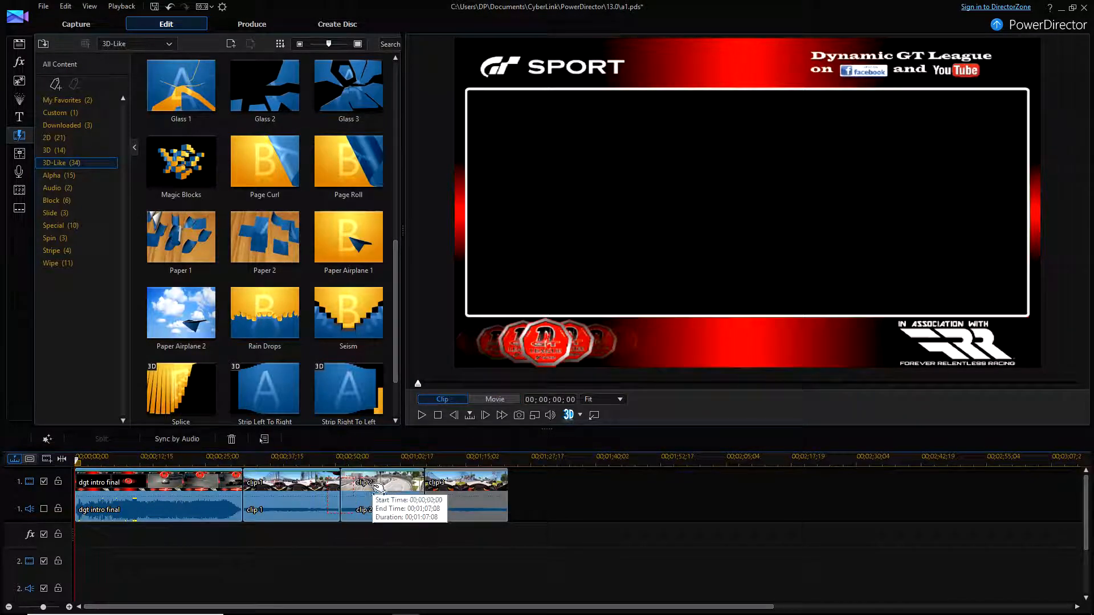
left_click_drag(188, 485, 182, 561)
left_click(20, 43)
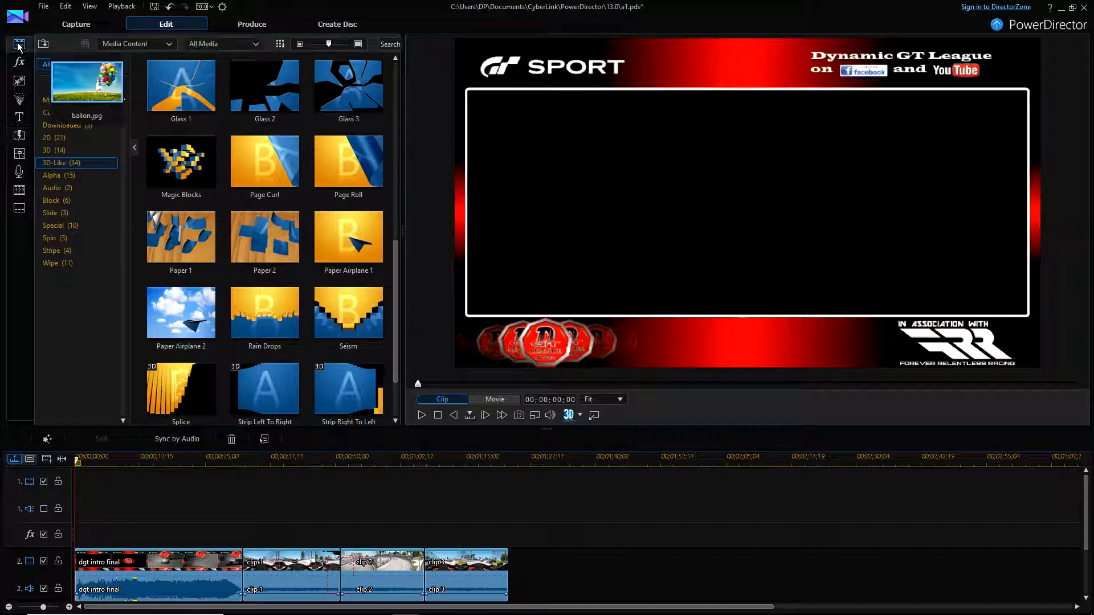
left_click_drag(344, 310, 336, 491)
left_click(421, 415)
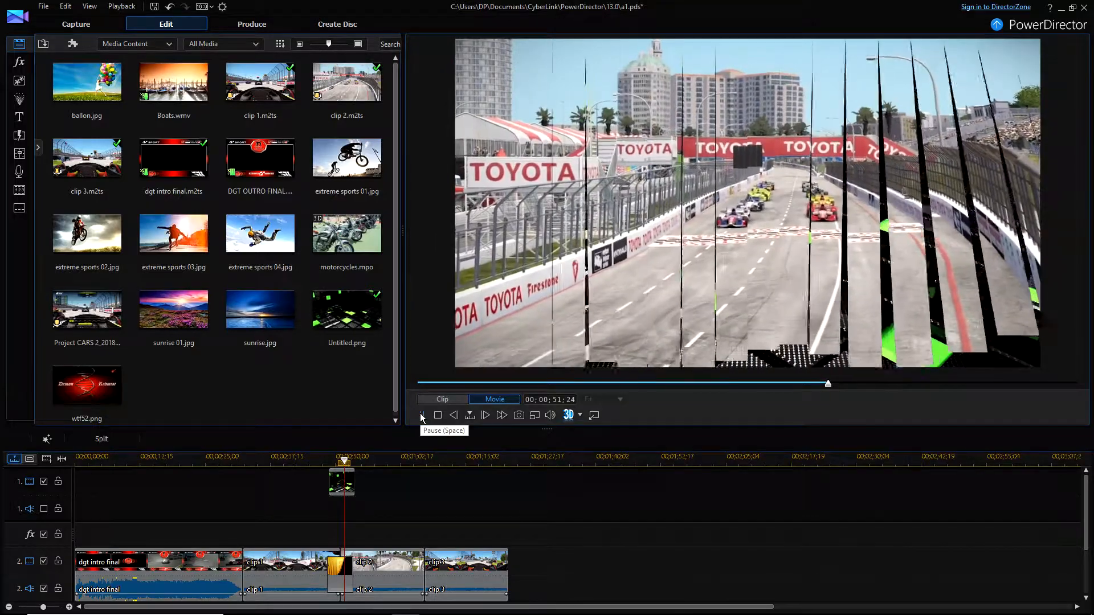
left_click(421, 415)
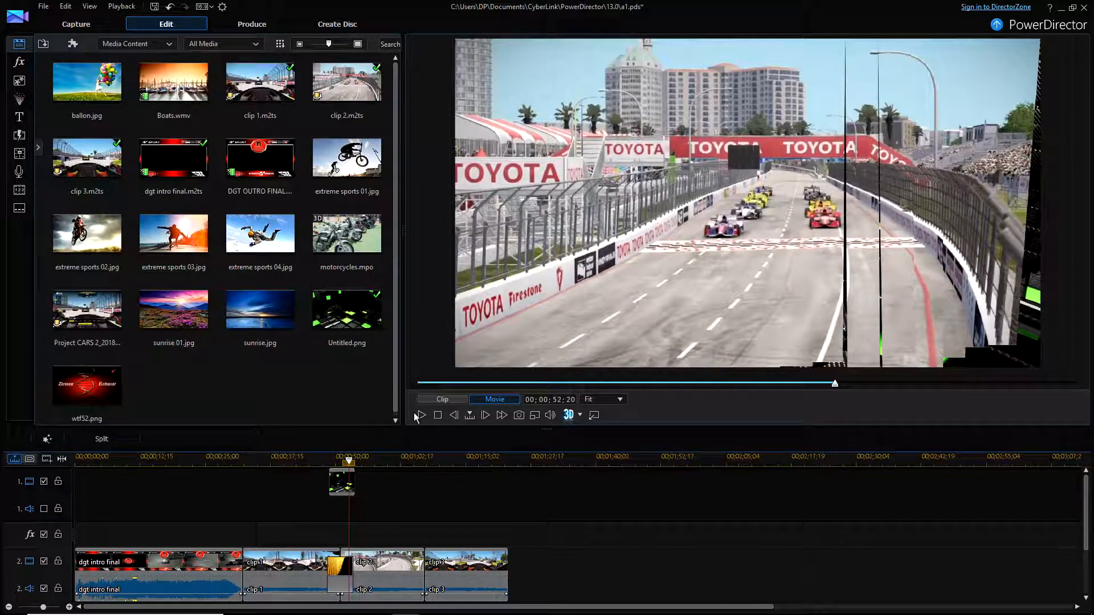
Step: Remove Untitled.png from track 1 and undo back to before the clips were moved to track 2
right_click(348, 488)
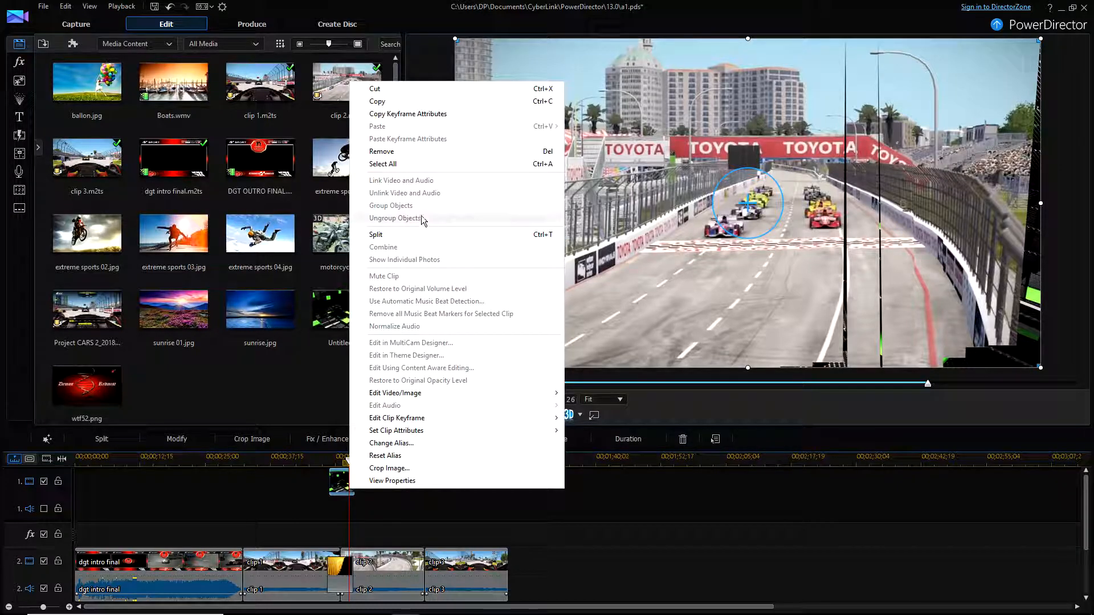
left_click(428, 151)
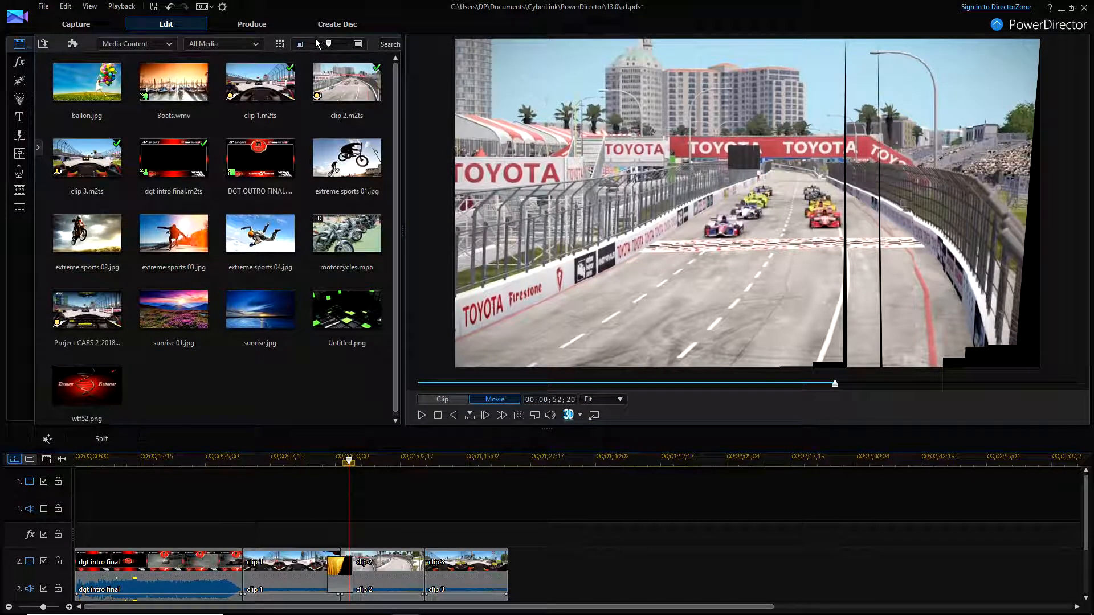
left_click(169, 7)
left_click(169, 7)
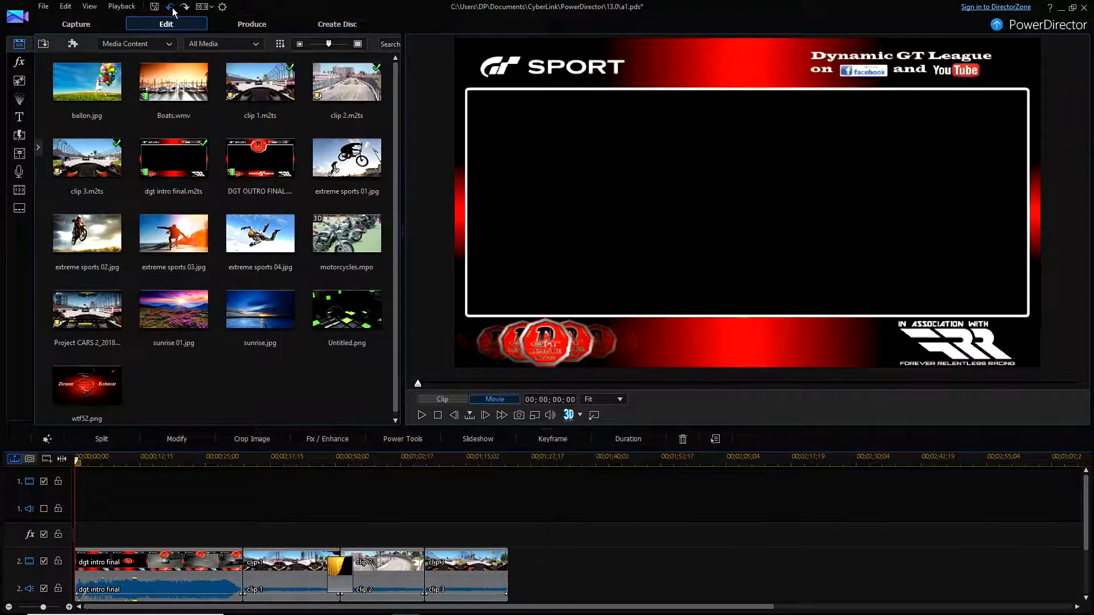
left_click(170, 7)
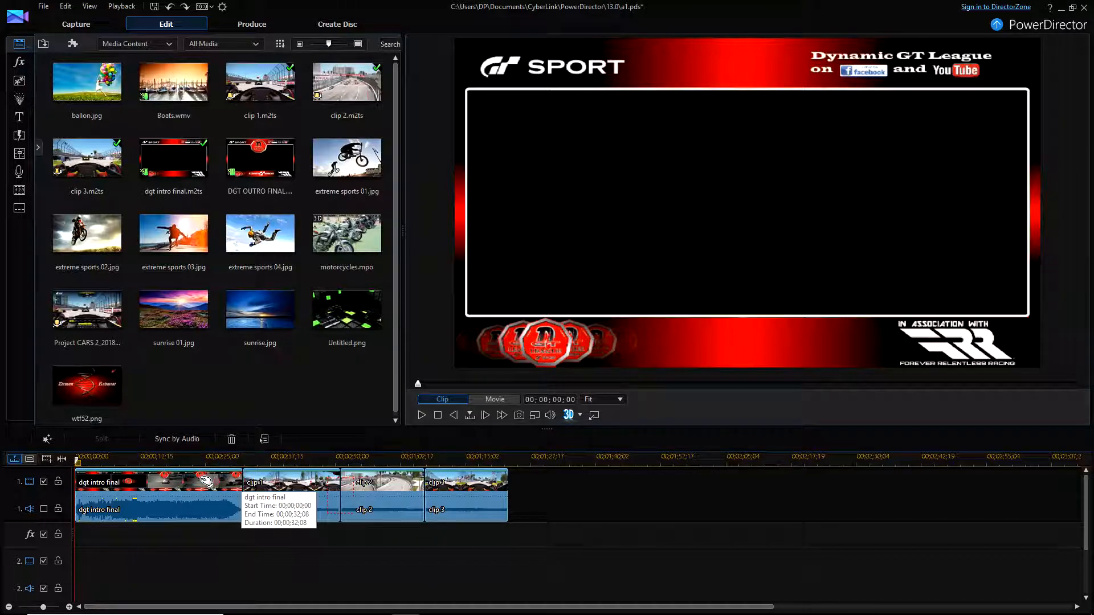
Step: Preview the cut from the end of the dgt intro final clip into clip 1 in the movie
left_click(238, 459)
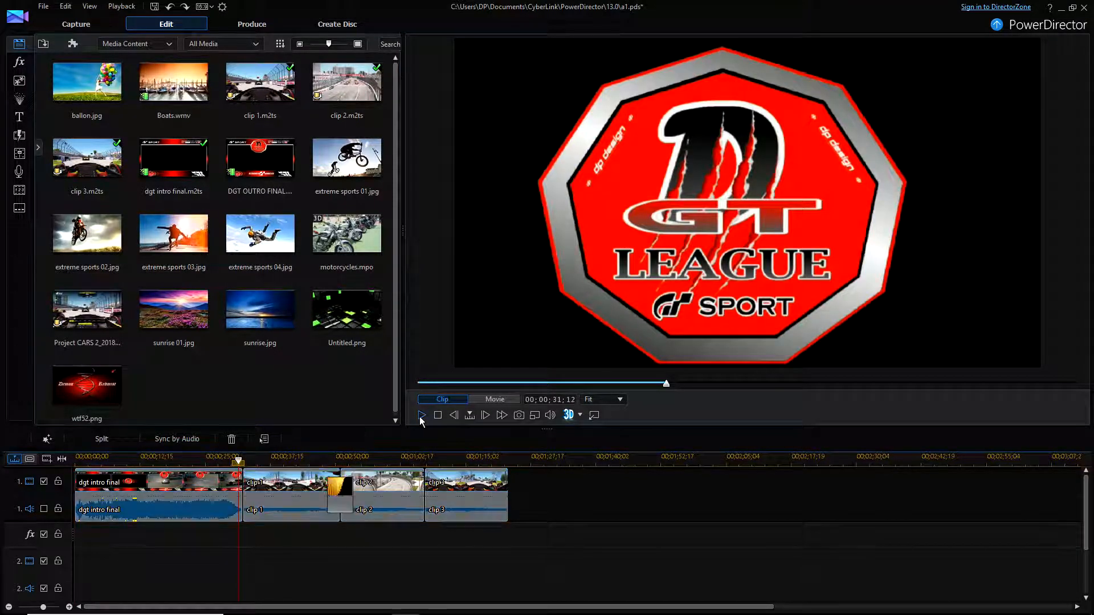
left_click(421, 415)
left_click(421, 415)
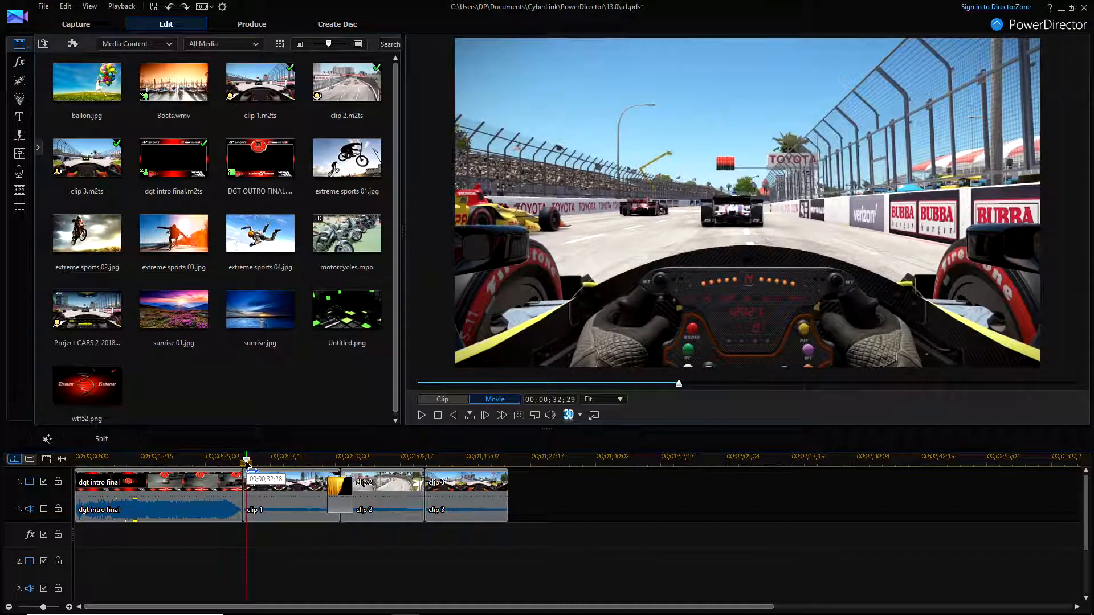
left_click_drag(246, 459, 236, 459)
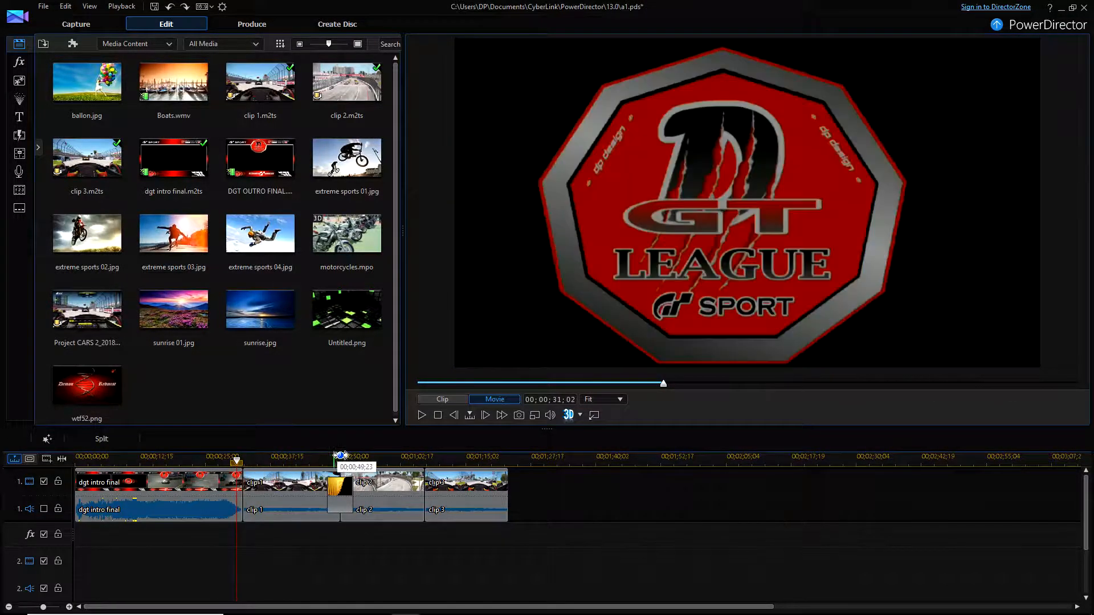
left_click(422, 416)
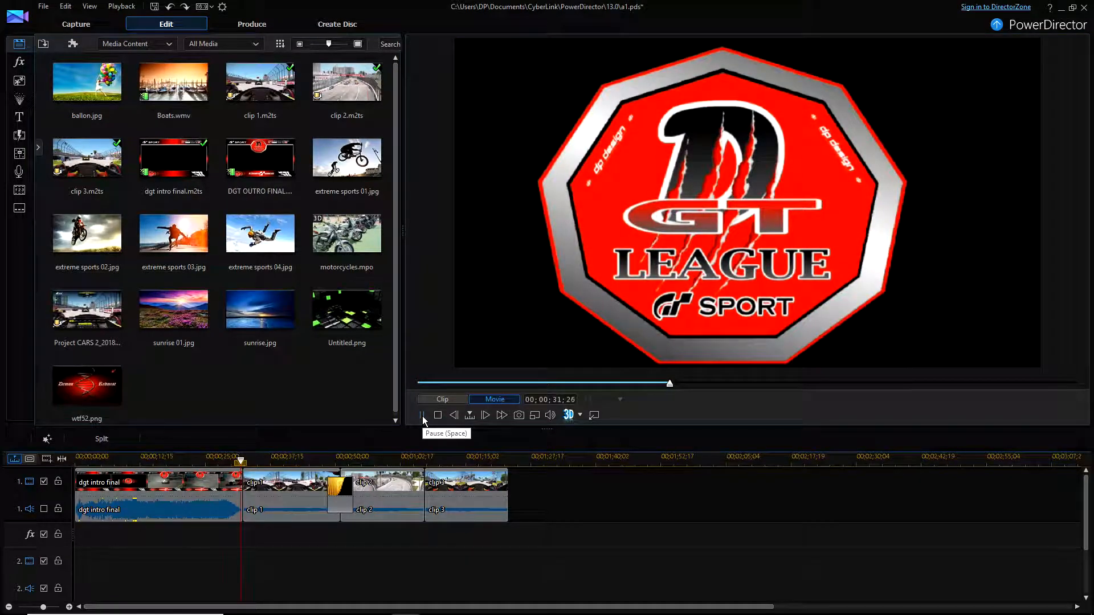
left_click(422, 416)
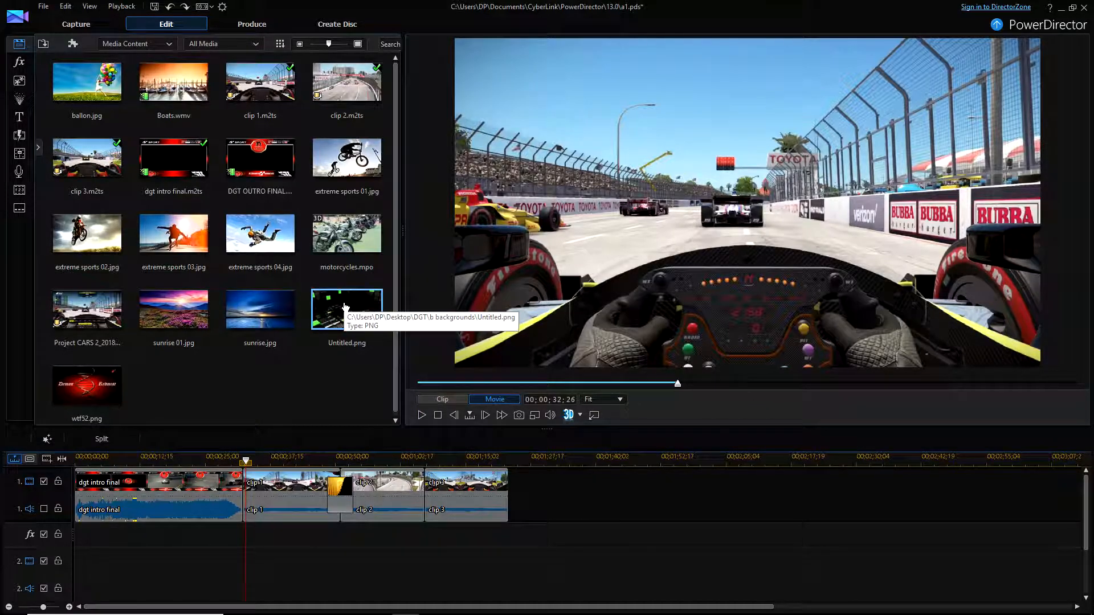
Step: Insert Untitled.png between the intro and clip 1, moving all clips, and add the Default 3D title beneath it on track 2
left_click_drag(347, 311, 244, 486)
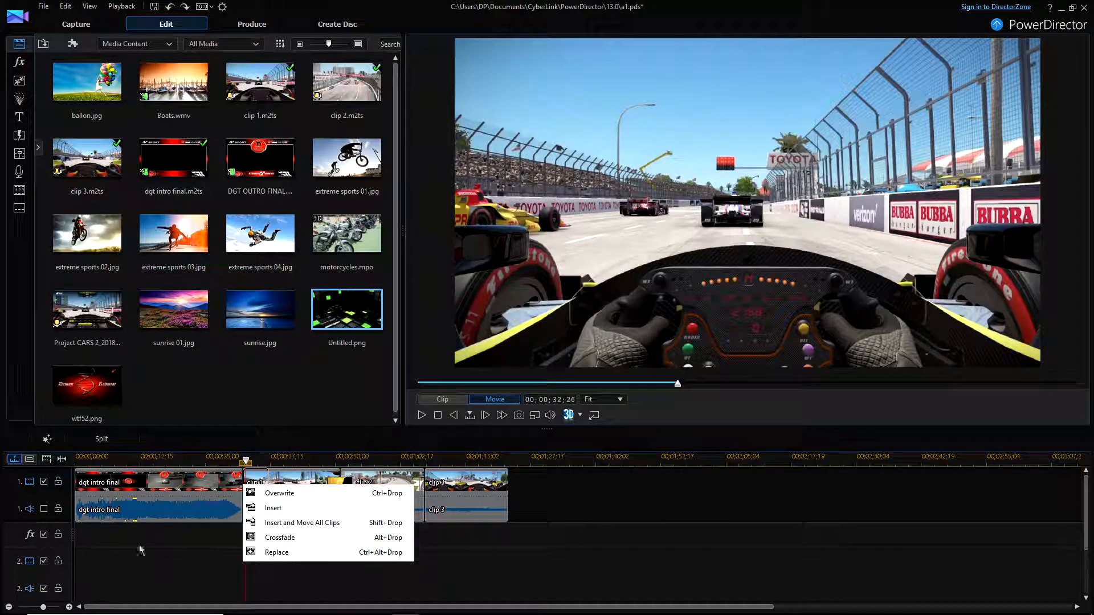
left_click(289, 523)
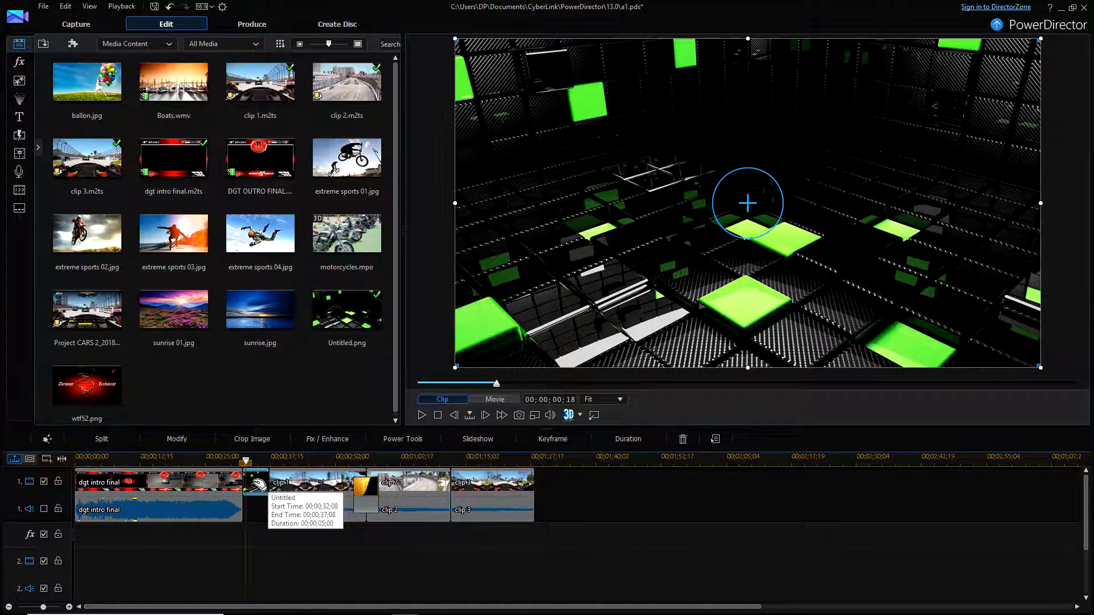
left_click(19, 116)
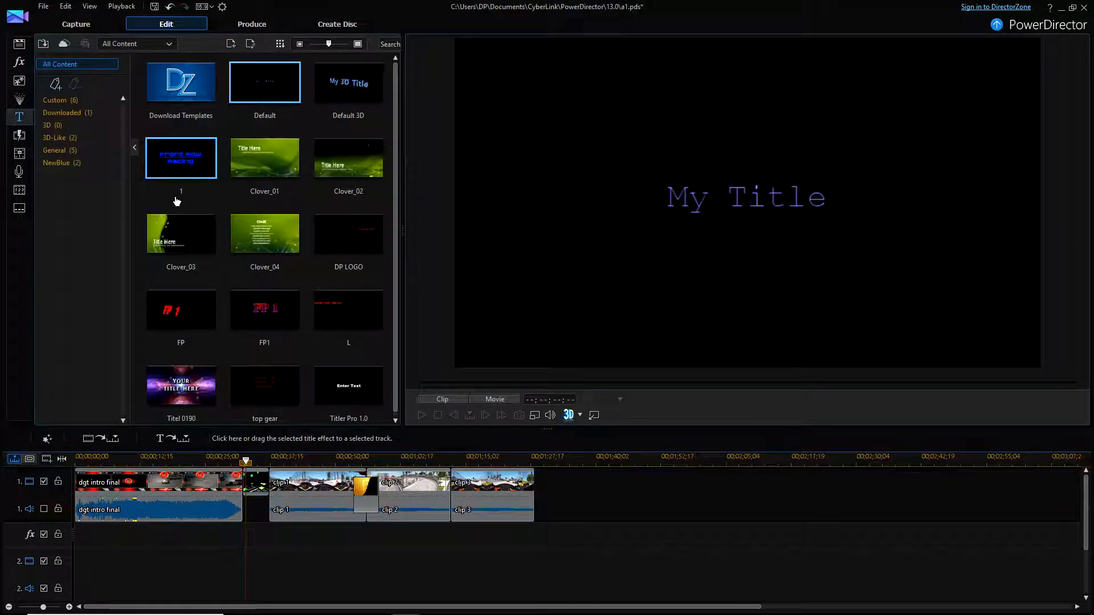
left_click_drag(336, 80, 270, 558)
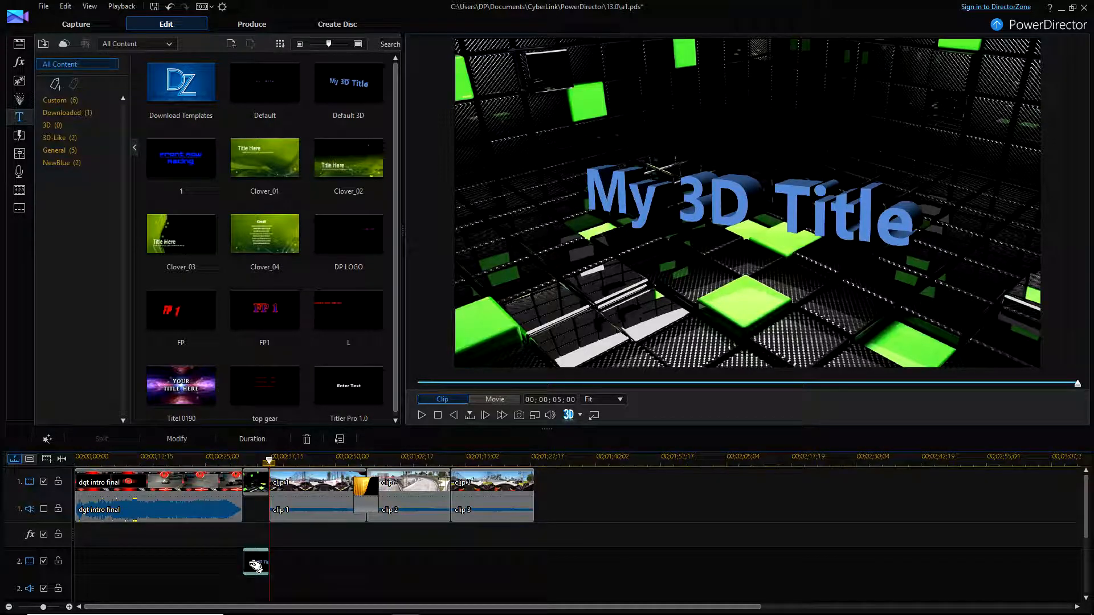
Step: Open the 3D title on track 2 in the Title Designer
scroll(106, 565, "down", 1)
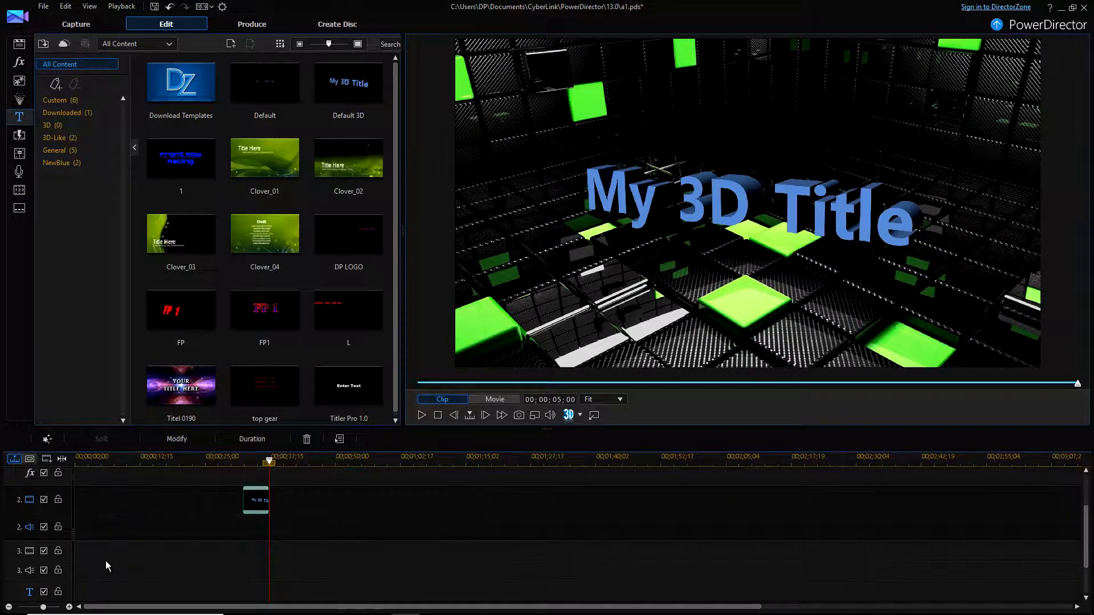
scroll(100, 534, "down", 1)
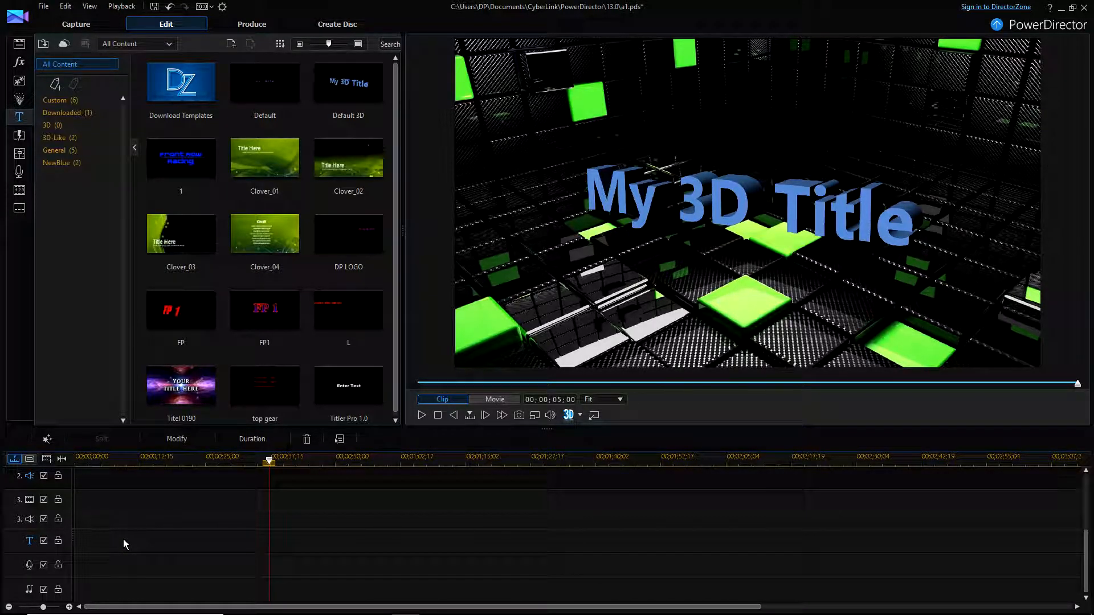
scroll(123, 539, "up", 1)
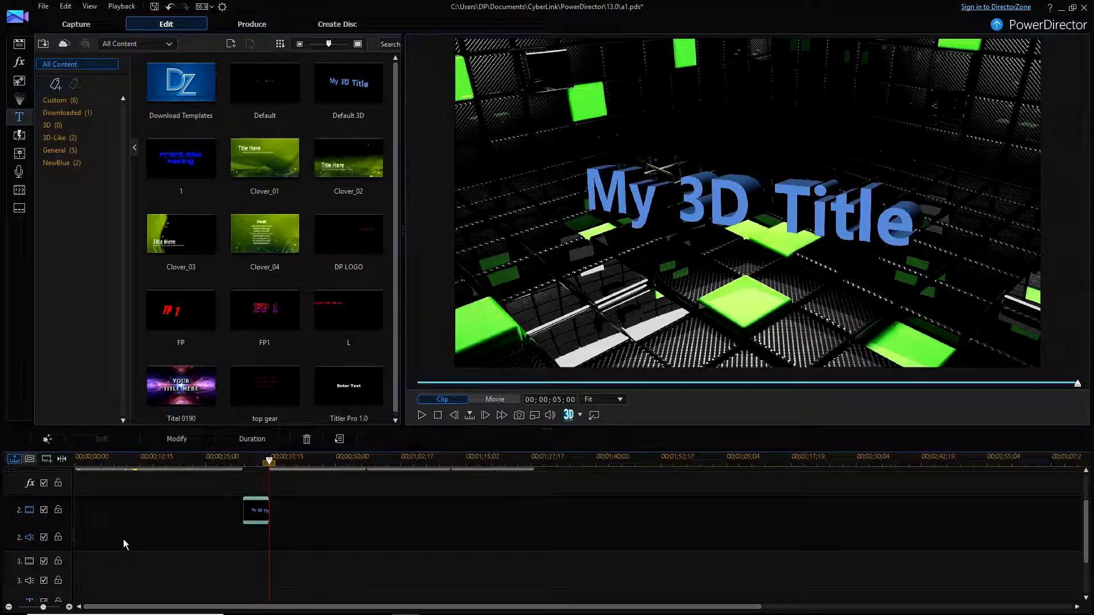
scroll(92, 509, "up", 1)
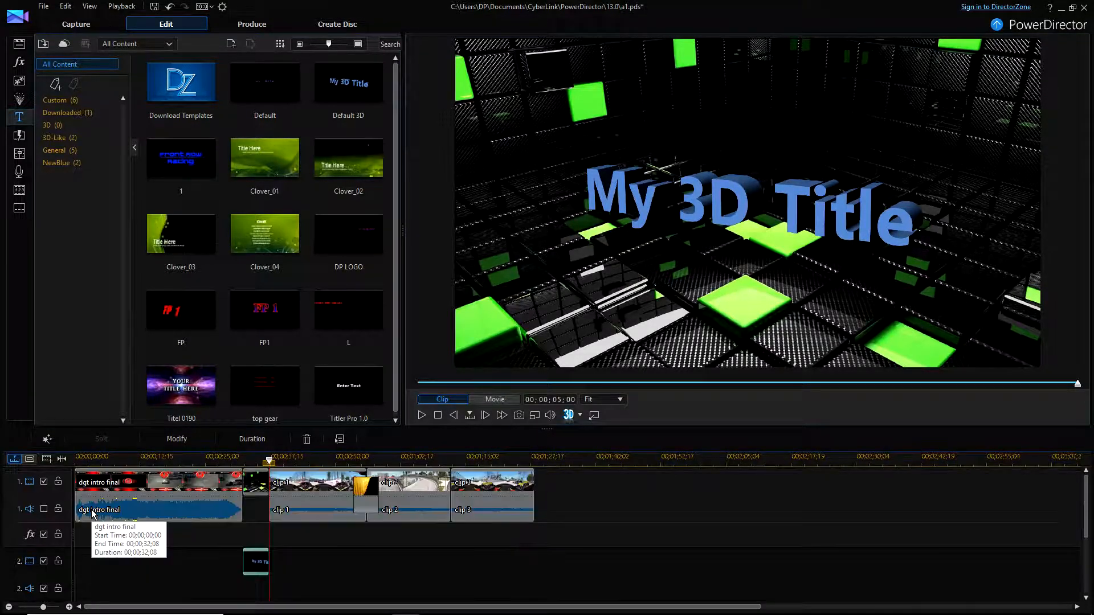
right_click(258, 570)
left_click(309, 496)
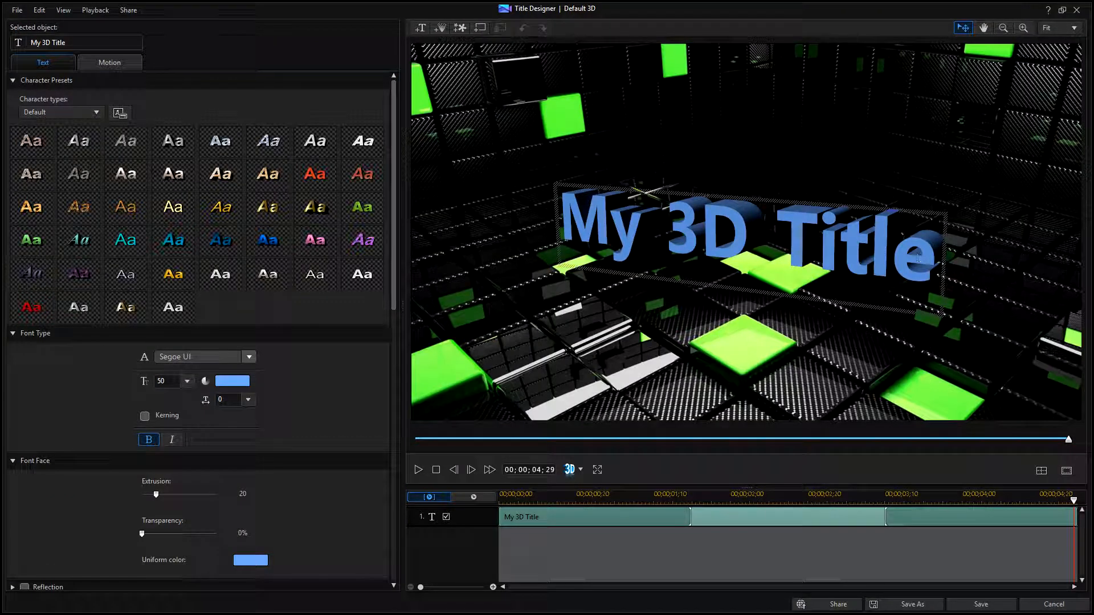
Step: Replace the 3D title's placeholder text with "what a mess" and "this was" on two lines
left_click_drag(918, 257, 568, 231)
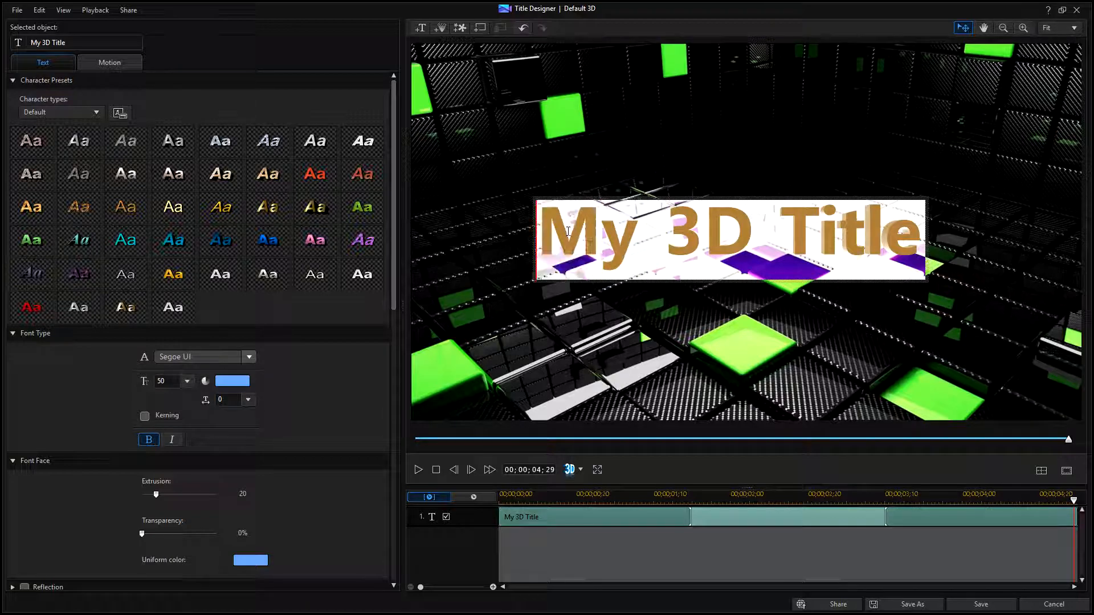
type("what a ")
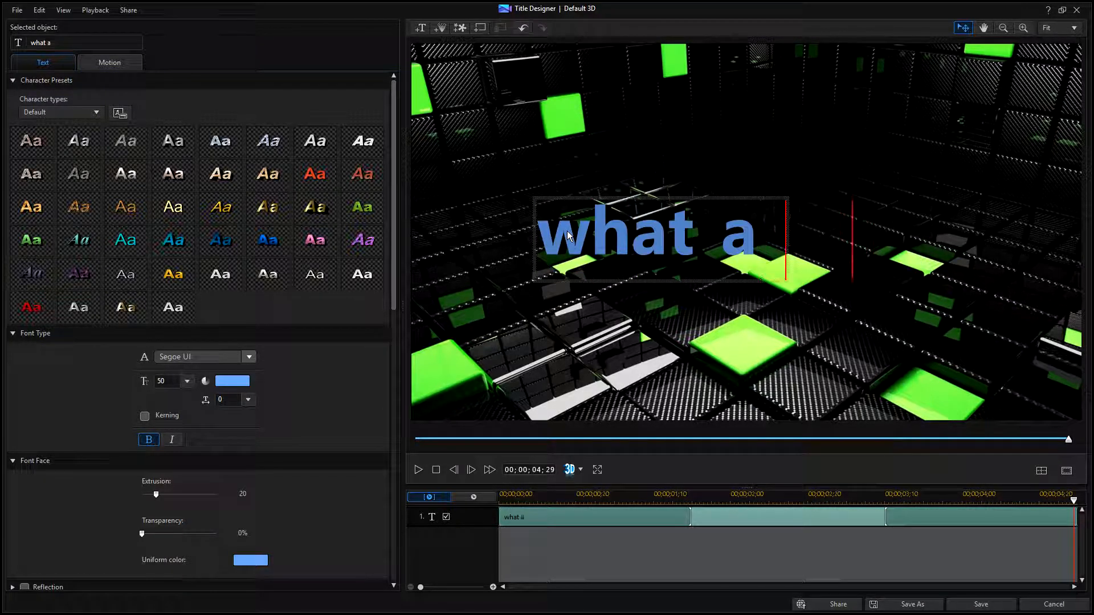
type("mess this was")
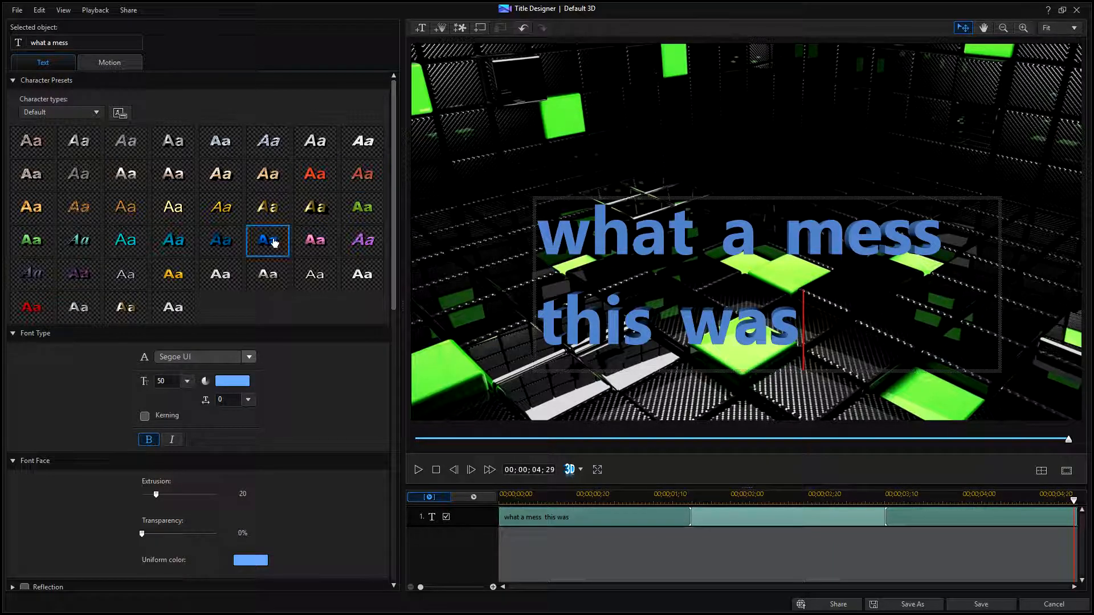
Step: Try the gold bold italic character preset with a white font colour on the title, and undo the styling
left_click(317, 215)
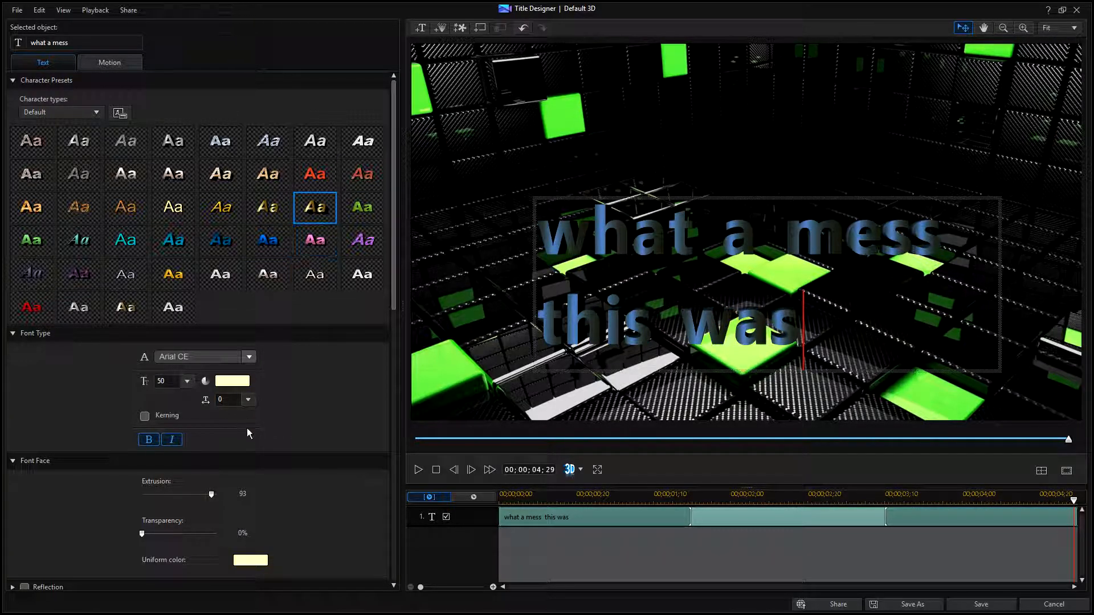
left_click(239, 382)
left_click(534, 311)
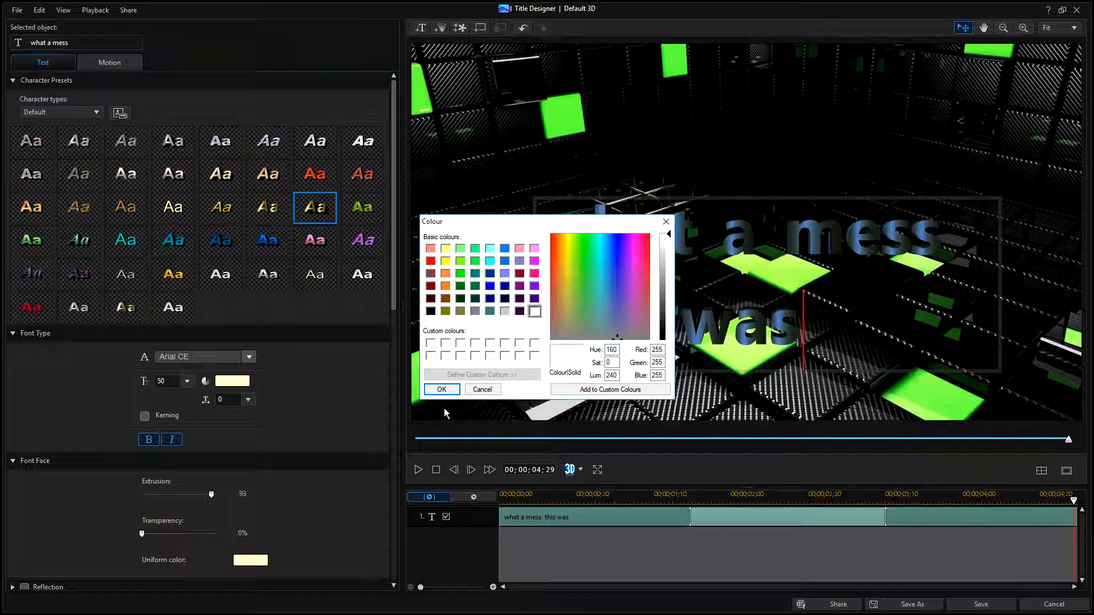
left_click(441, 389)
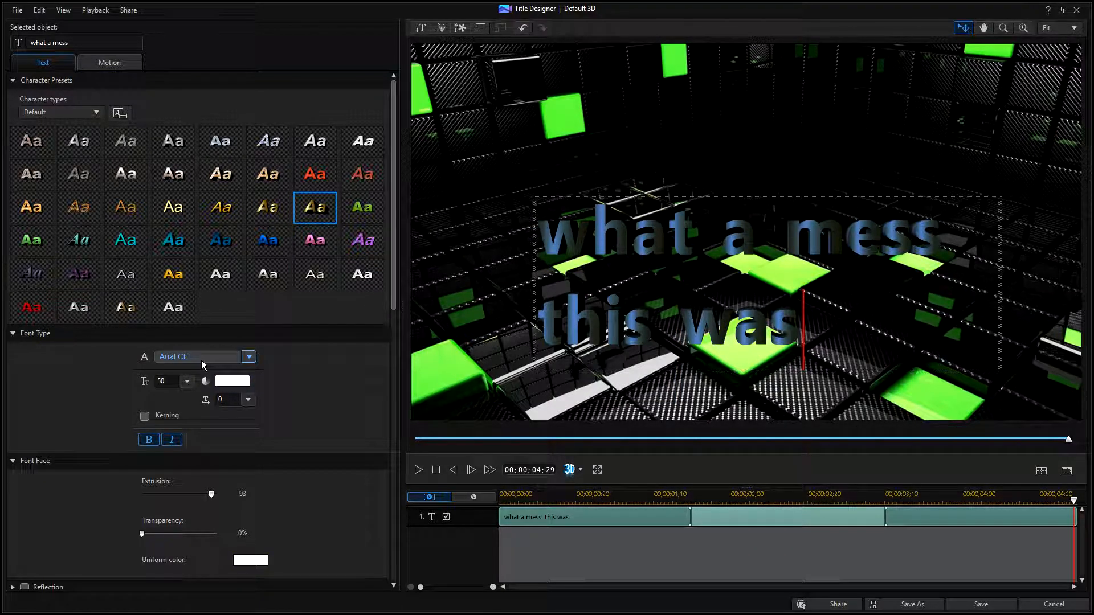
left_click(524, 29)
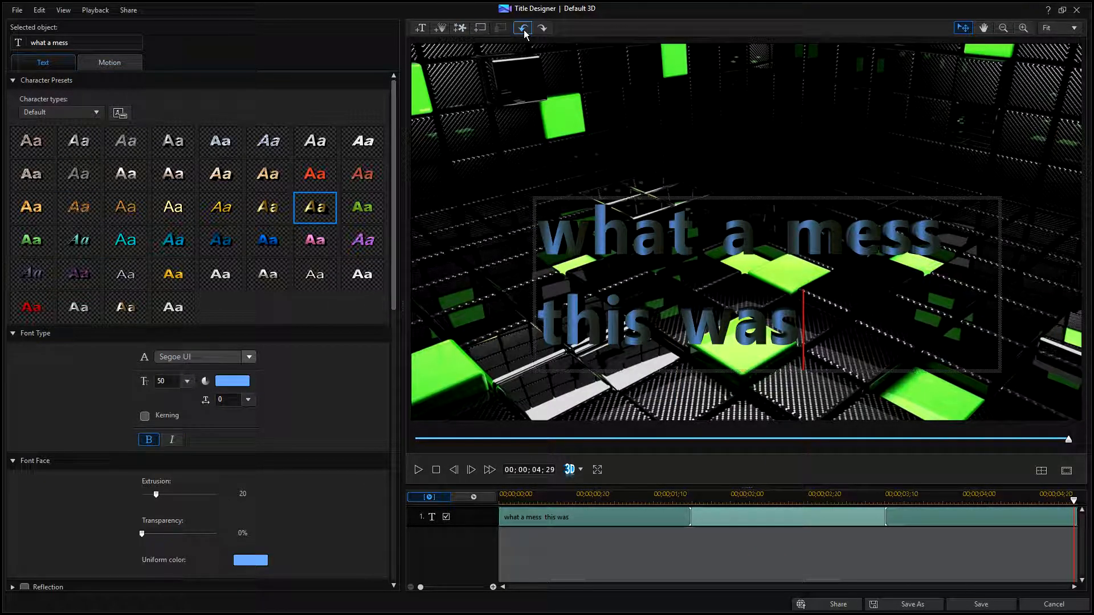
Step: Set the title's font colour to white with the whole title object selected
left_click(244, 383)
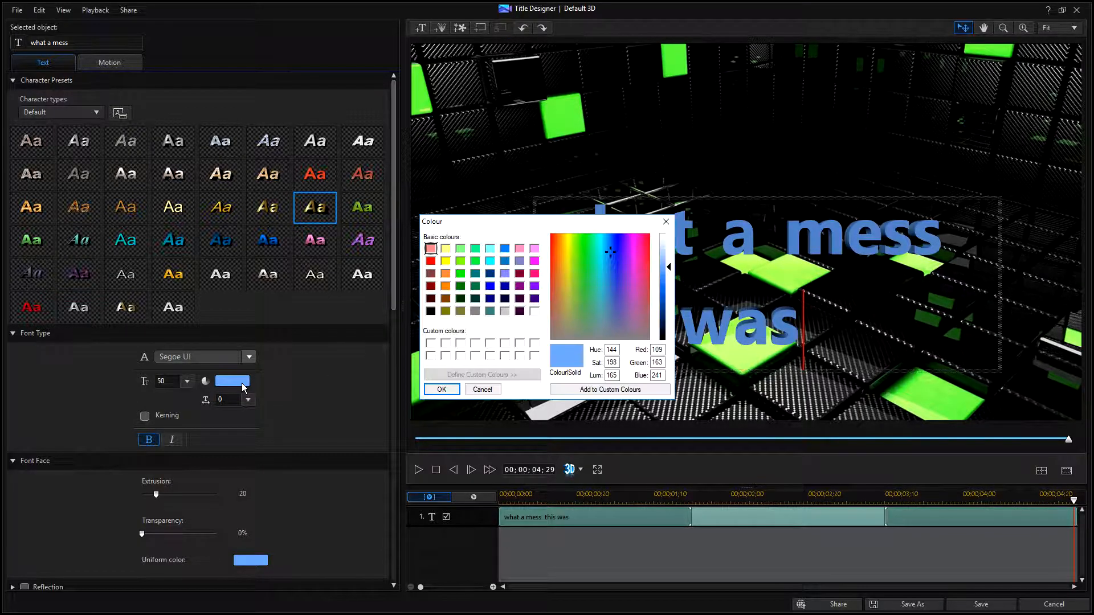
left_click(535, 311)
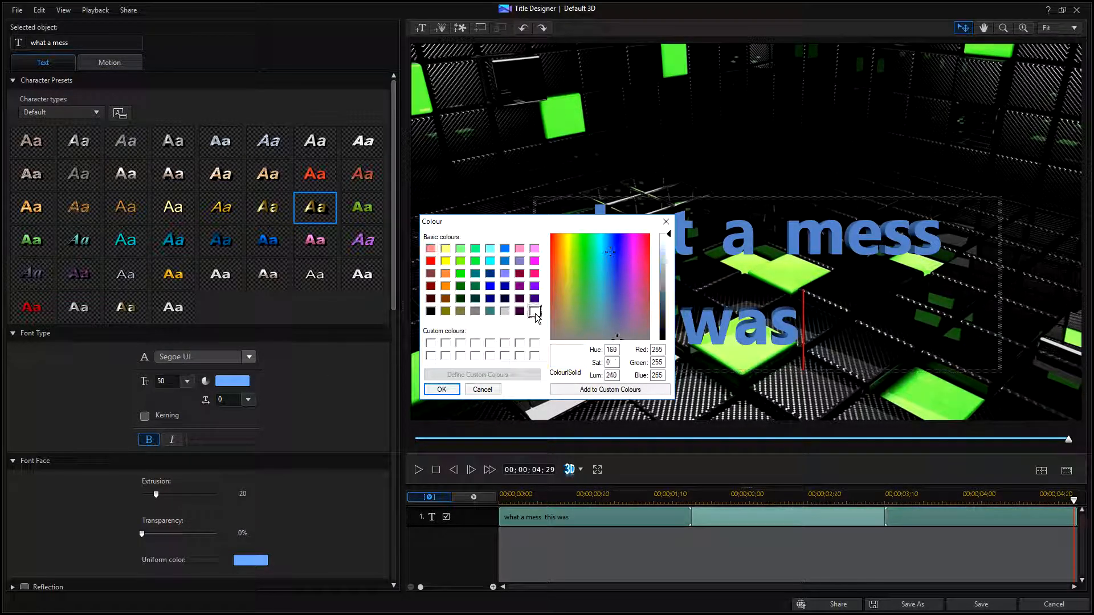
left_click(441, 389)
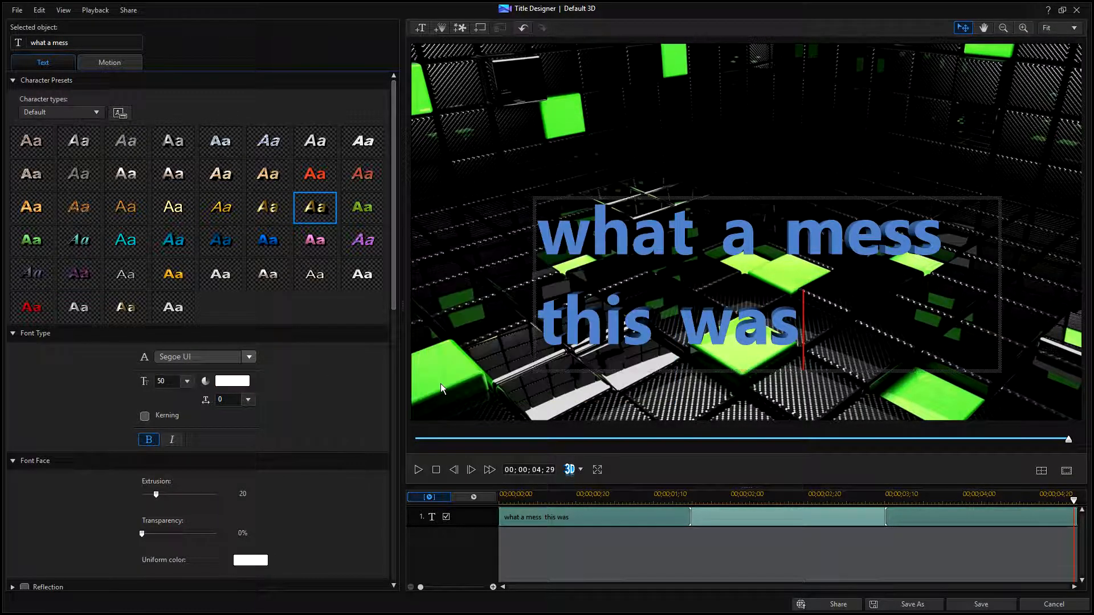
left_click(572, 514)
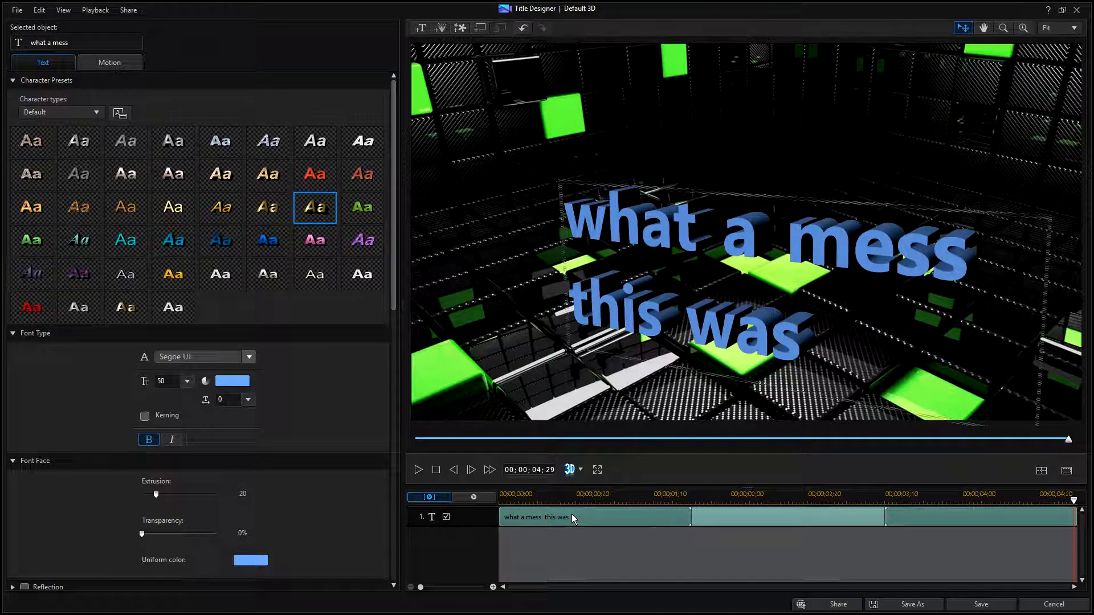
left_click(232, 382)
left_click(535, 311)
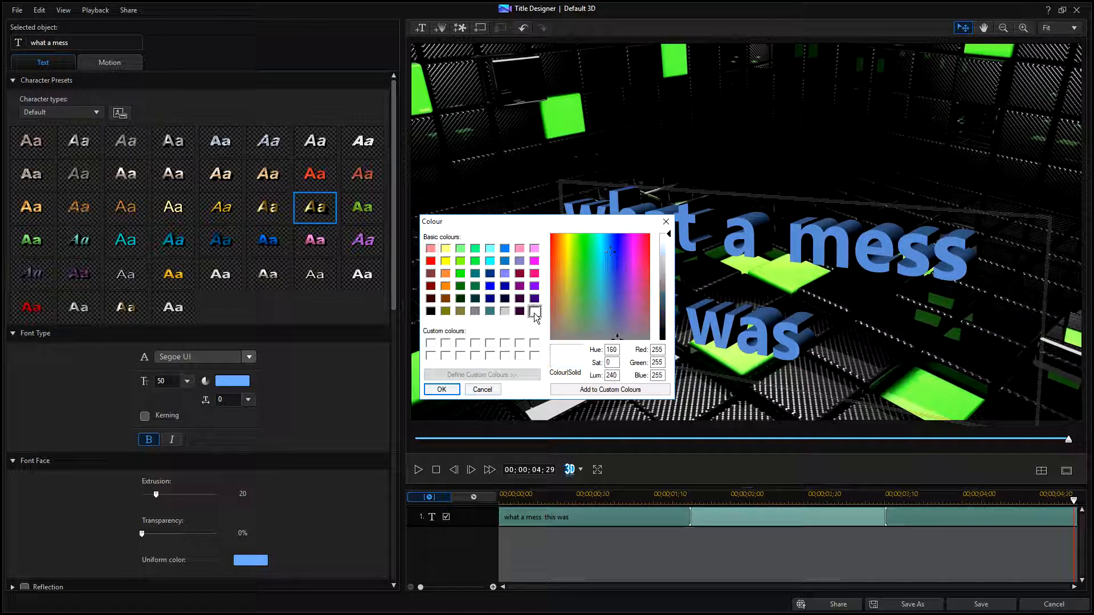
left_click(441, 390)
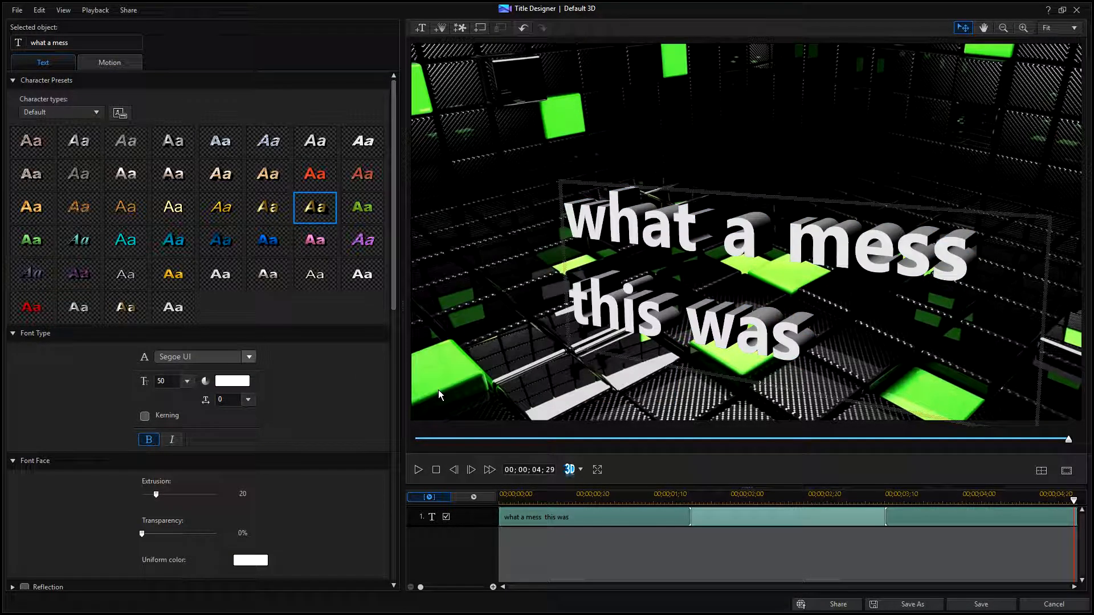
Step: Apply the gold bold italic character preset to the title and move the text up and to the left in the frame
left_click(324, 208)
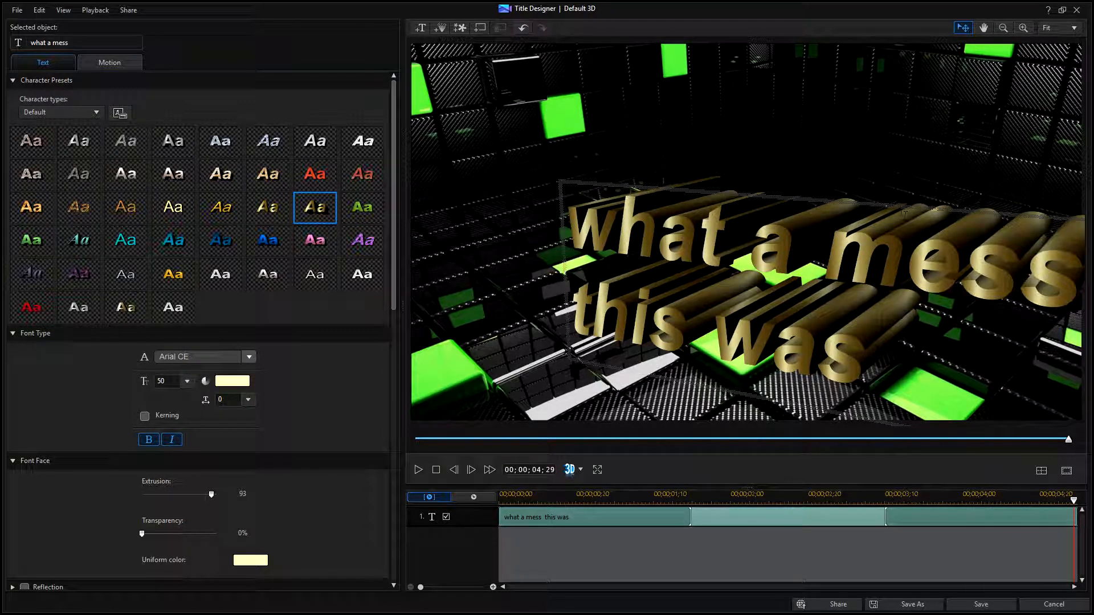
left_click_drag(903, 212, 830, 150)
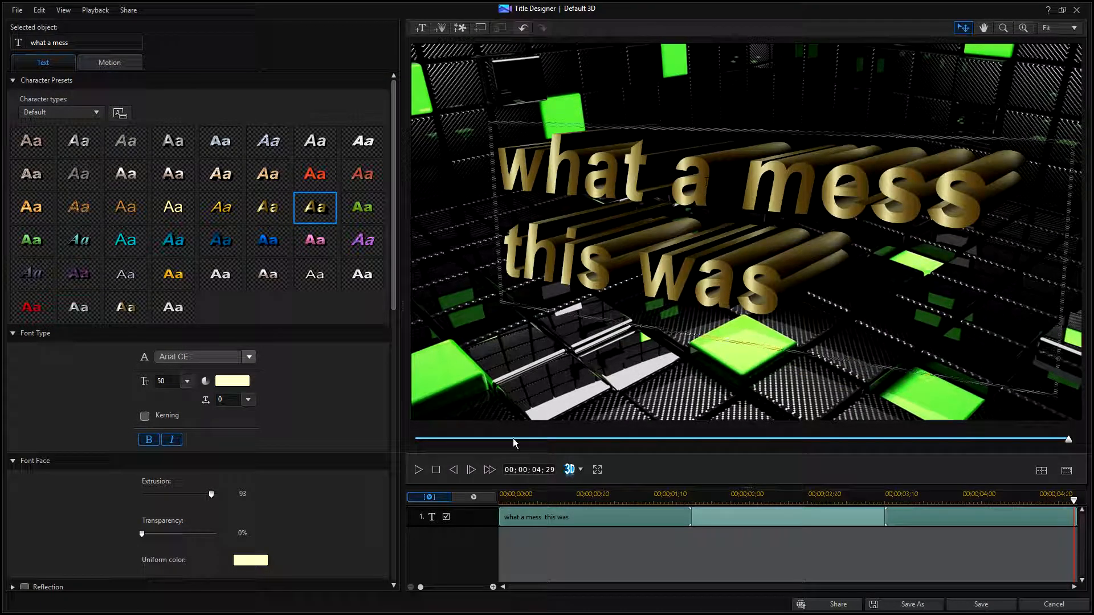
Step: Set the title's font face extrusion to 17
left_click_drag(395, 248, 395, 324)
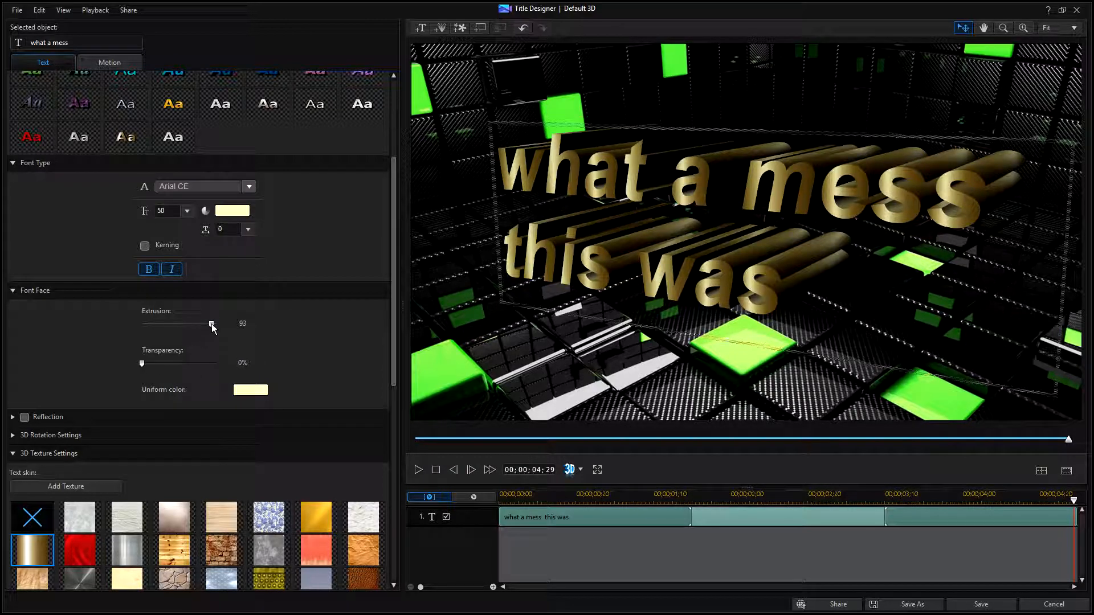
left_click_drag(213, 326, 156, 332)
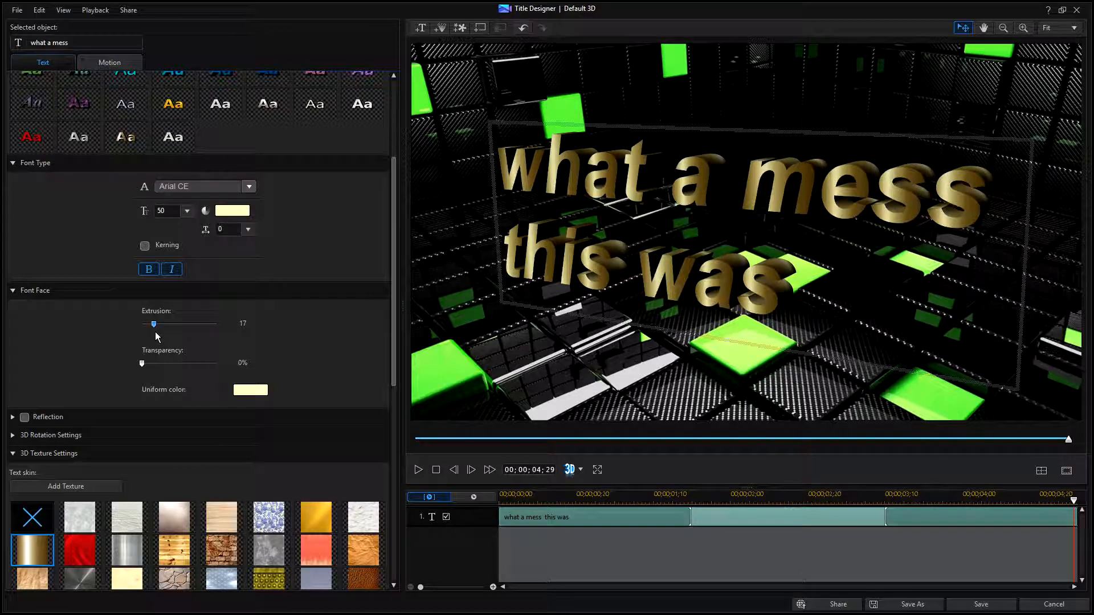
Step: Try out various 3D text skins on the title, including wood, brick, leather, gold, brushed metal and studded yellow
left_click_drag(394, 275, 391, 352)
left_click(181, 373)
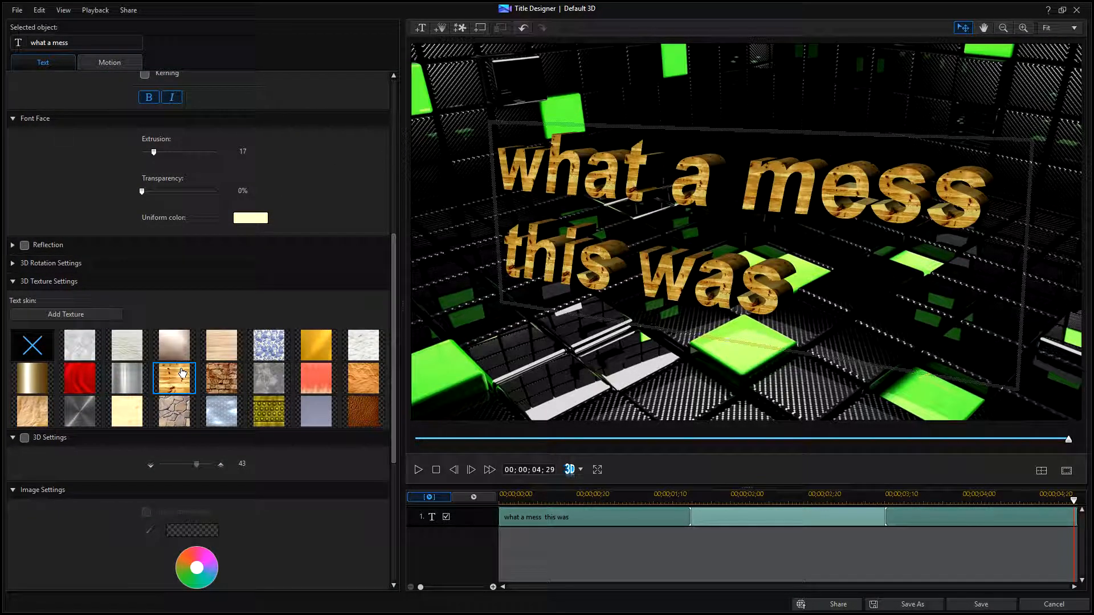
left_click(221, 378)
left_click(221, 345)
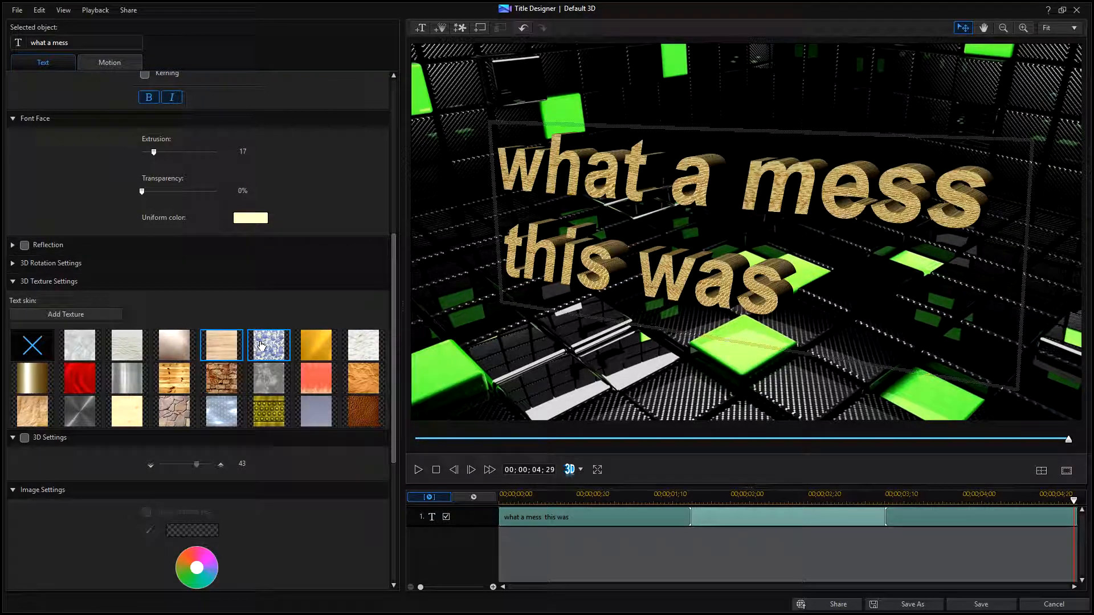
left_click(261, 346)
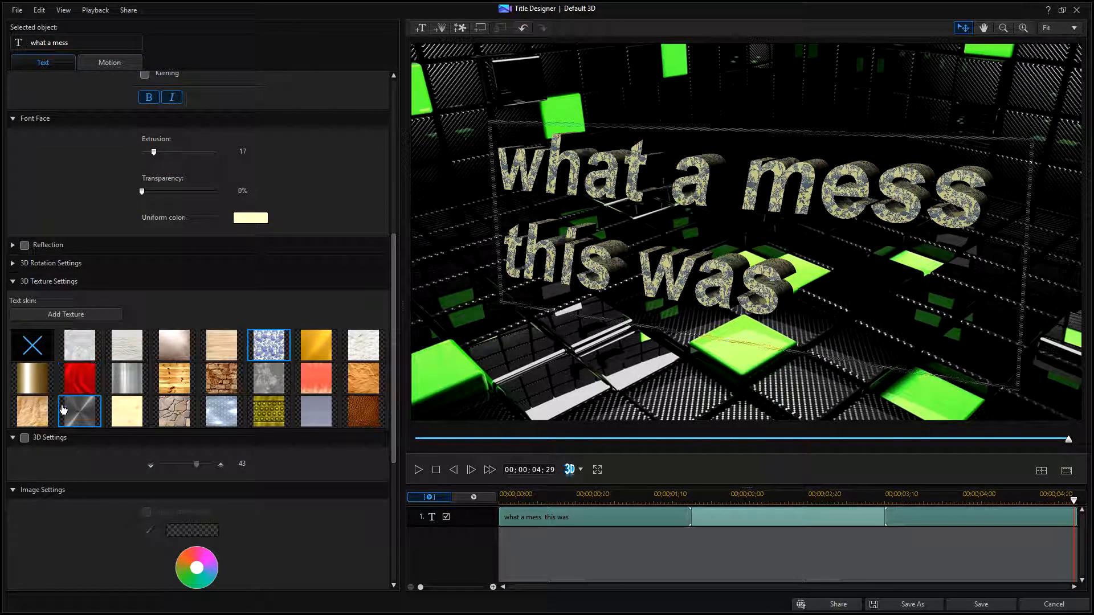
left_click(356, 413)
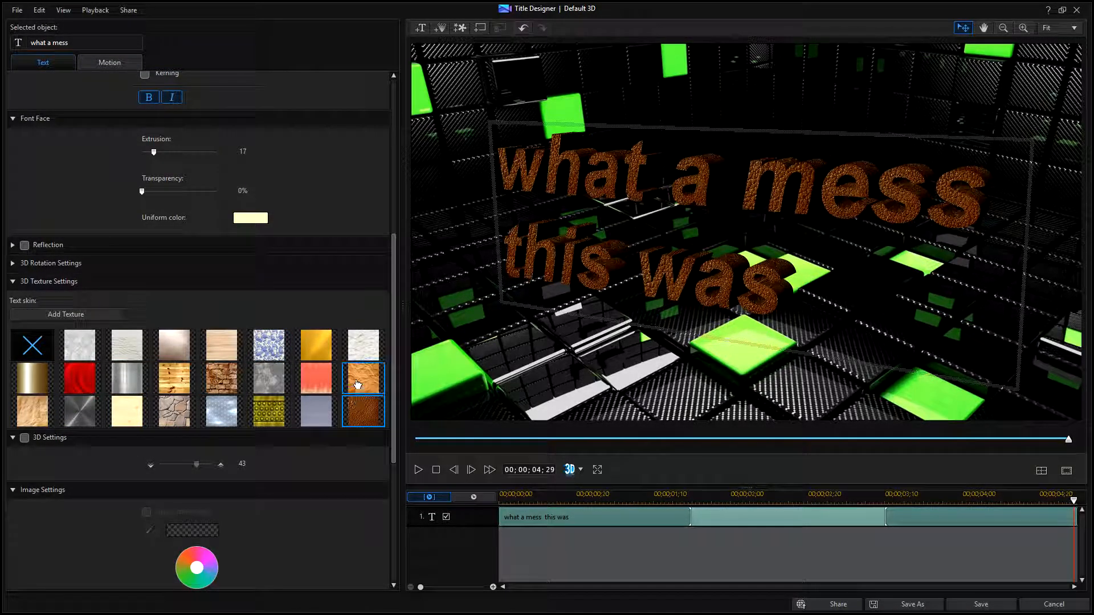
left_click(357, 384)
left_click(363, 345)
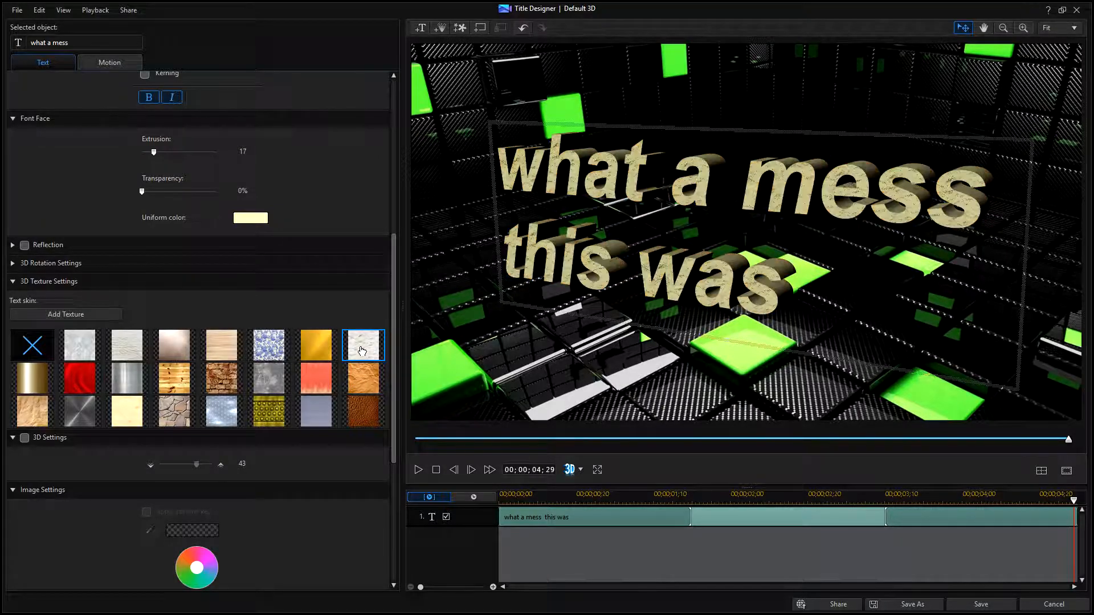
left_click(223, 348)
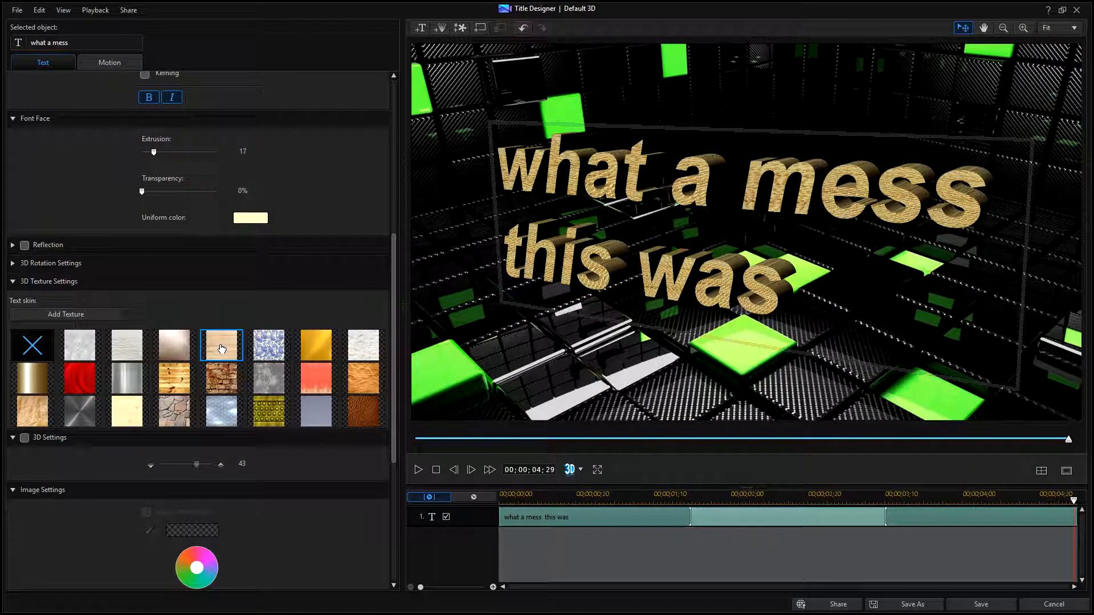
left_click(35, 385)
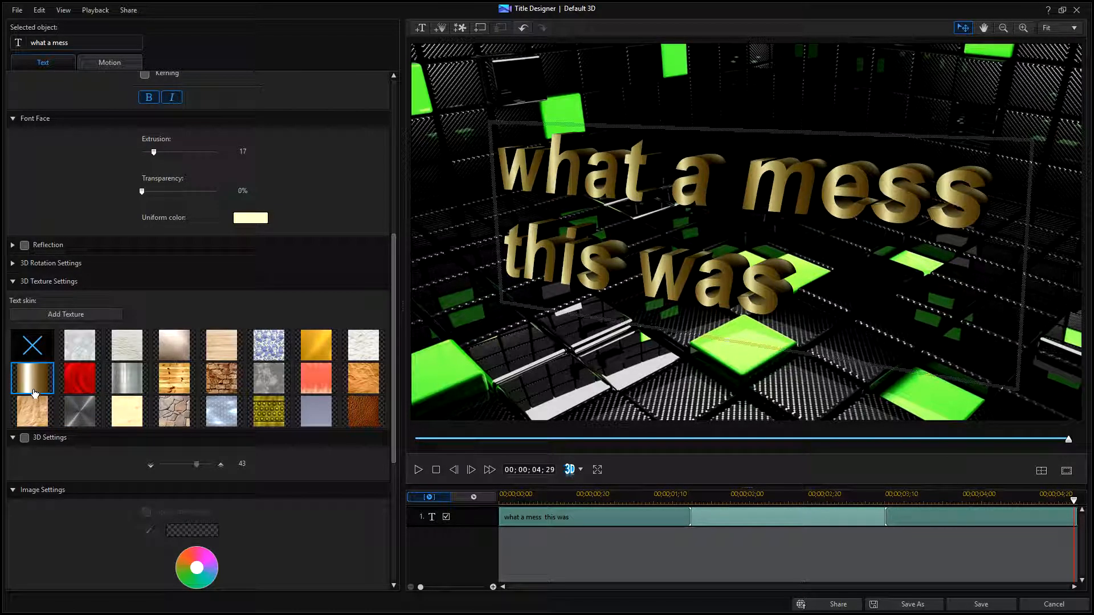
left_click(35, 411)
left_click(81, 411)
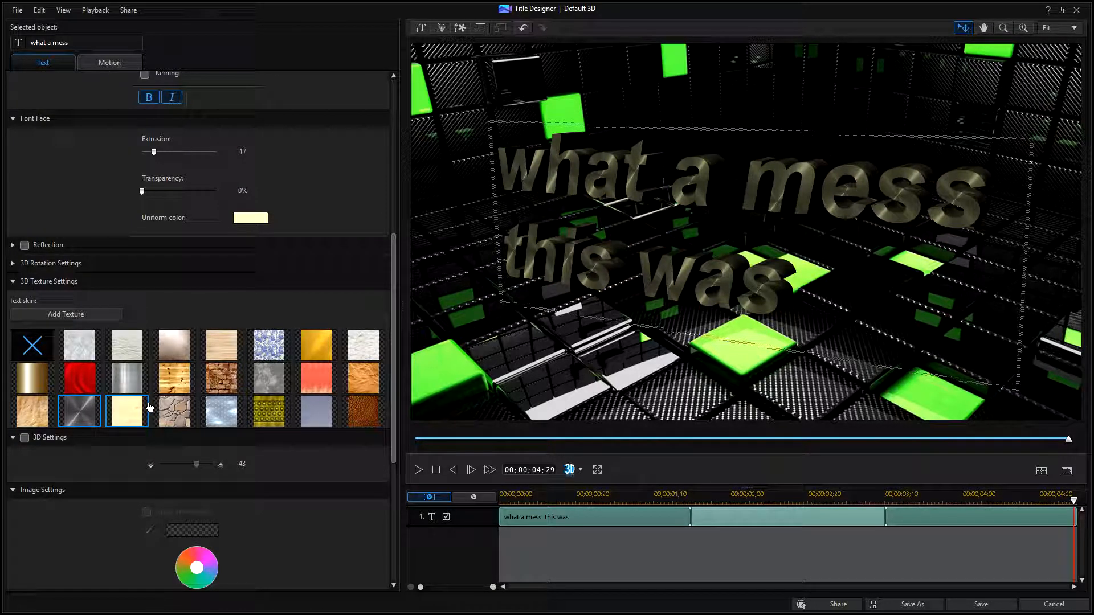
left_click(269, 407)
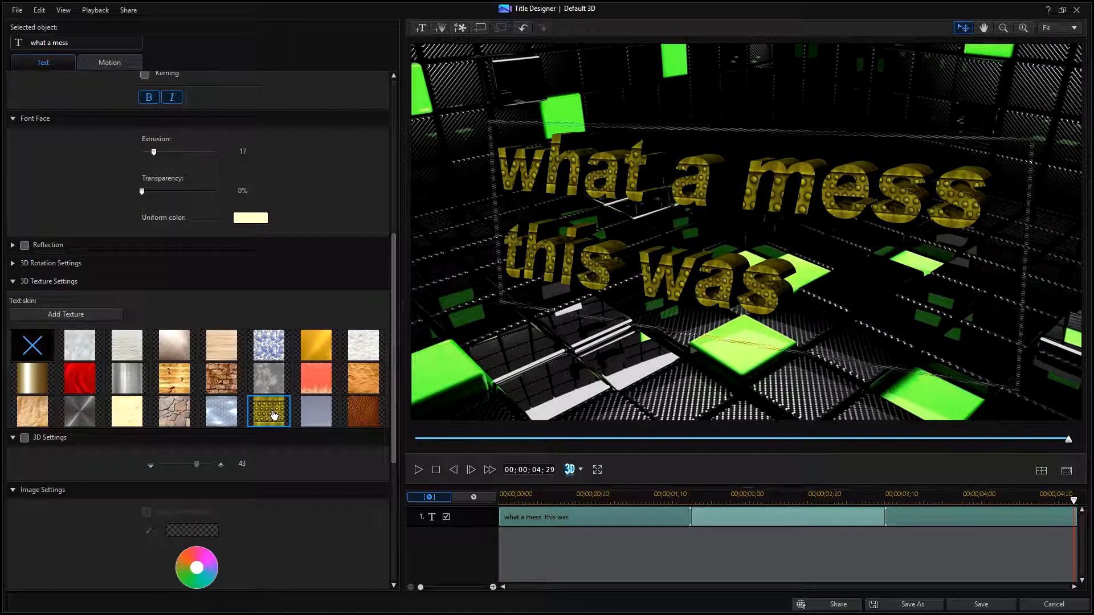
left_click(215, 387)
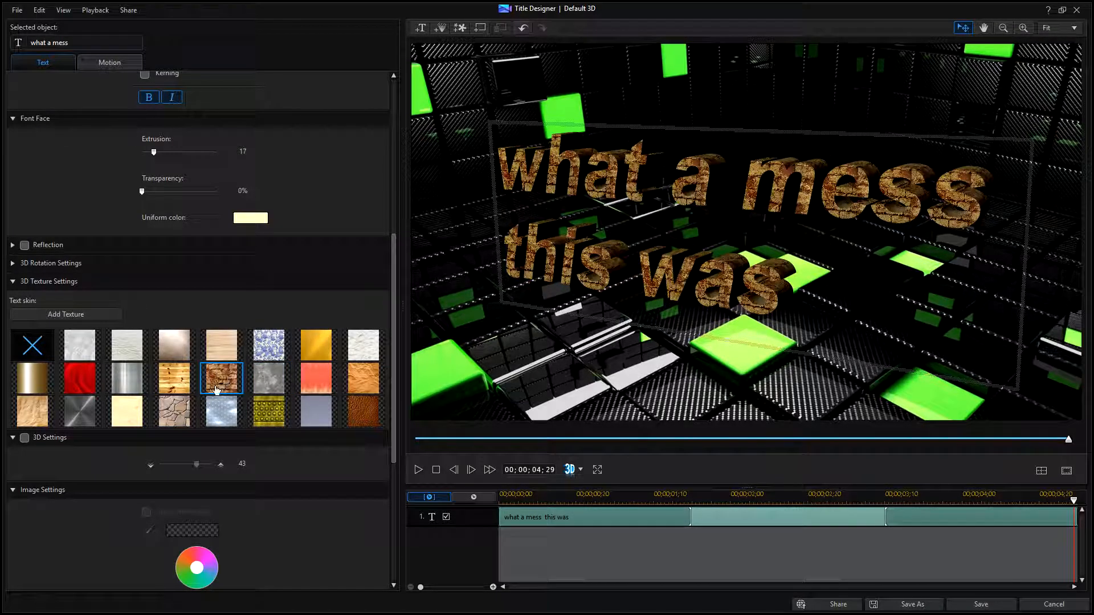
left_click(183, 419)
left_click(207, 418)
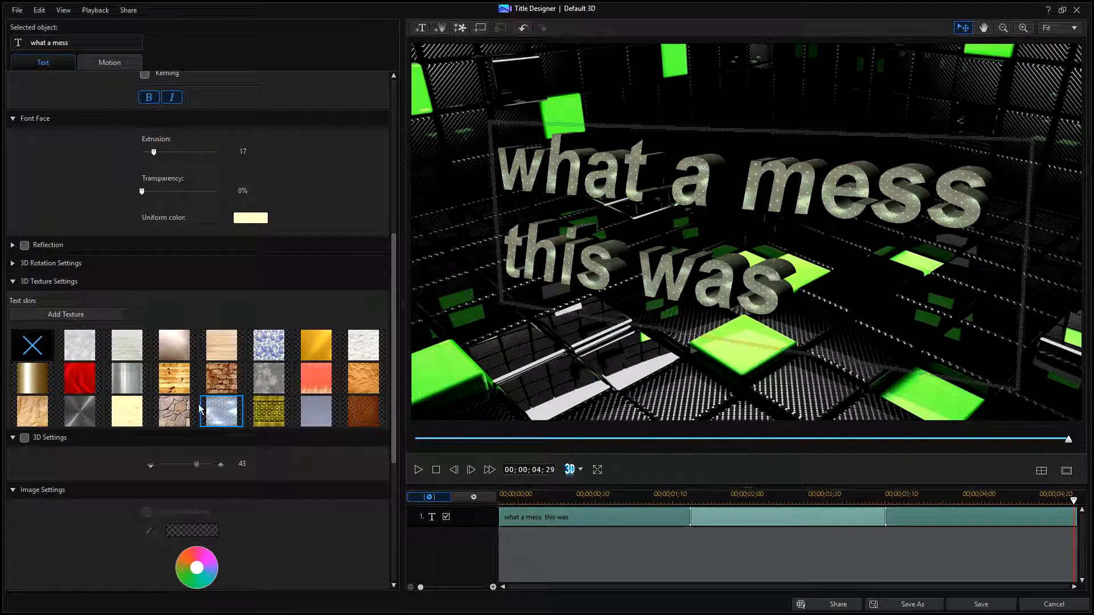
left_click(174, 378)
left_click(180, 344)
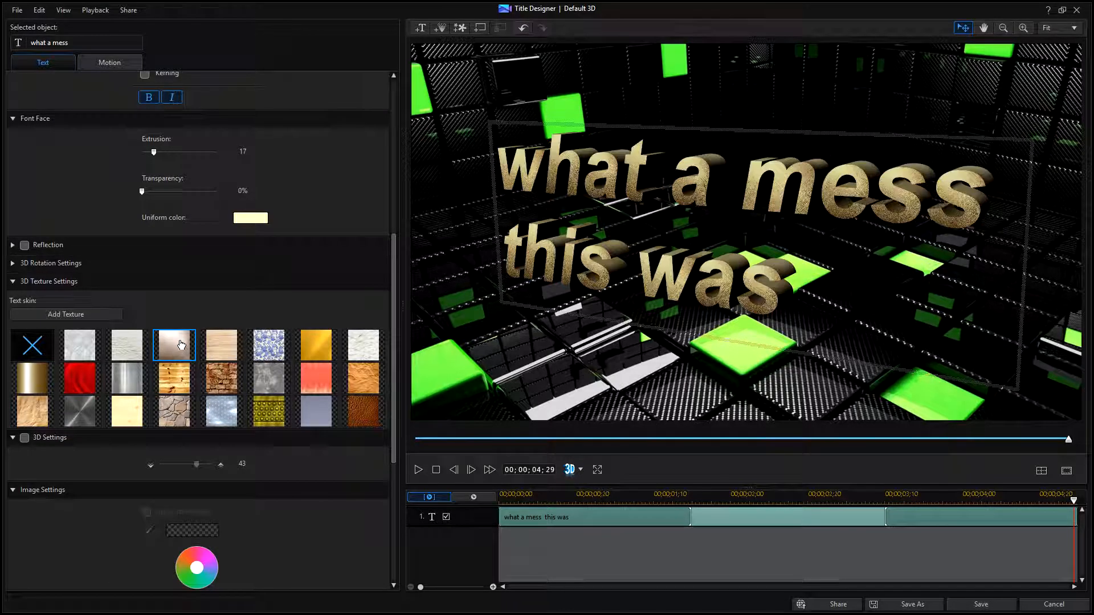
left_click(114, 384)
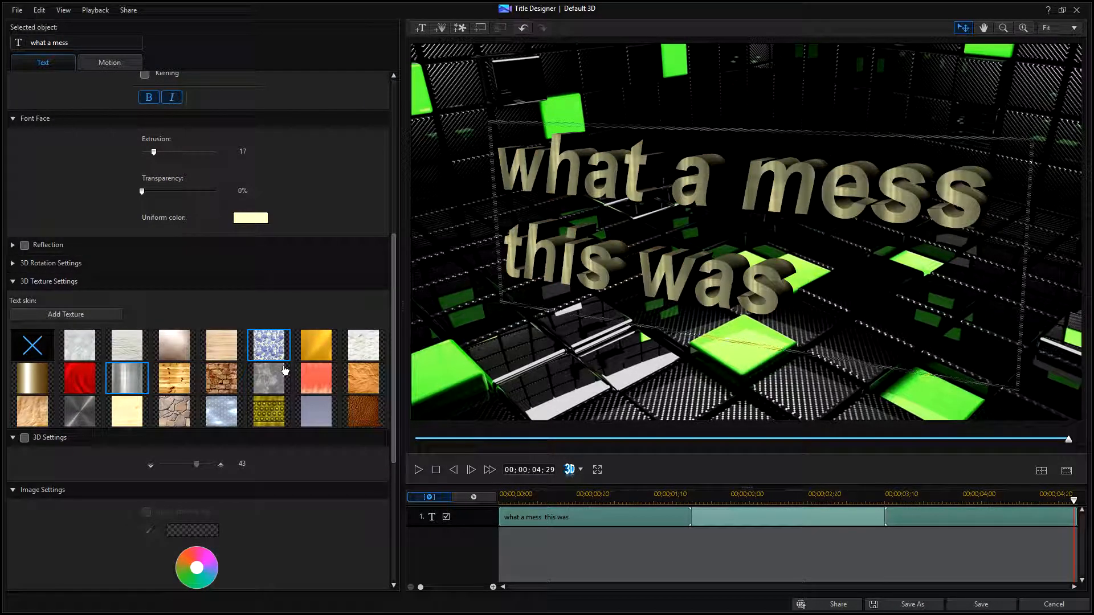
Step: Apply the rough white stone text skin to the title and save it back to the timeline
left_click(364, 346)
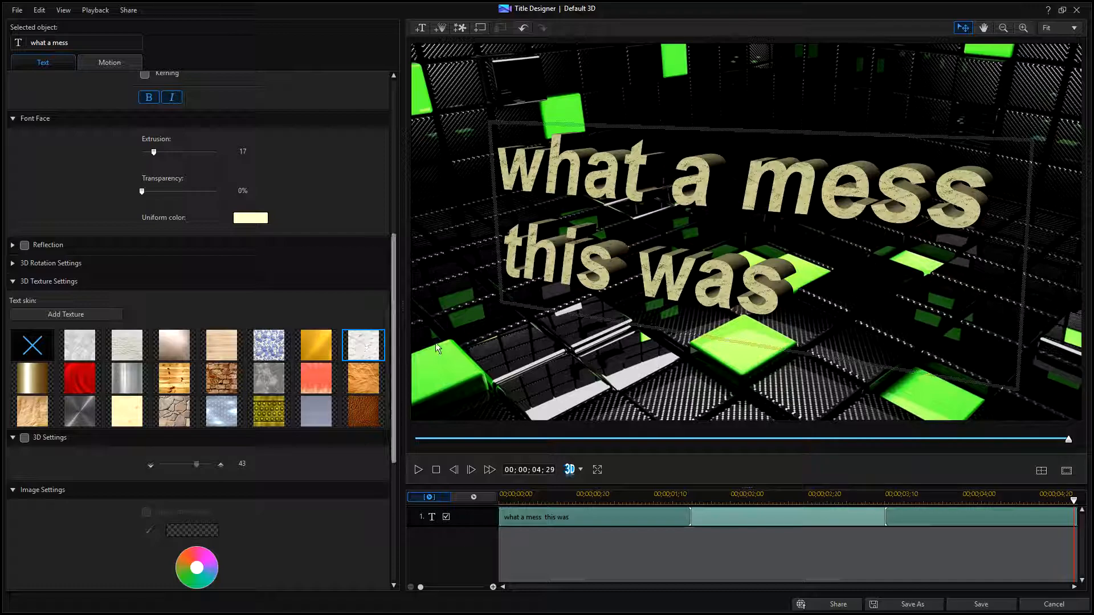
left_click(1004, 607)
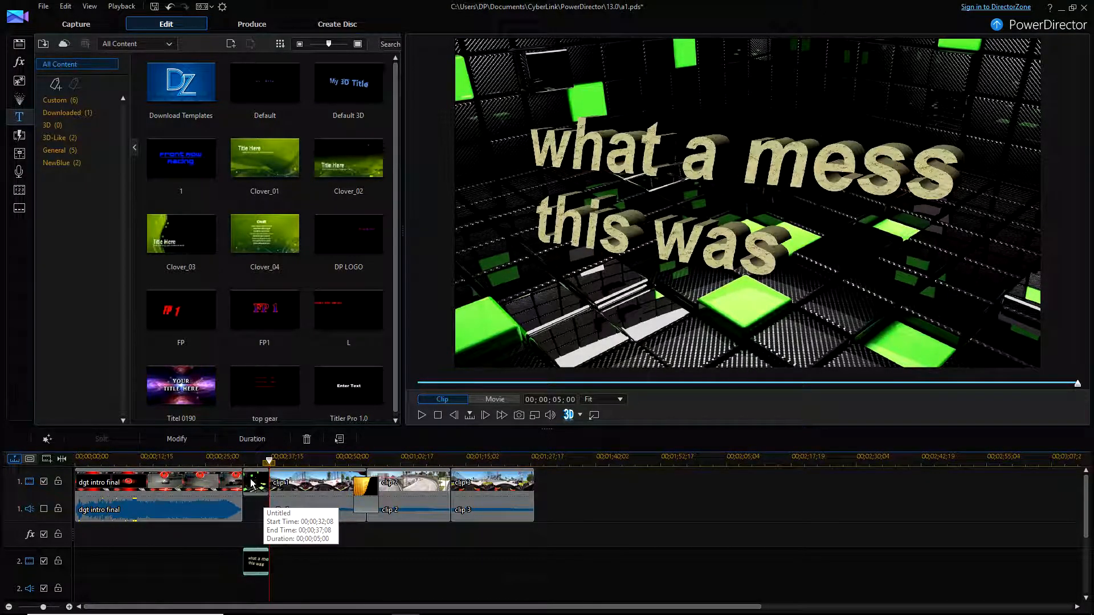
Step: Scrub back to 00;00;28;07 near the end of the intro and inspect the intro, Untitled image and title clips in turn
left_click_drag(269, 460, 223, 464)
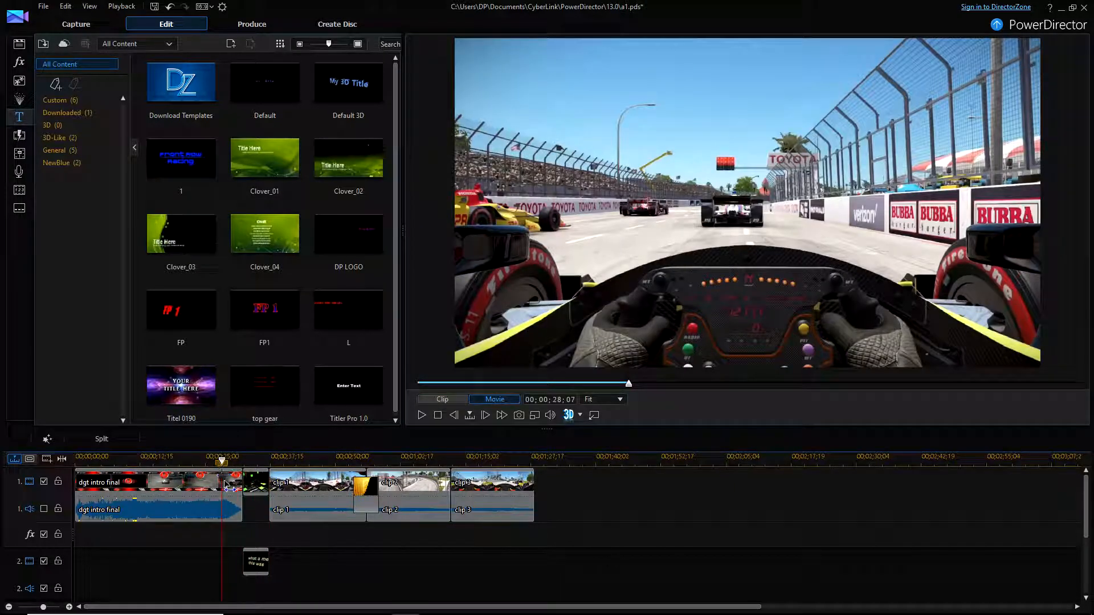
left_click(228, 486)
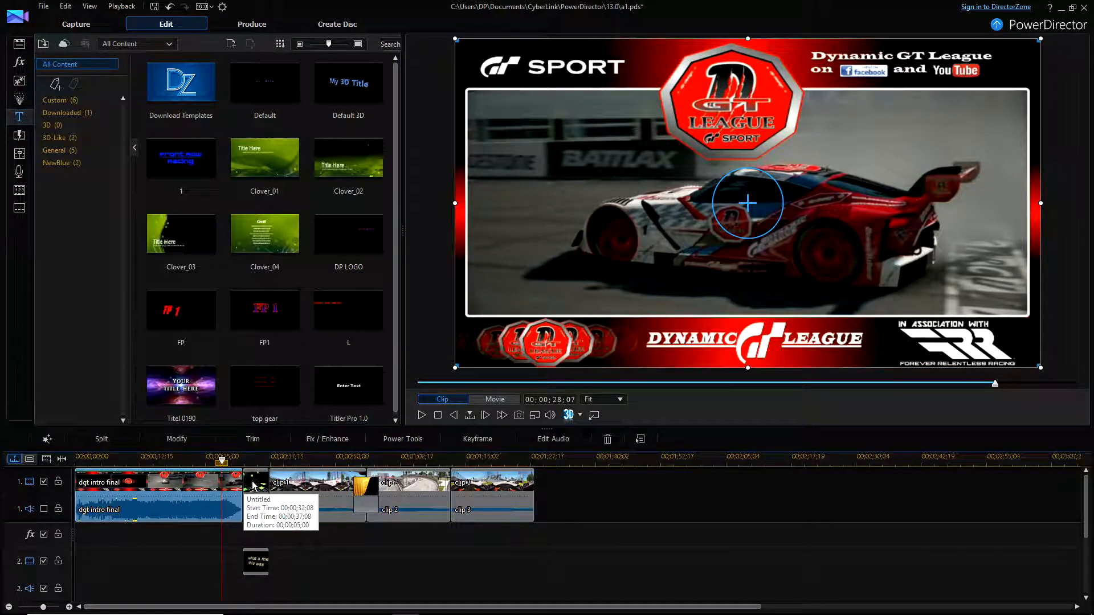
left_click(253, 485)
left_click(258, 566)
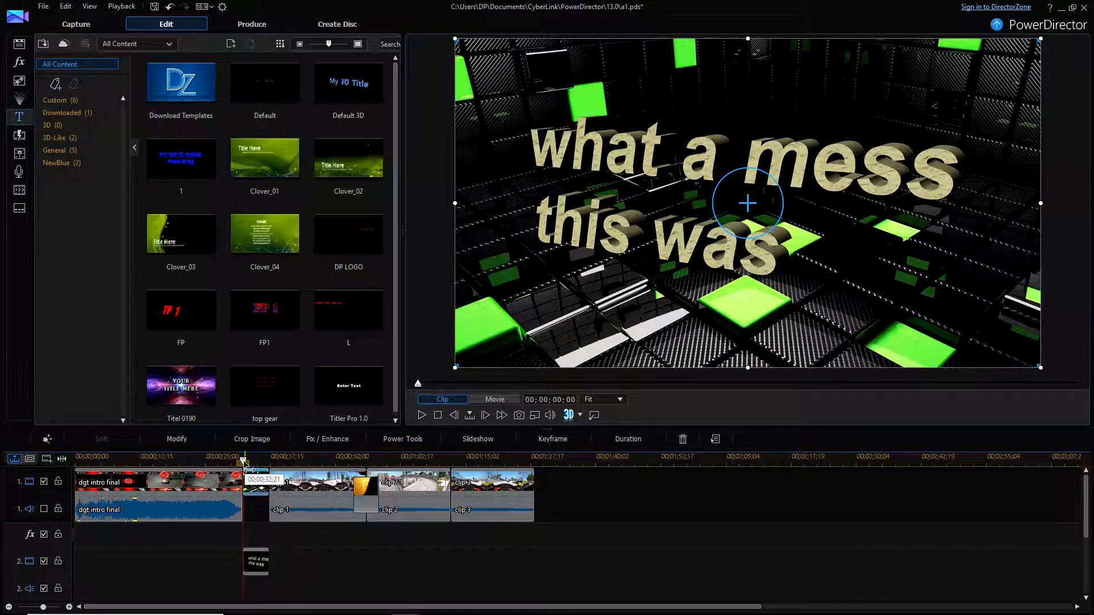
Step: Play back from 00;00;31;19 near the end of the intro through the title section, pausing just inside clip 1
left_click_drag(243, 460, 240, 461)
left_click(234, 481)
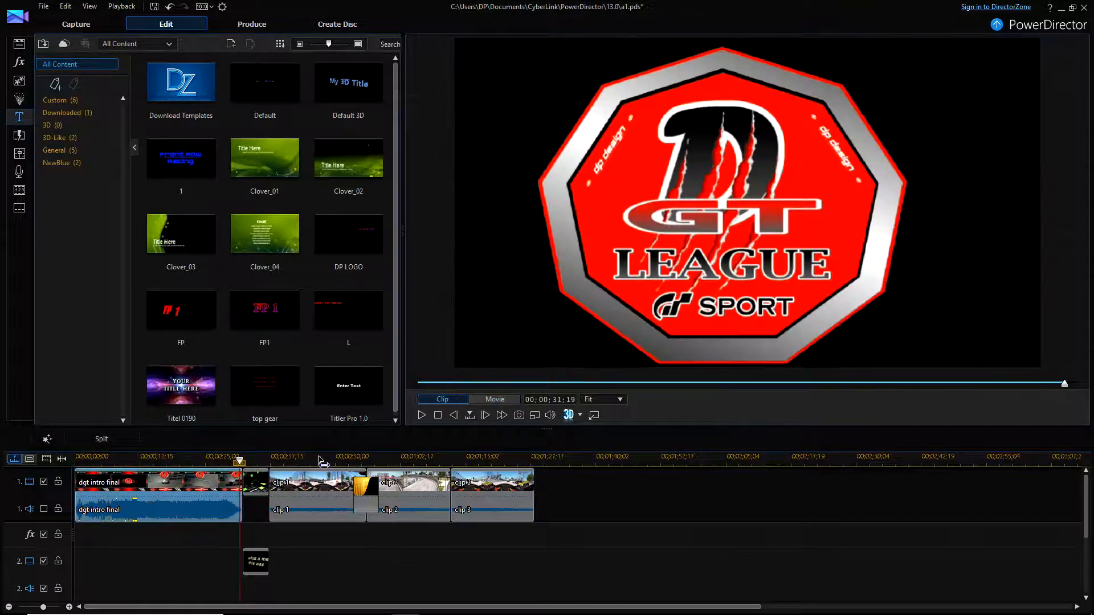
left_click(421, 414)
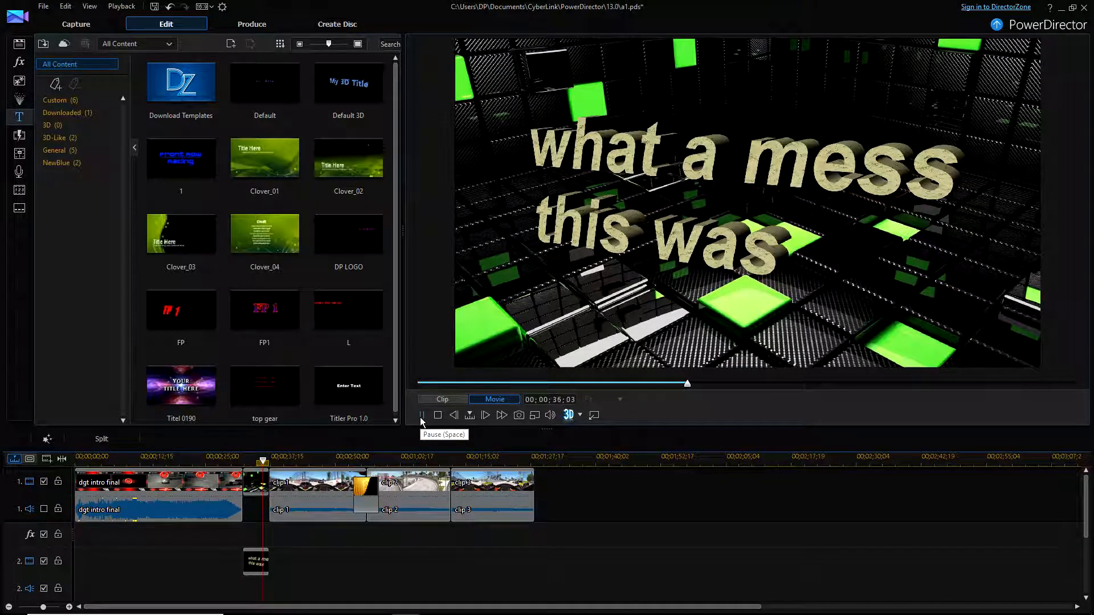
left_click(422, 415)
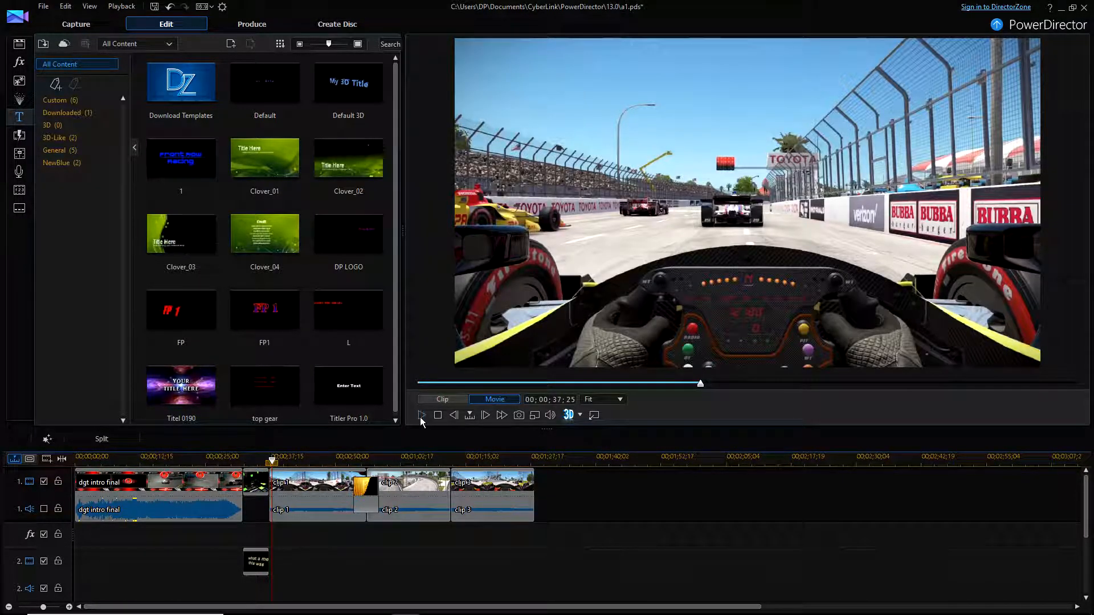
Step: Reopen the "what a mess this was" title for editing, try the 3D Flocking II starting effect and apply the 3D Wipe starting effect instead
left_click(262, 561)
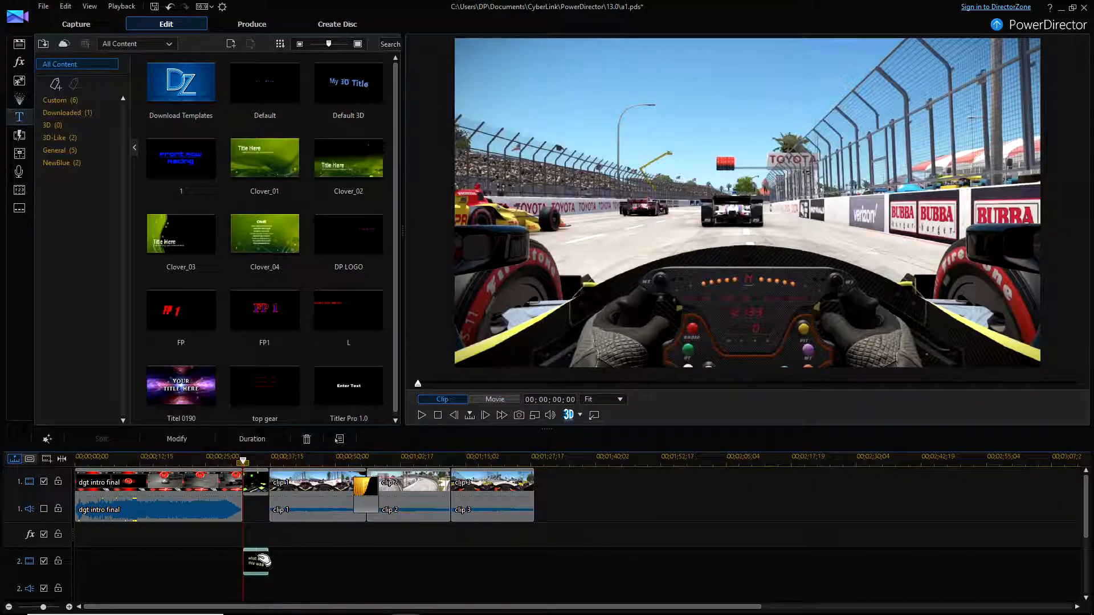
right_click(263, 564)
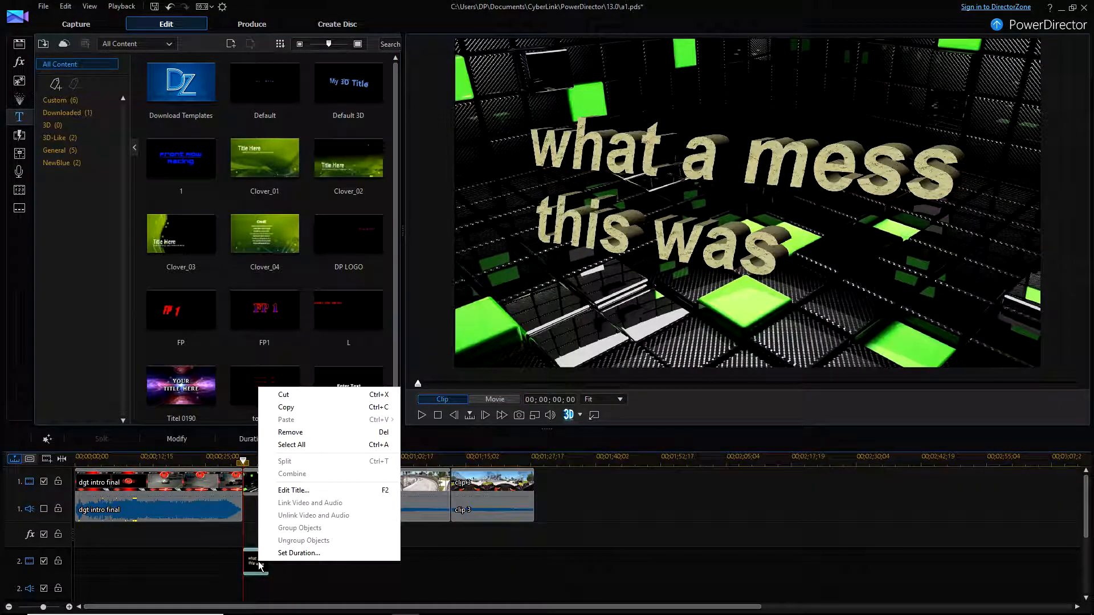
left_click(322, 490)
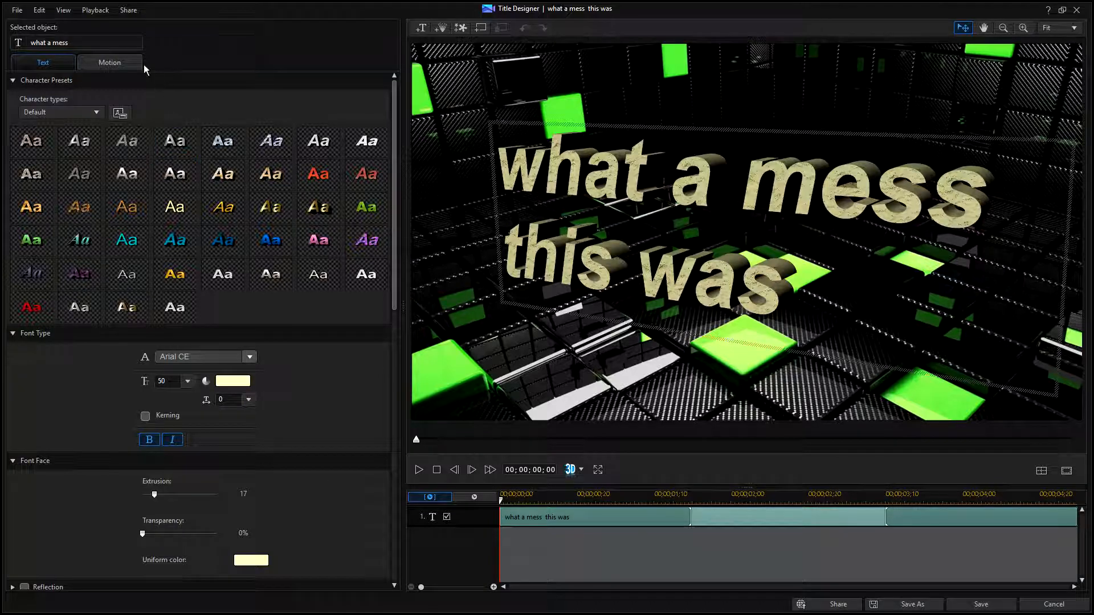
left_click(120, 64)
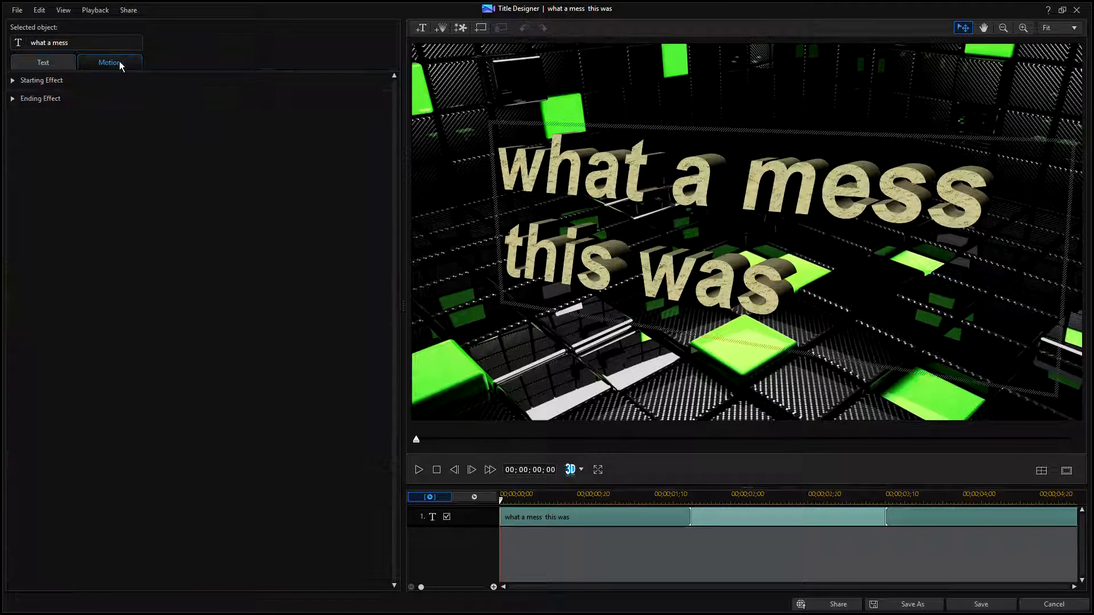
left_click(13, 82)
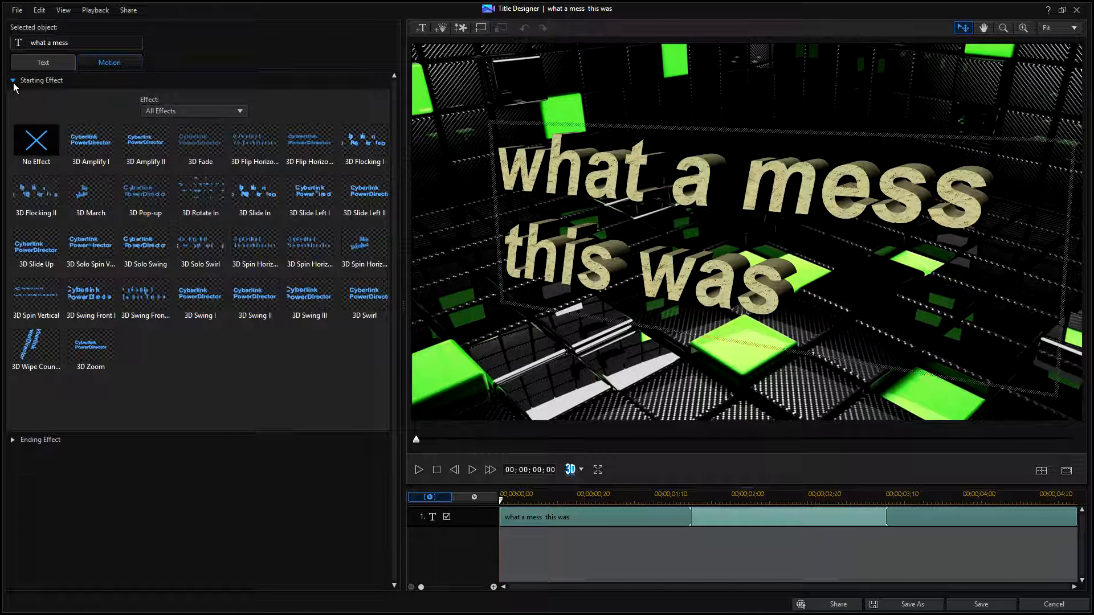
left_click(41, 190)
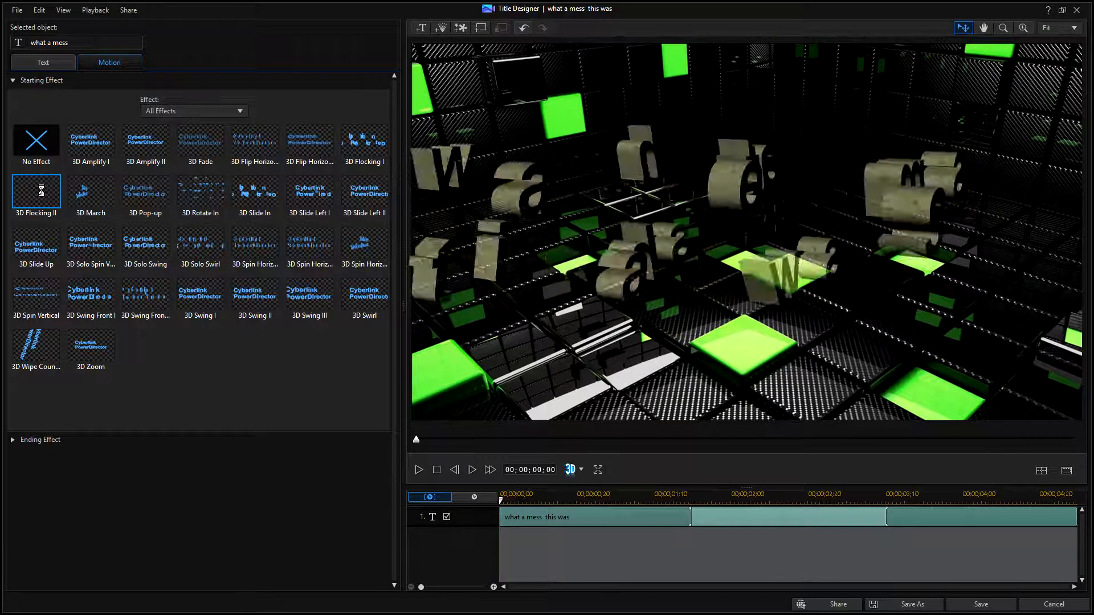
left_click(36, 345)
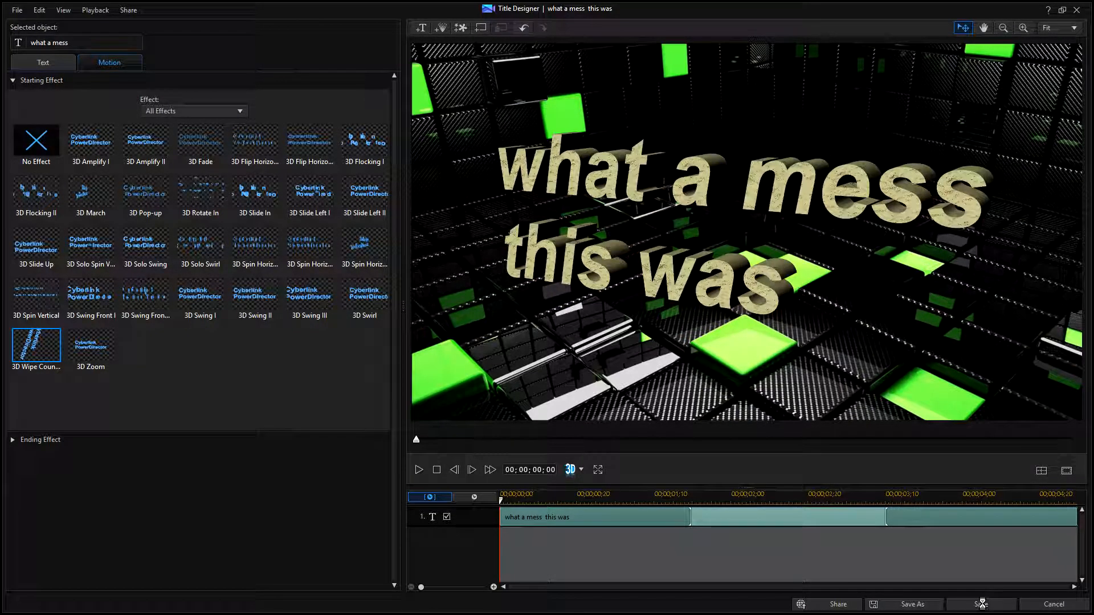
Step: Set the title's ending effect to 3D Slide Left II, save it to the timeline and play back the title section
left_click(12, 81)
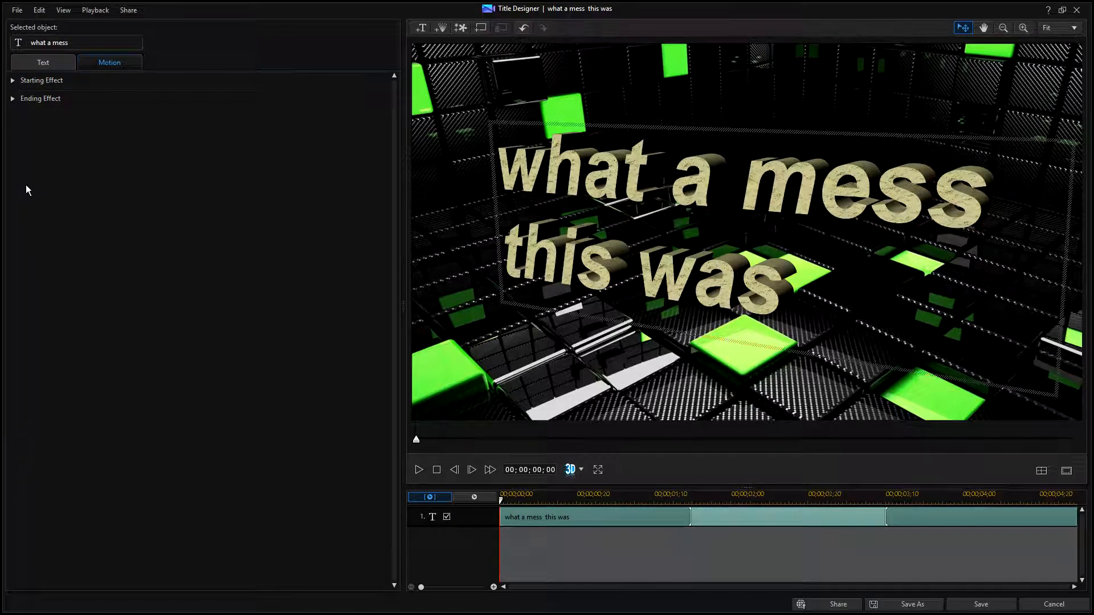
left_click(13, 99)
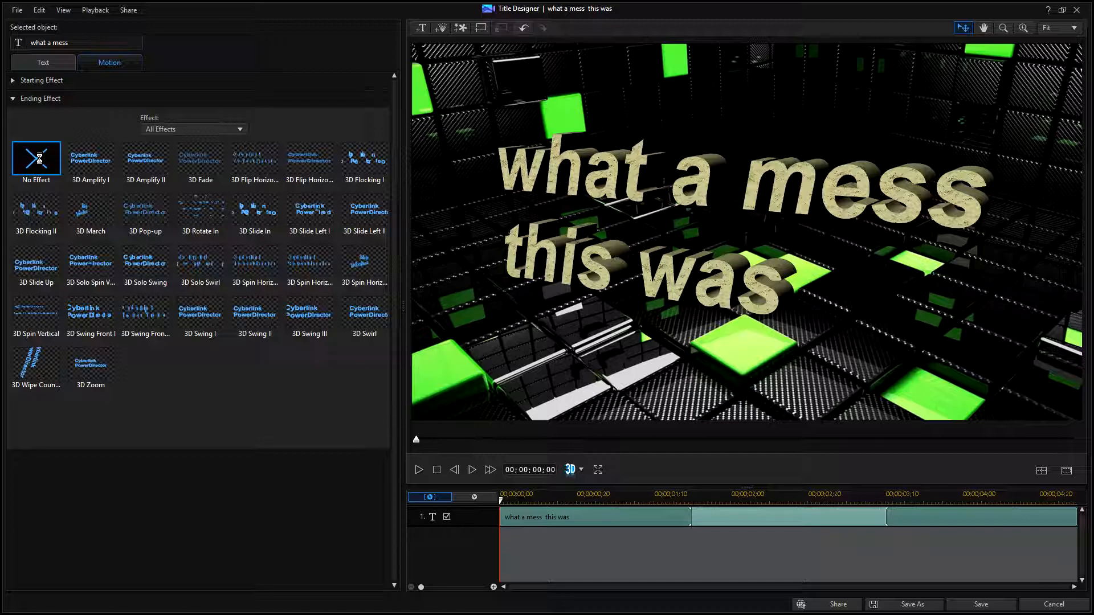
left_click(368, 218)
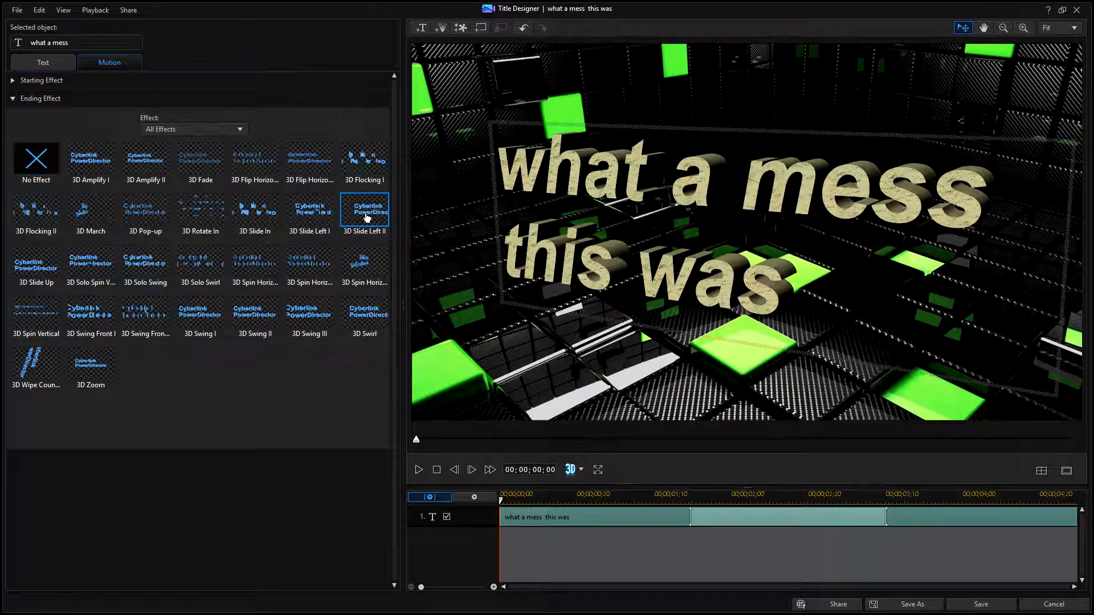
left_click(975, 605)
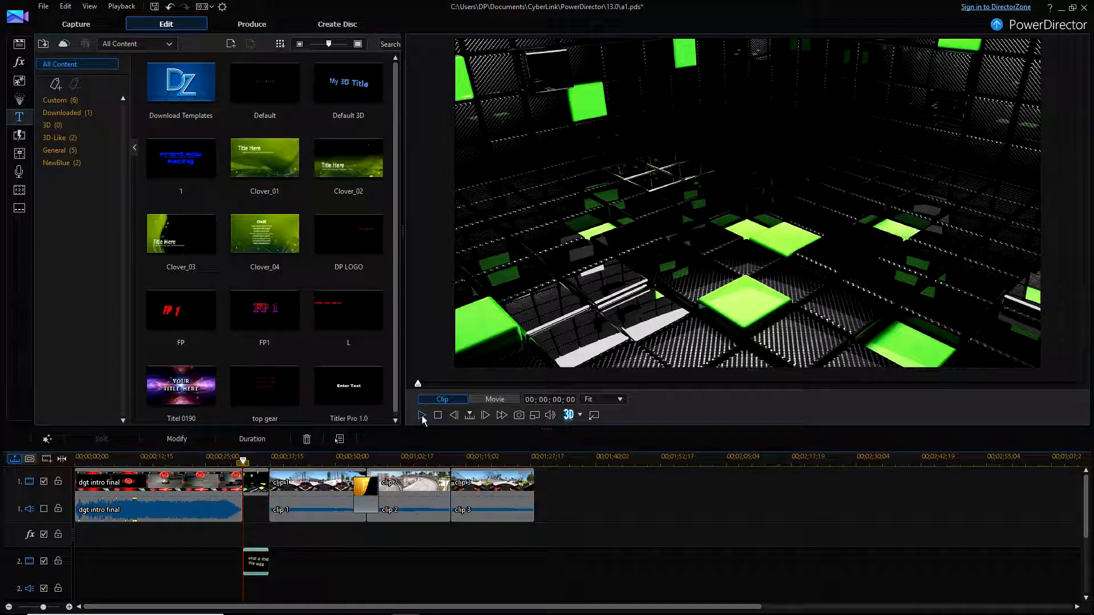
left_click(422, 419)
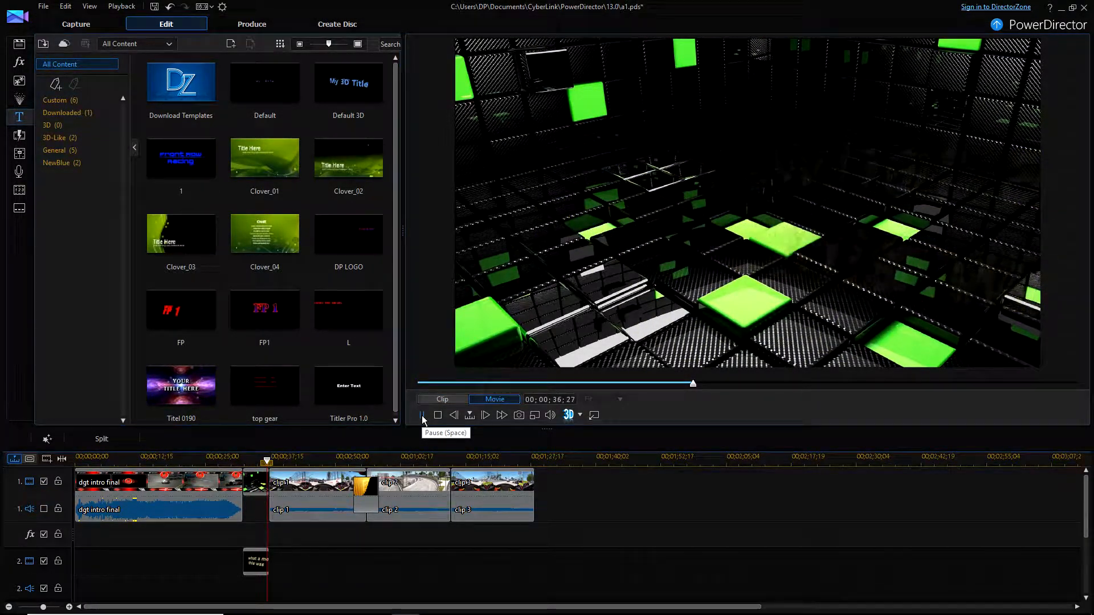
left_click(422, 415)
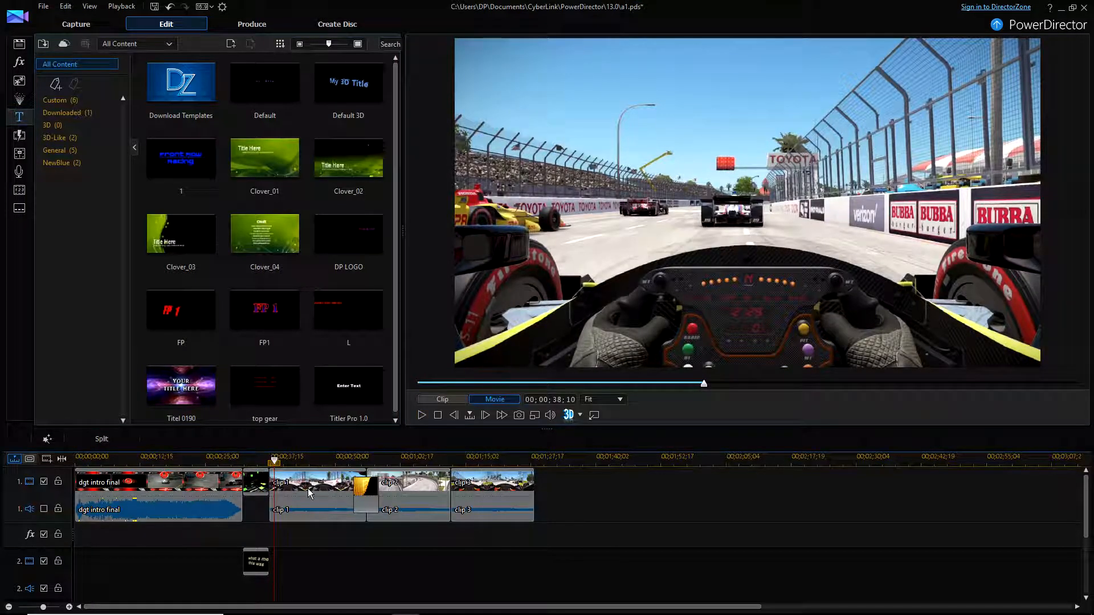
Step: Enable fade-in and fade-out on the Untitled background image, save it and play back the title section
left_click(259, 484)
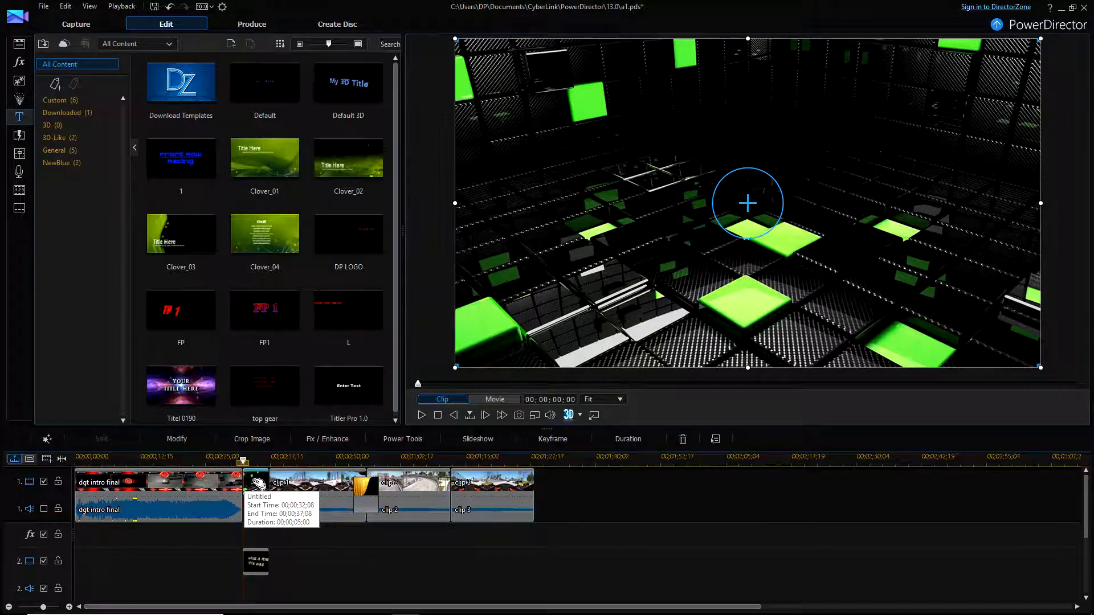
left_click(541, 441)
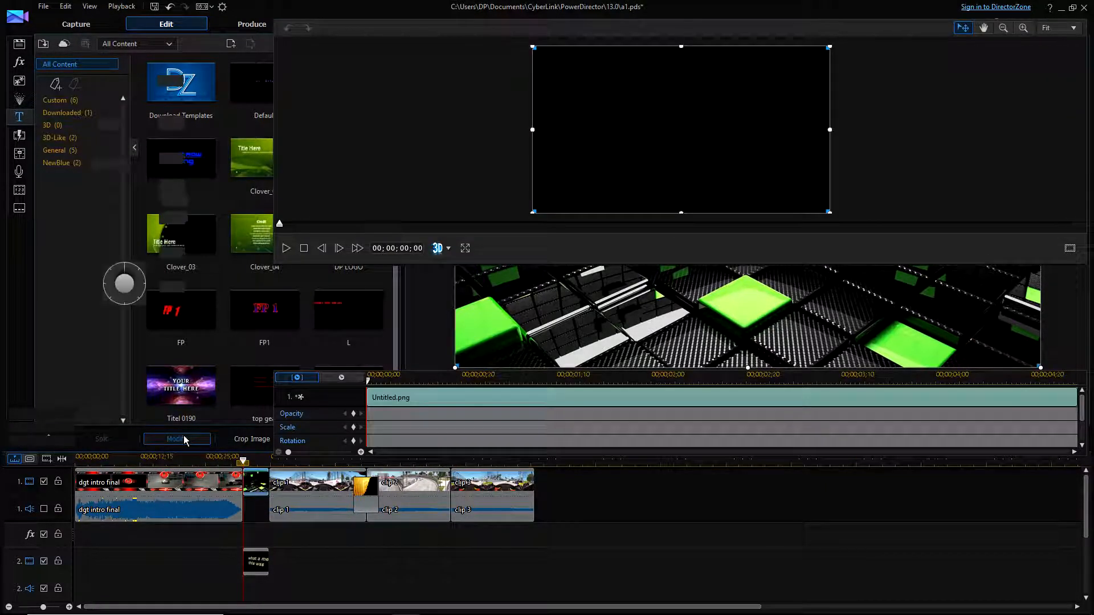
left_click(183, 439)
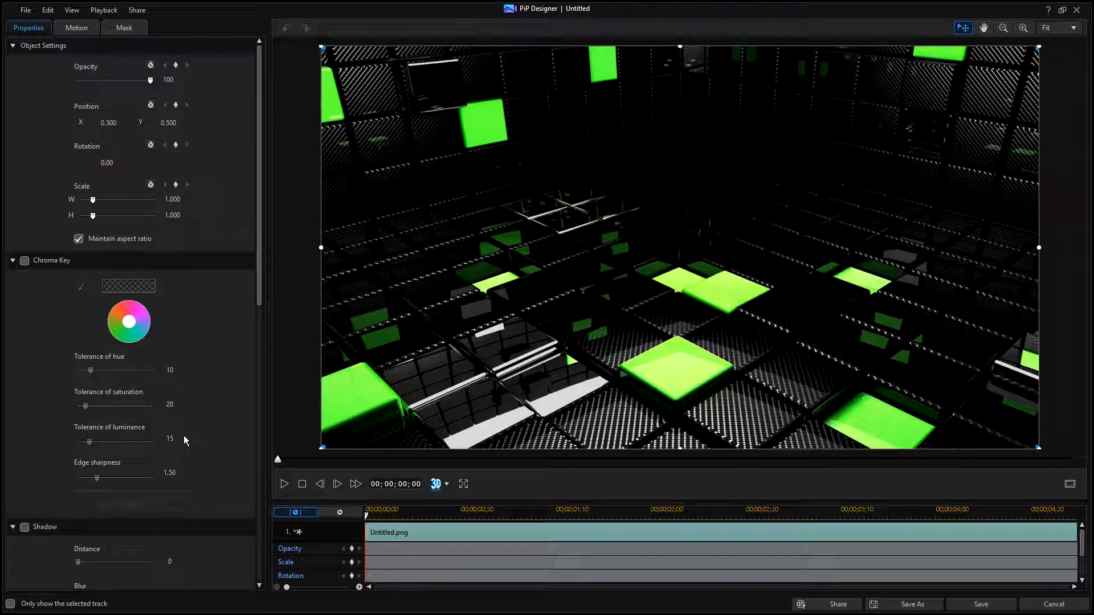
left_click_drag(256, 231, 263, 513)
left_click(24, 561)
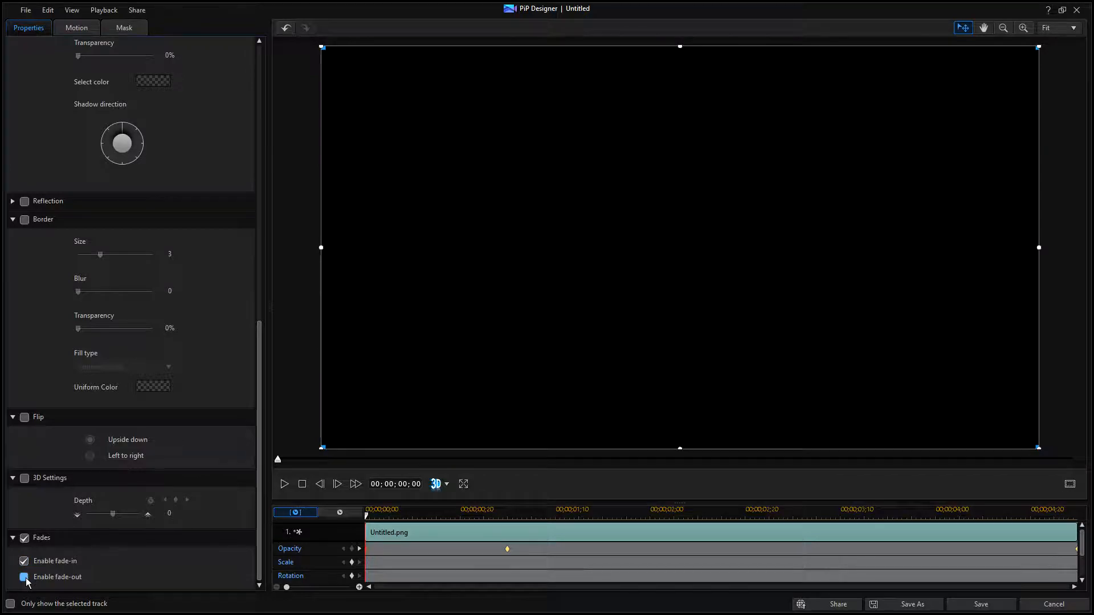
left_click(975, 605)
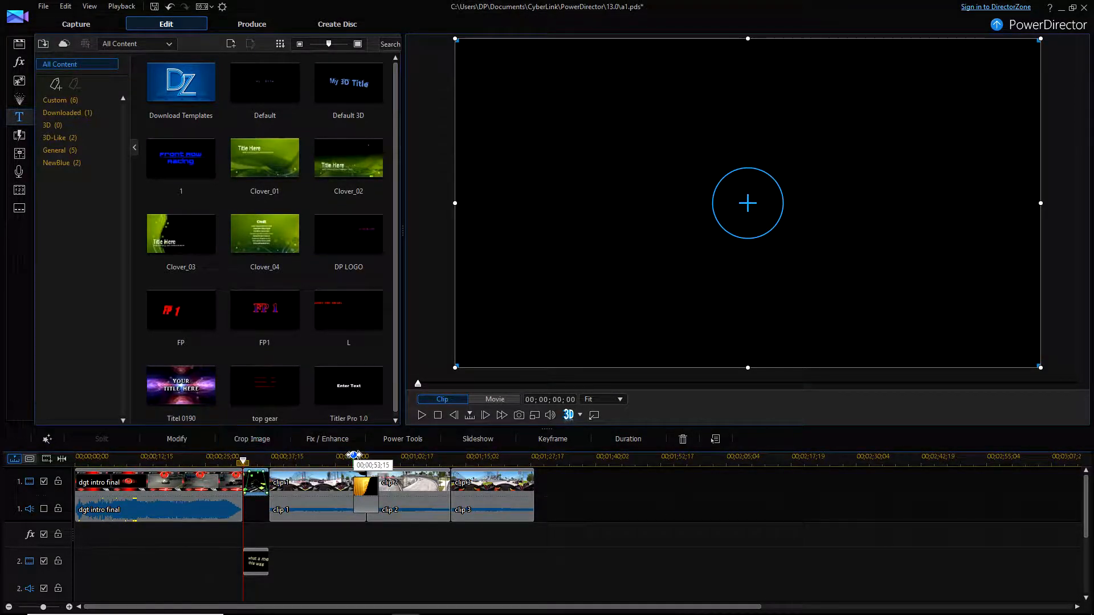
left_click(422, 416)
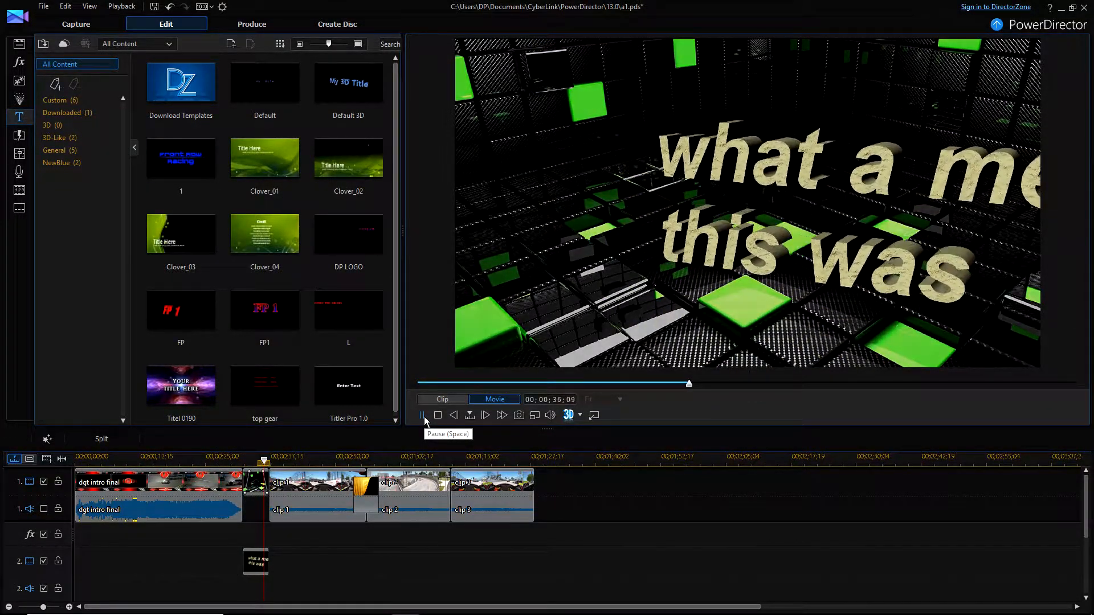
left_click(423, 416)
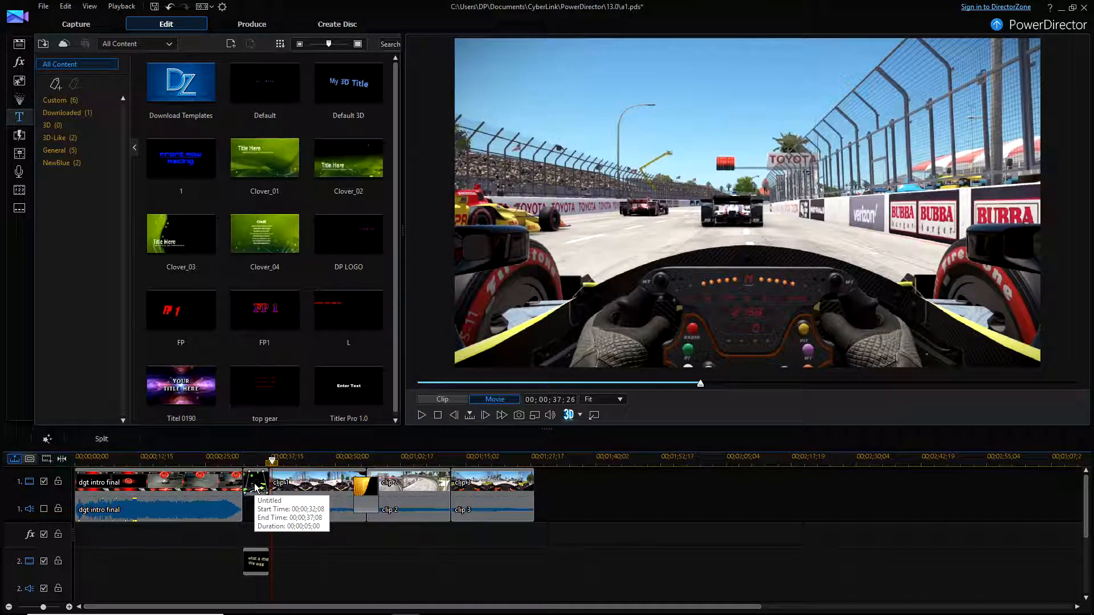
Step: Undo and redo the Untitled image's fades, and replay the section from the image's start into clip 1
left_click(170, 9)
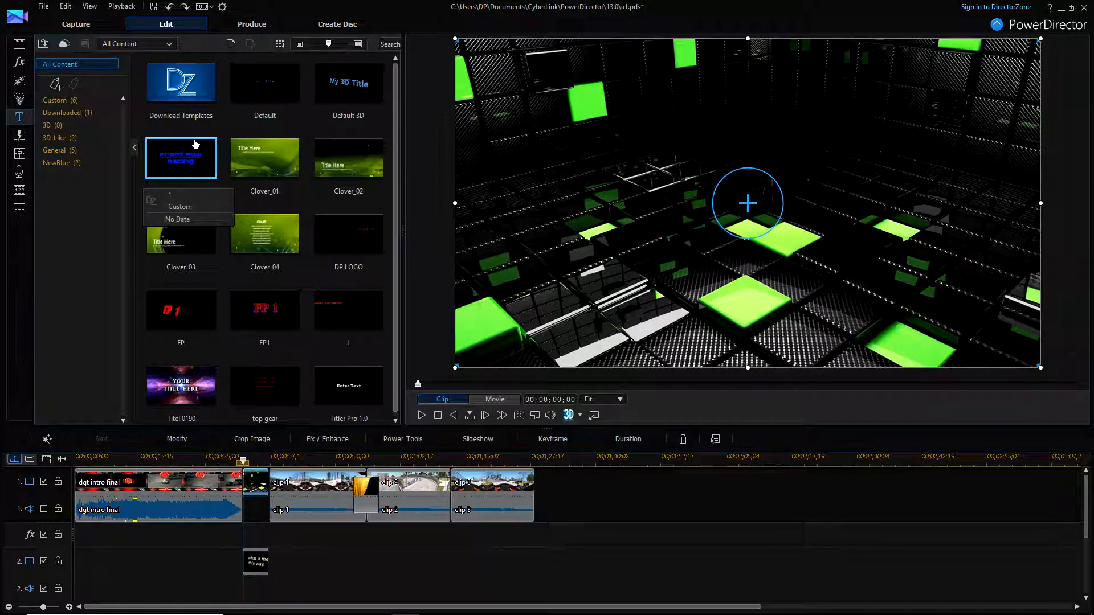
left_click(187, 8)
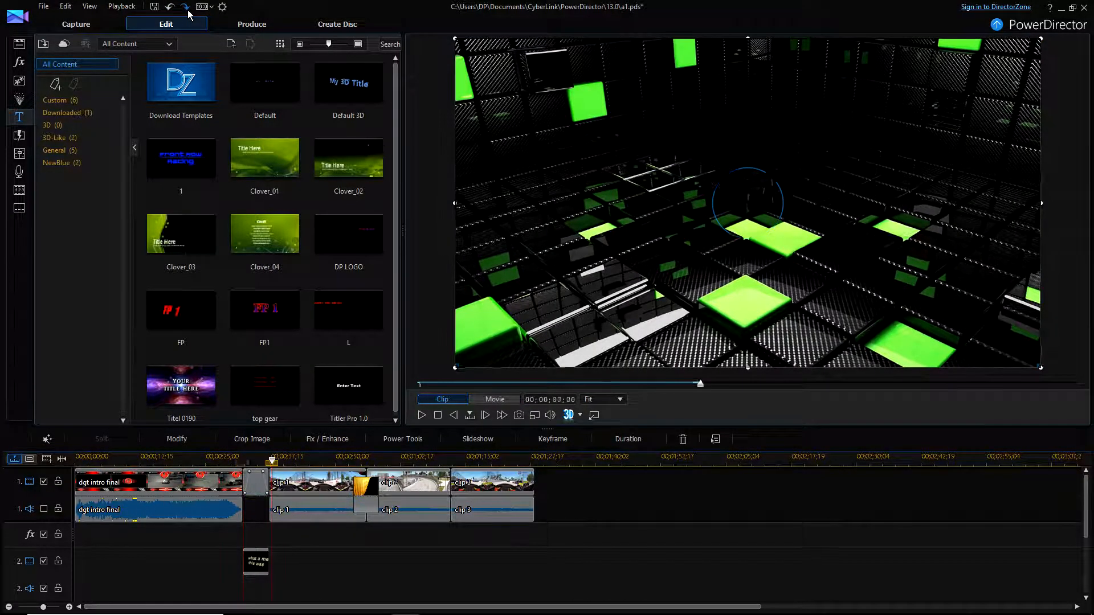
left_click(251, 476)
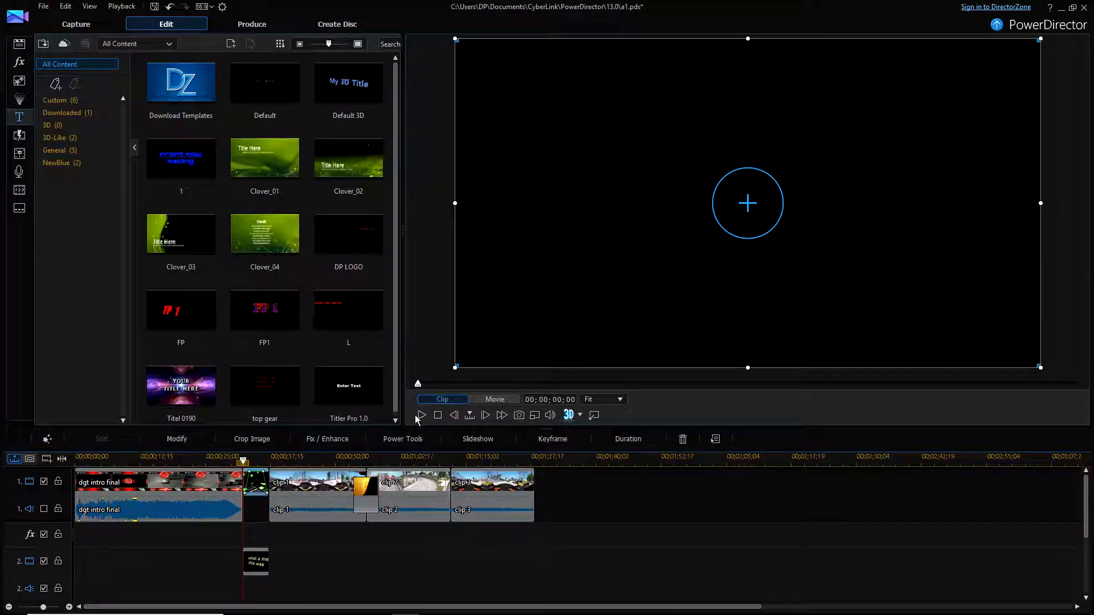
left_click(421, 418)
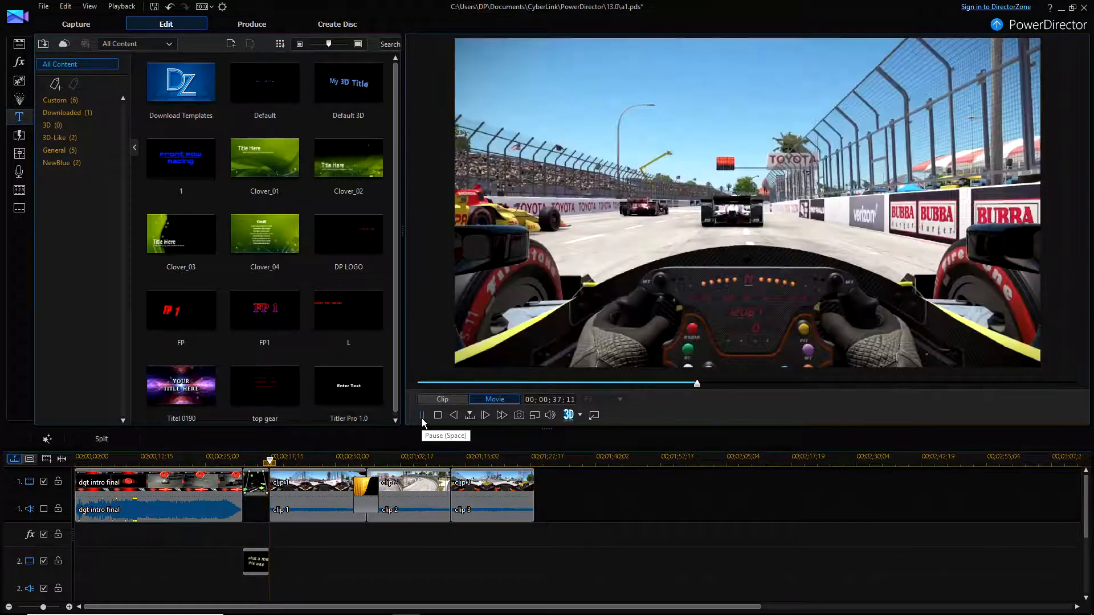
left_click(421, 415)
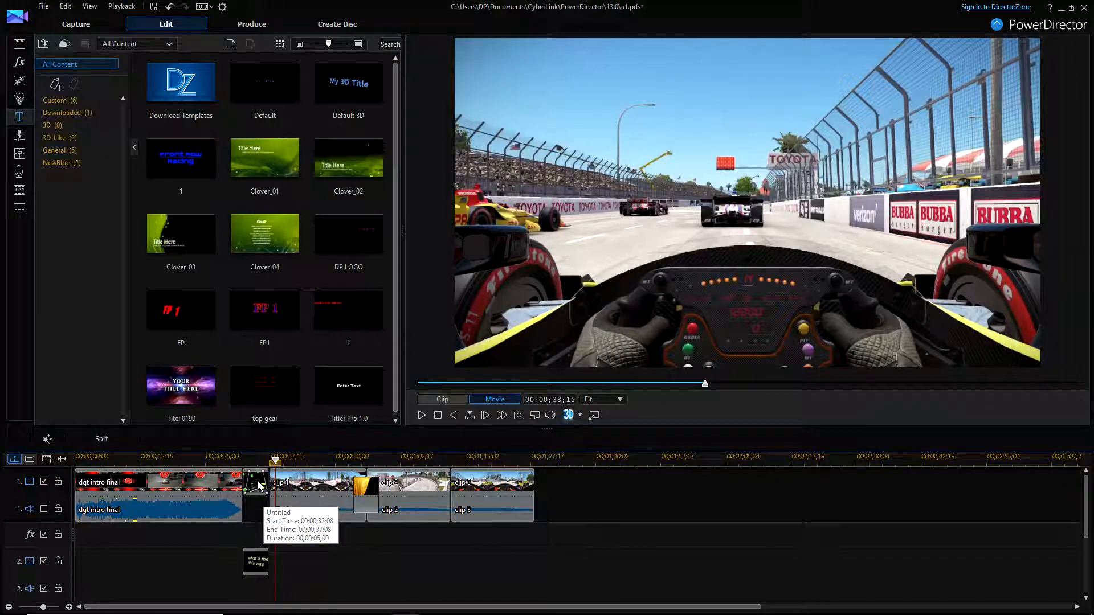
Step: Play from the start of the title clip and pause at 00;00;34;06 while the whole title shows
left_click(255, 571)
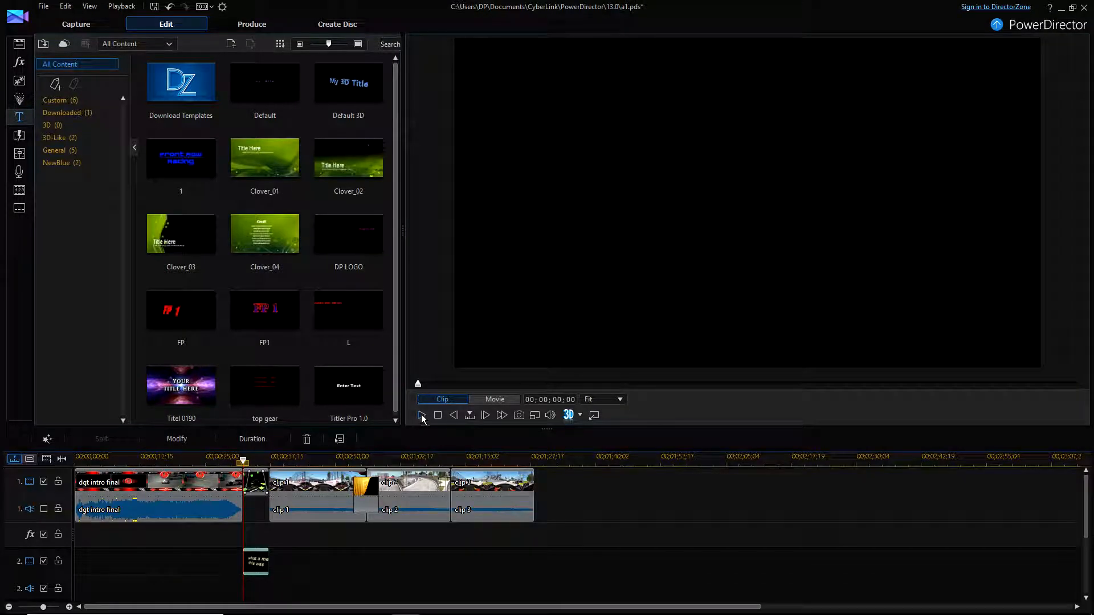
left_click(422, 415)
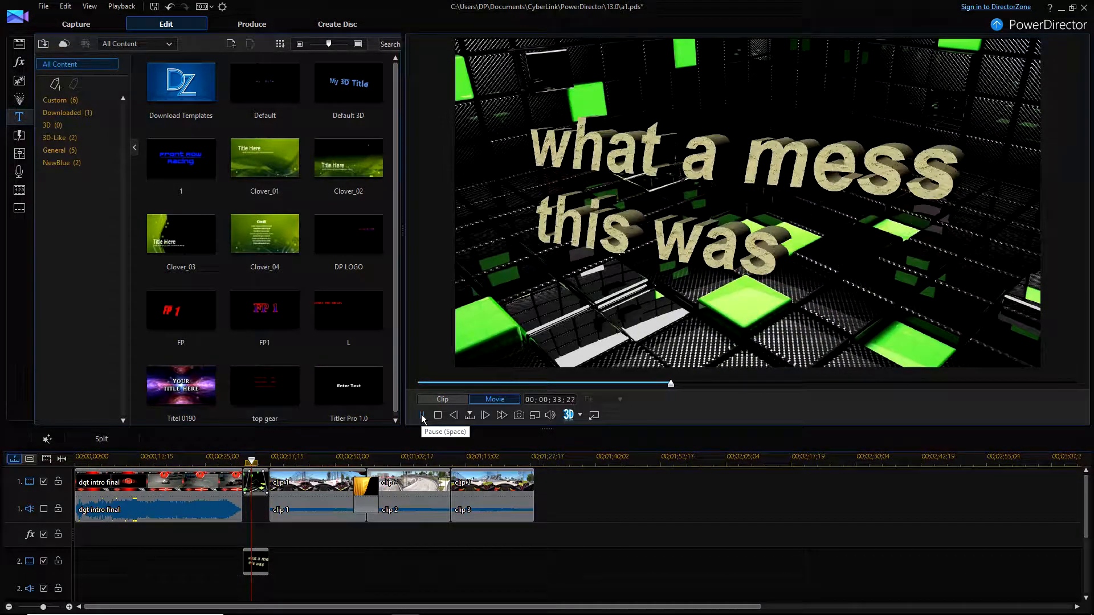
left_click(422, 415)
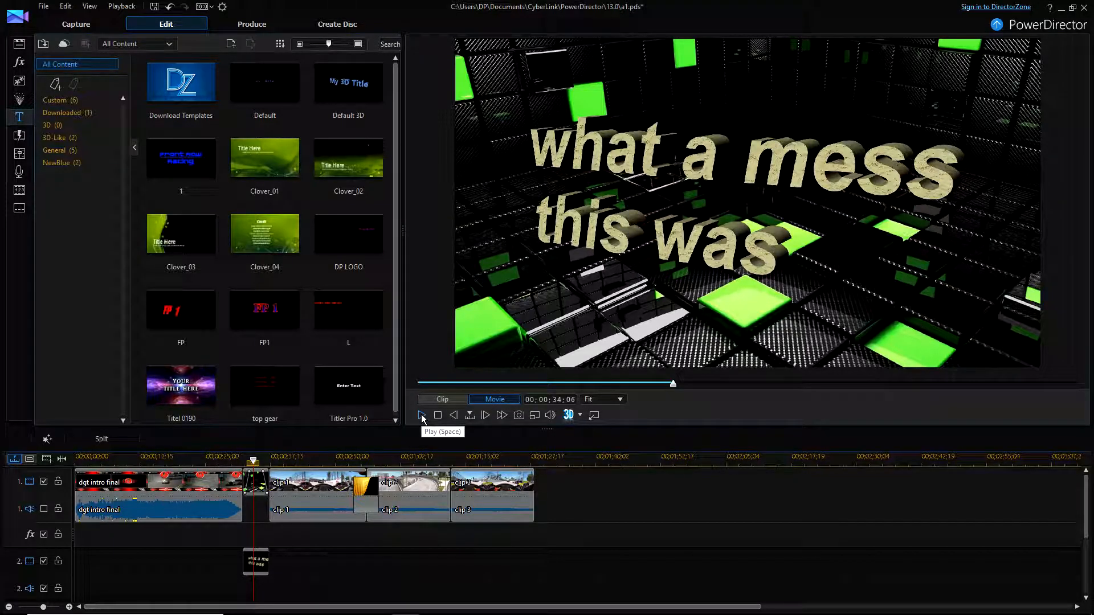
Step: Adjust the opacity fade line on the Untitled image in the timeline and replay the section from its start
left_click(256, 477)
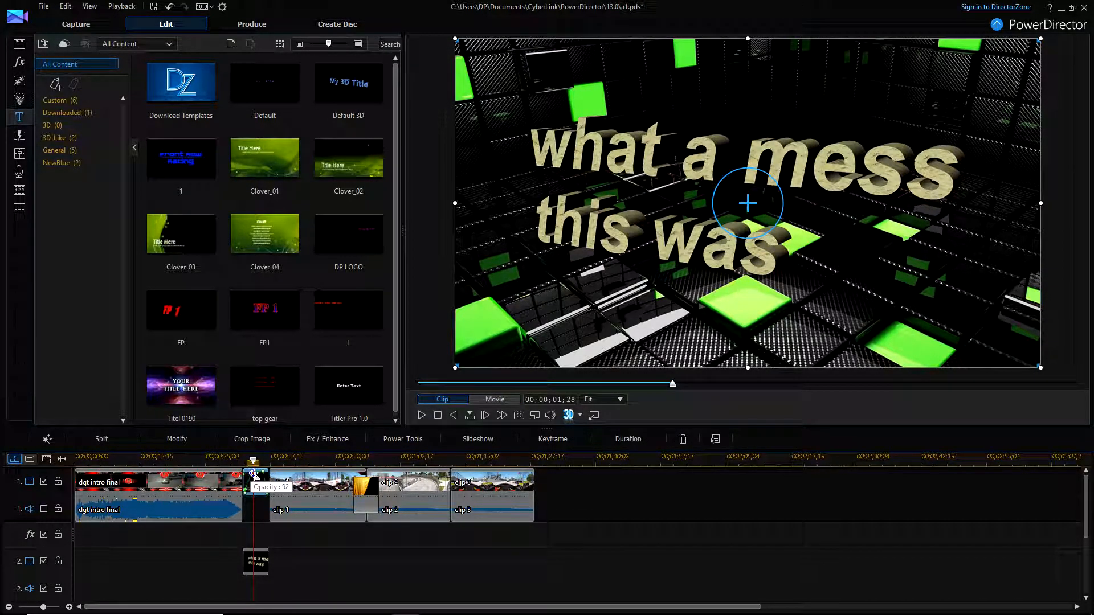
left_click_drag(254, 473, 263, 473)
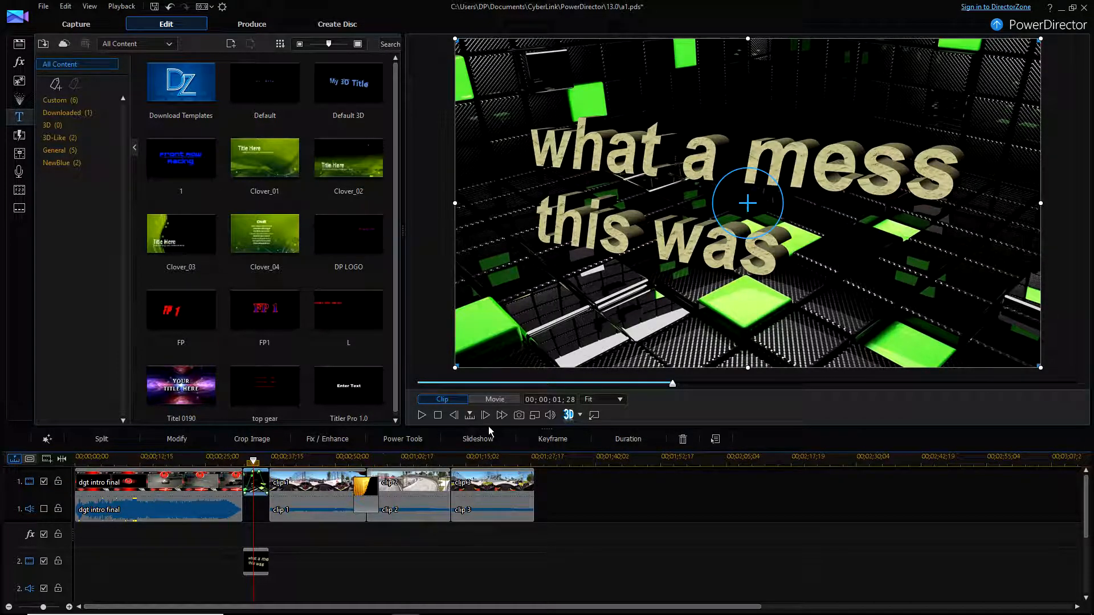
left_click_drag(672, 384, 416, 403)
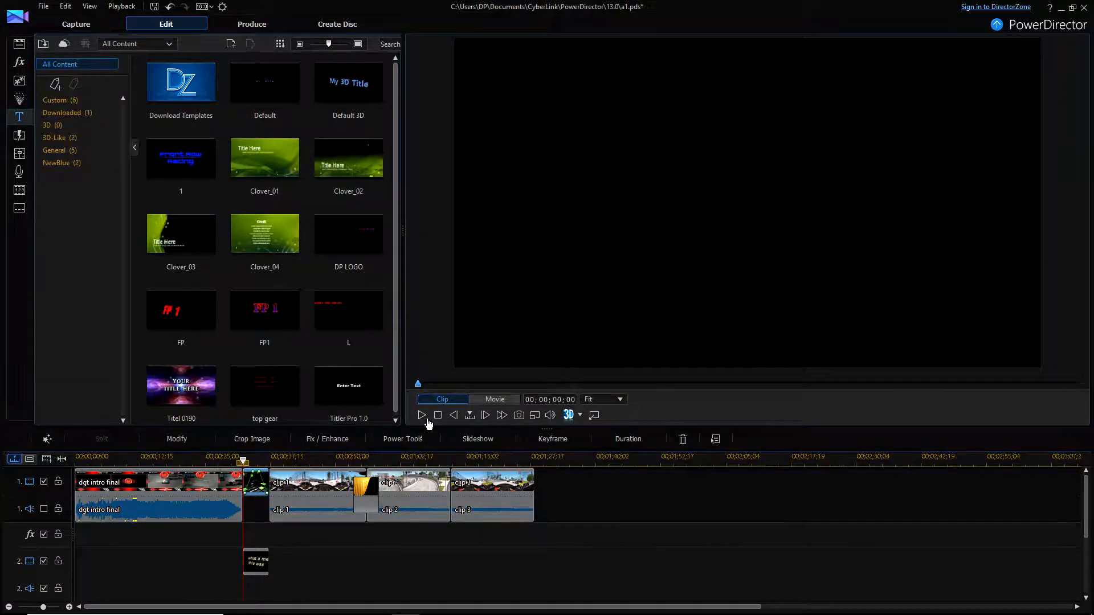
left_click(422, 414)
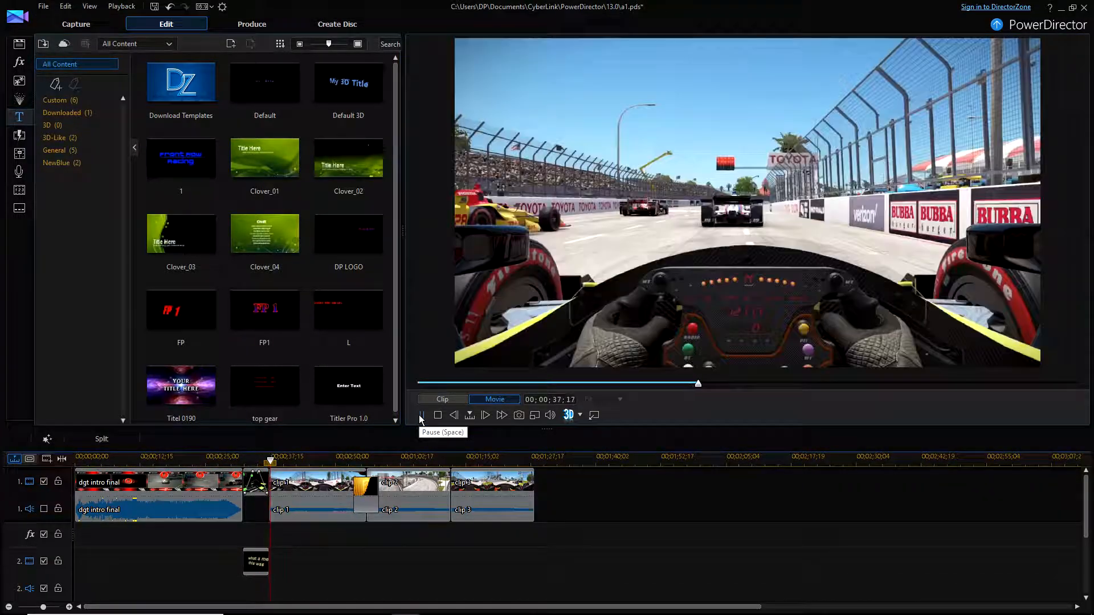
Step: Pause playback and take a snapshot of the movie frame at 00;00;34;24, where the whole title shows over the background
left_click(422, 414)
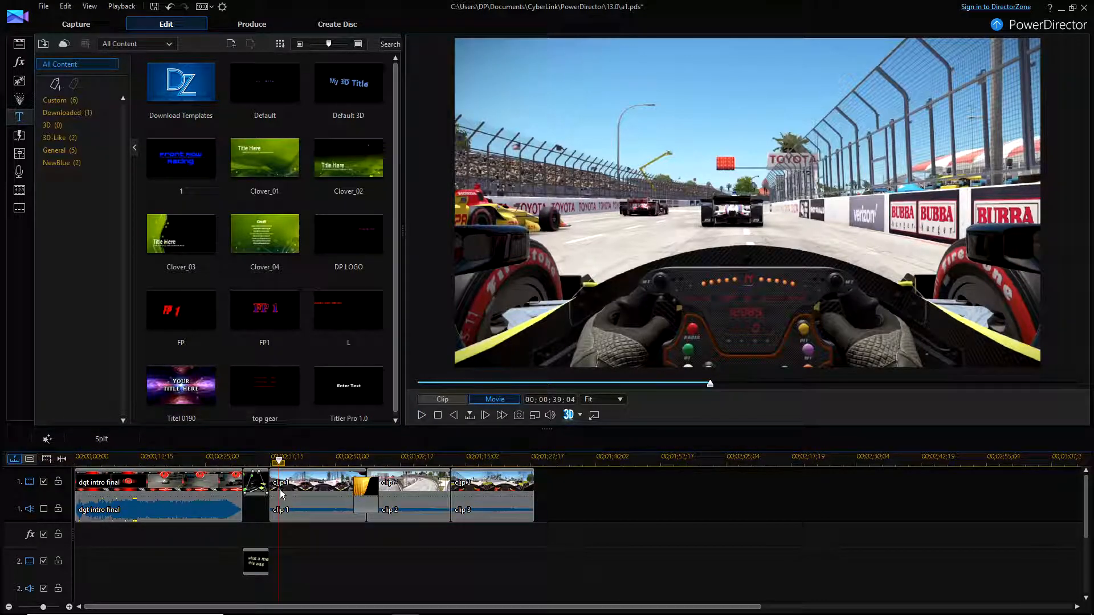
left_click_drag(279, 460, 254, 465)
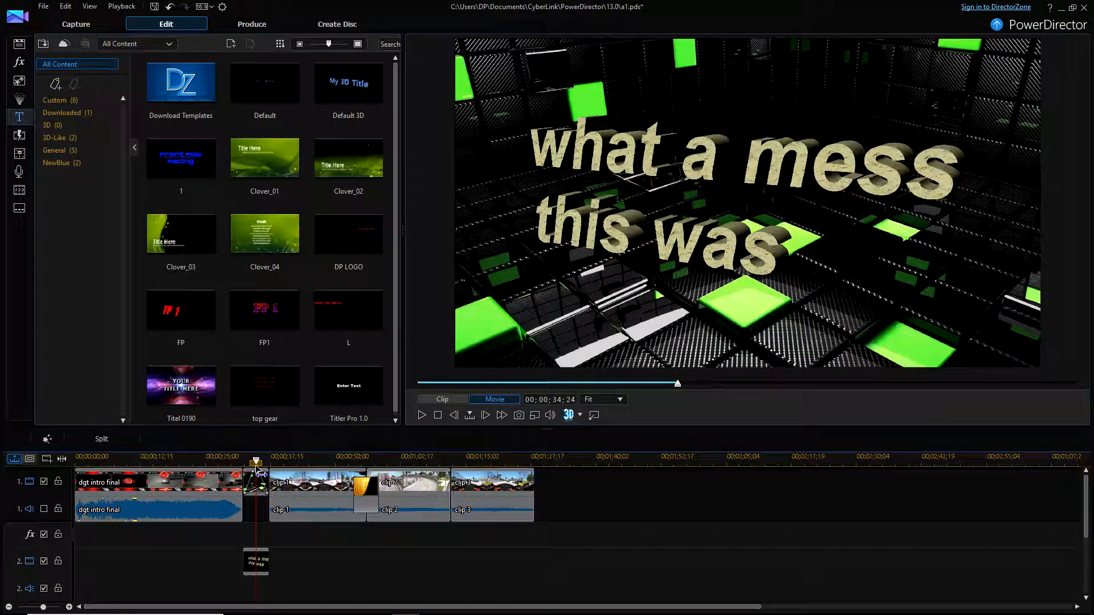
left_click(518, 416)
left_click(529, 353)
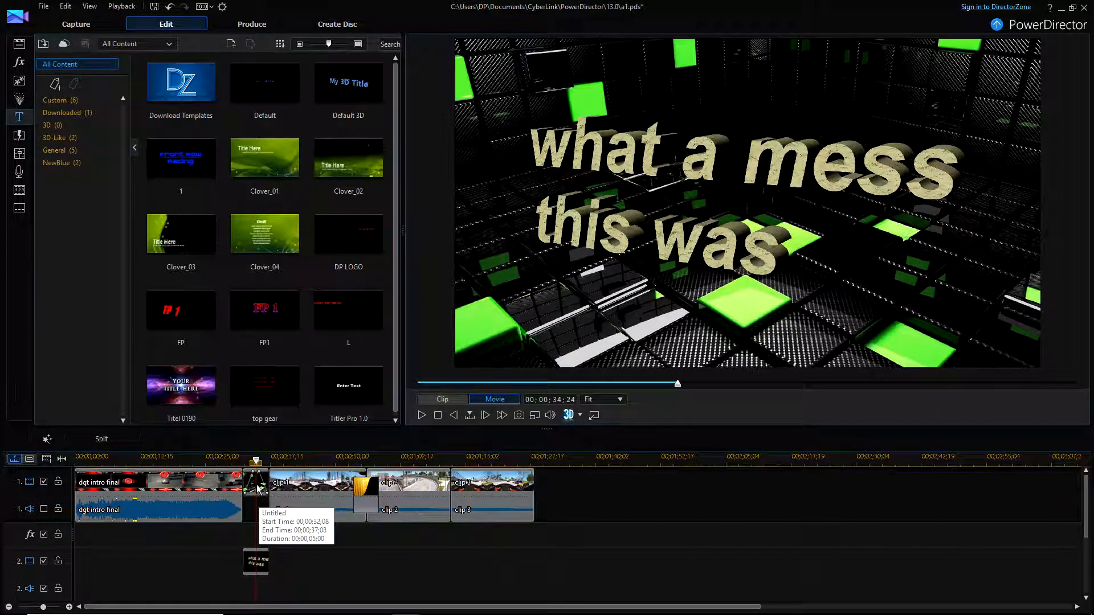
Step: Replace the Untitled image on track 1 with SnapShot(79).jpg and remove the title clip from track 2
left_click(19, 44)
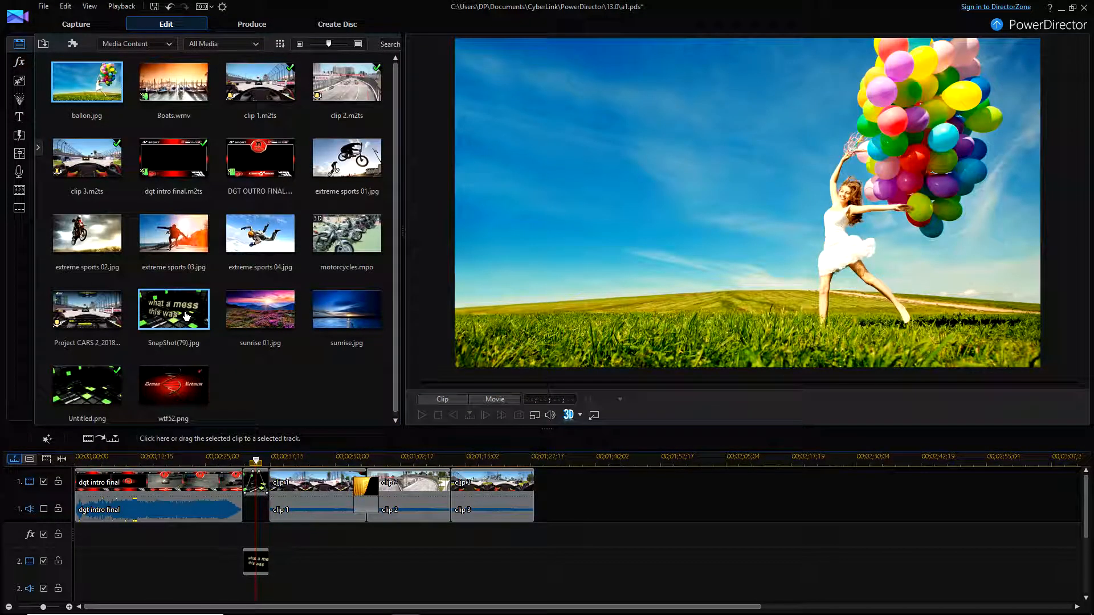
left_click_drag(185, 317, 258, 499)
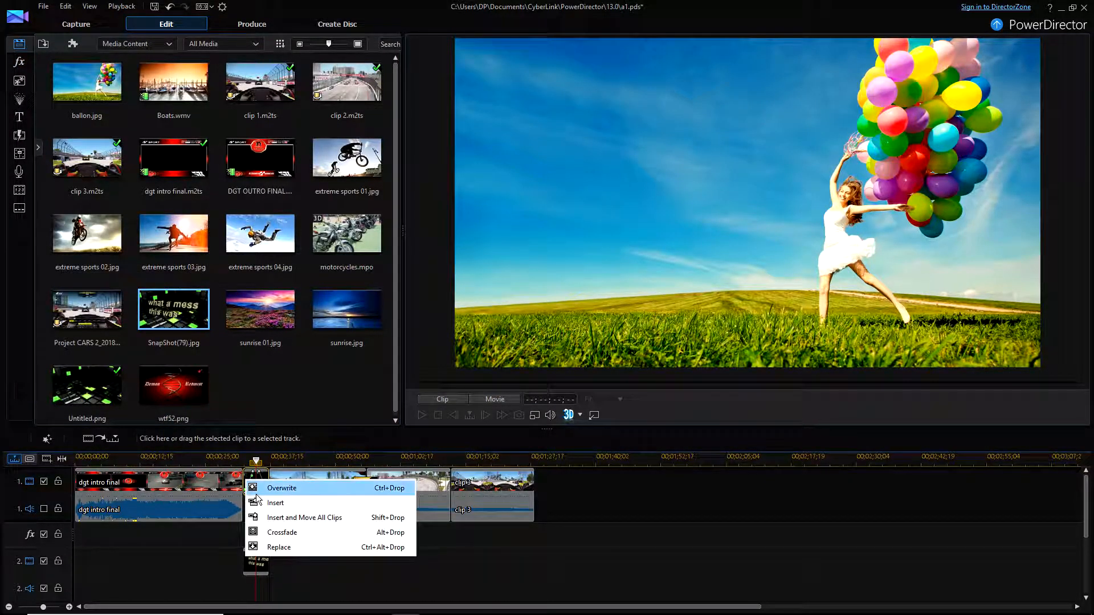
left_click(259, 547)
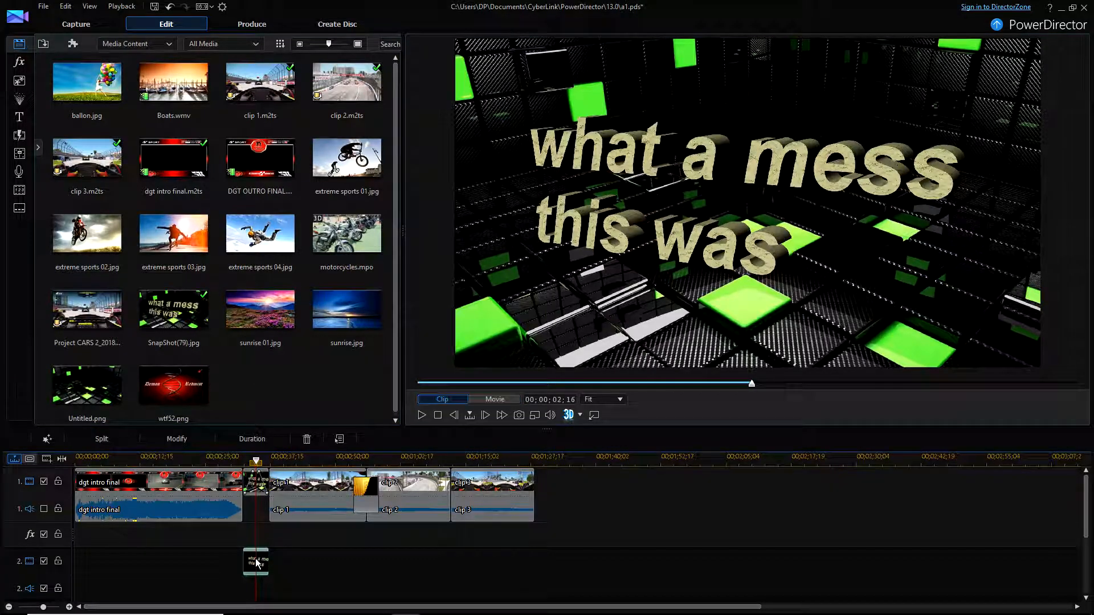
right_click(256, 564)
left_click(274, 429)
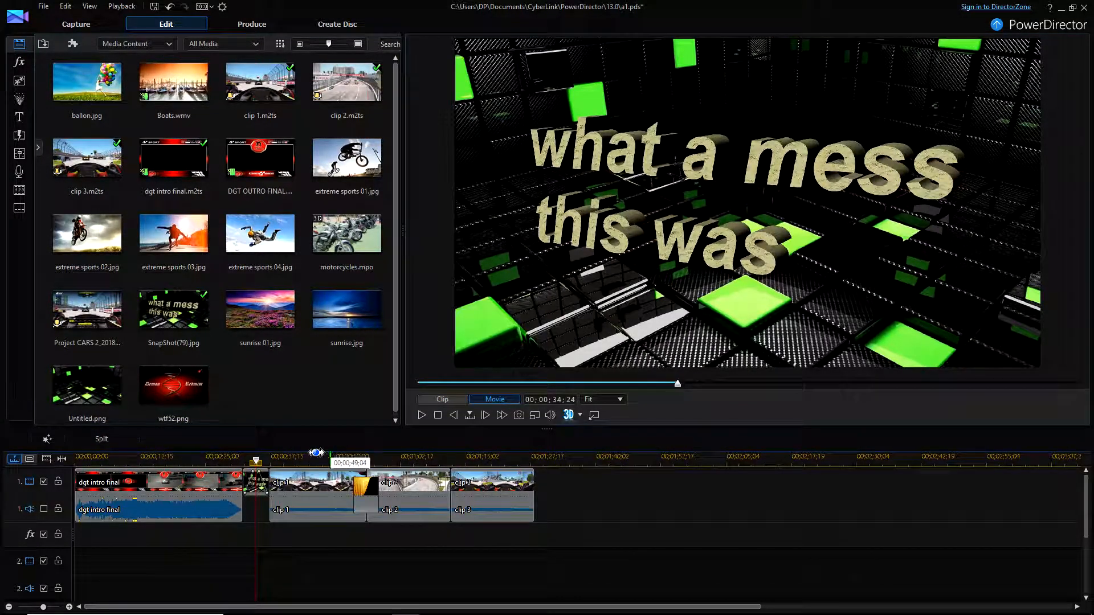
Step: Play the movie from 00;00;30;22 through the snapshot image and pause within clip 1
left_click(235, 457)
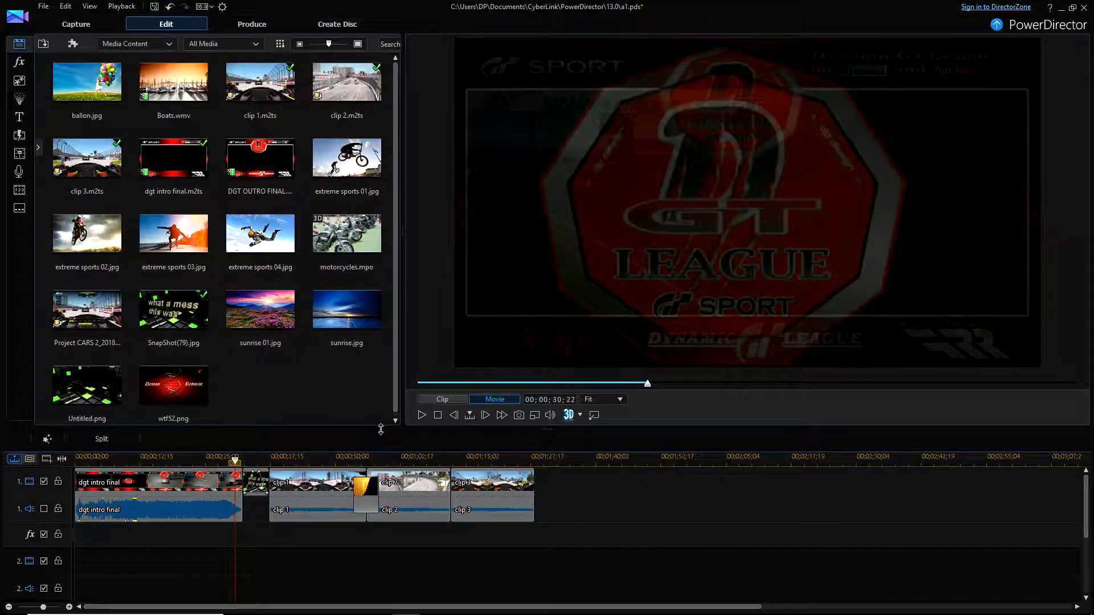
left_click(421, 415)
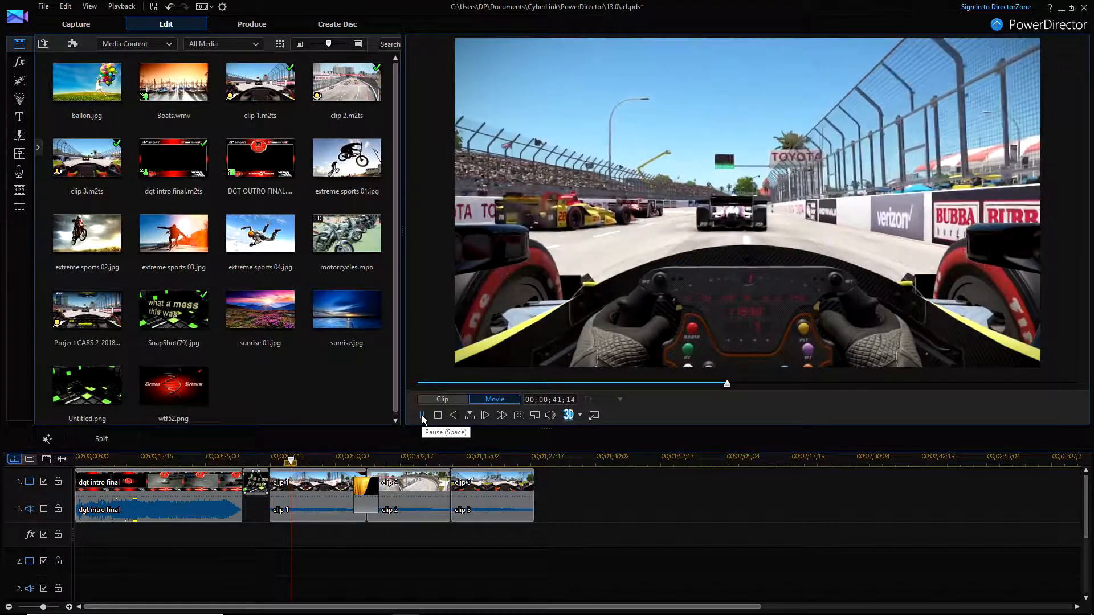
left_click(421, 415)
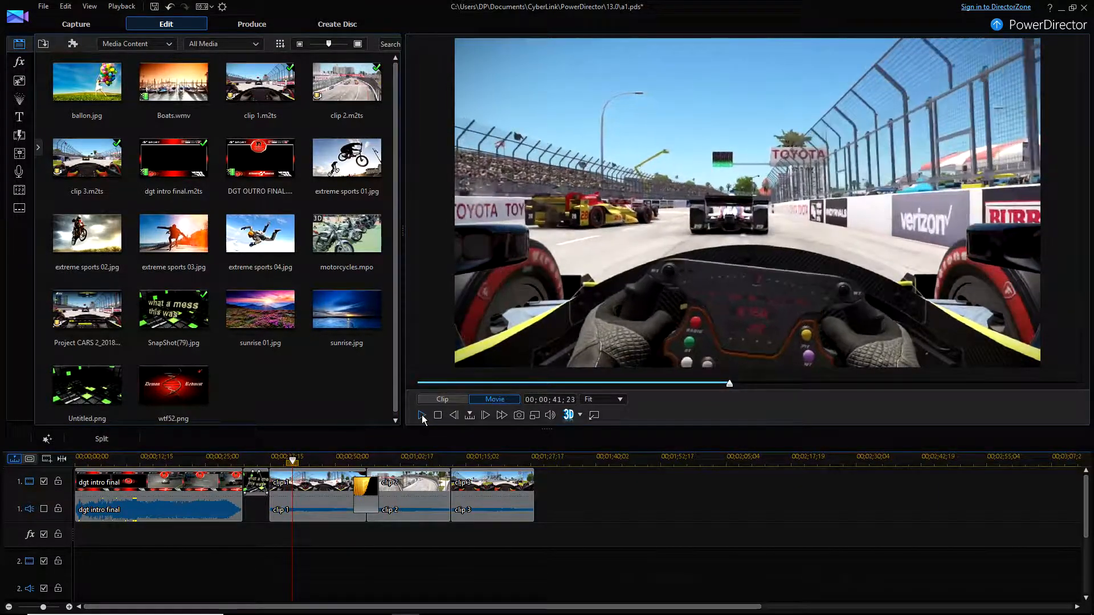
Step: Enable the audio of track 1 and play the first seconds of the dgt intro final clip to hear its loudness
left_click(44, 508)
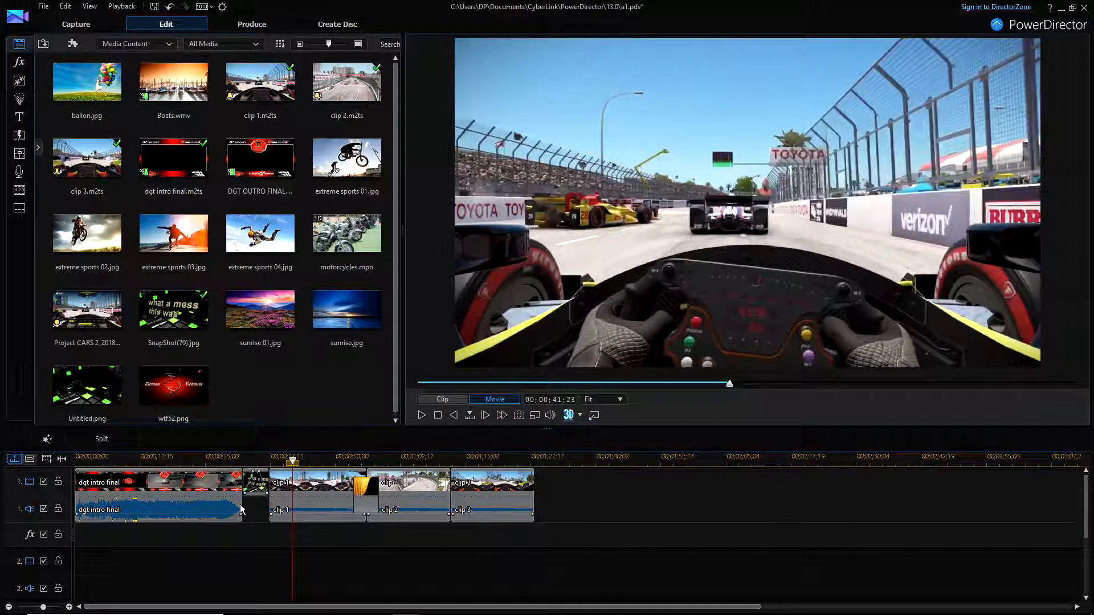
left_click(551, 419)
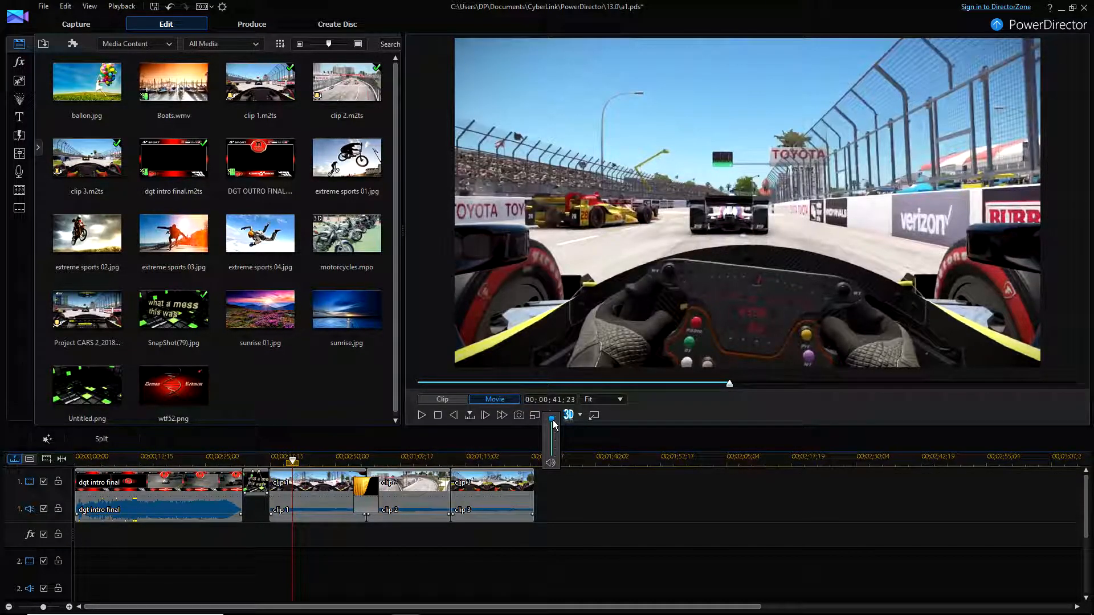
left_click(319, 491)
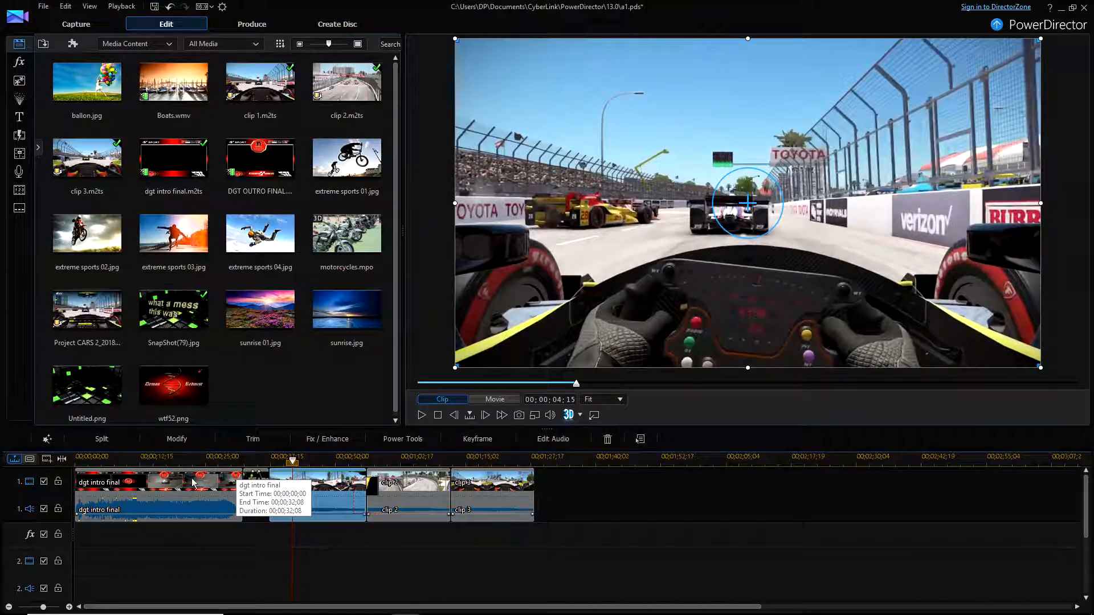
left_click(147, 490)
left_click(423, 415)
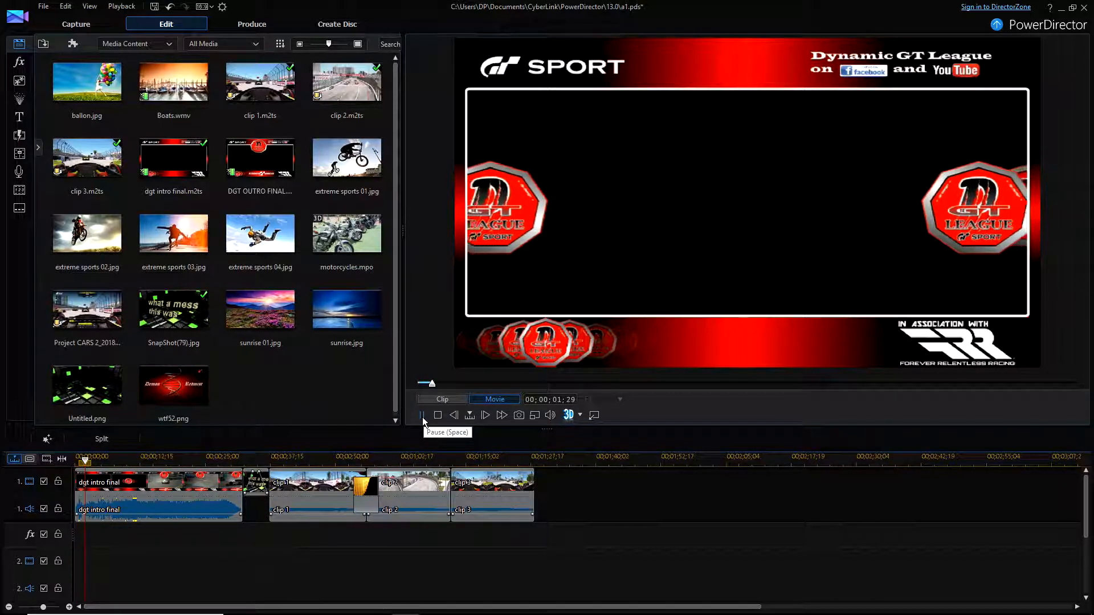
left_click(422, 417)
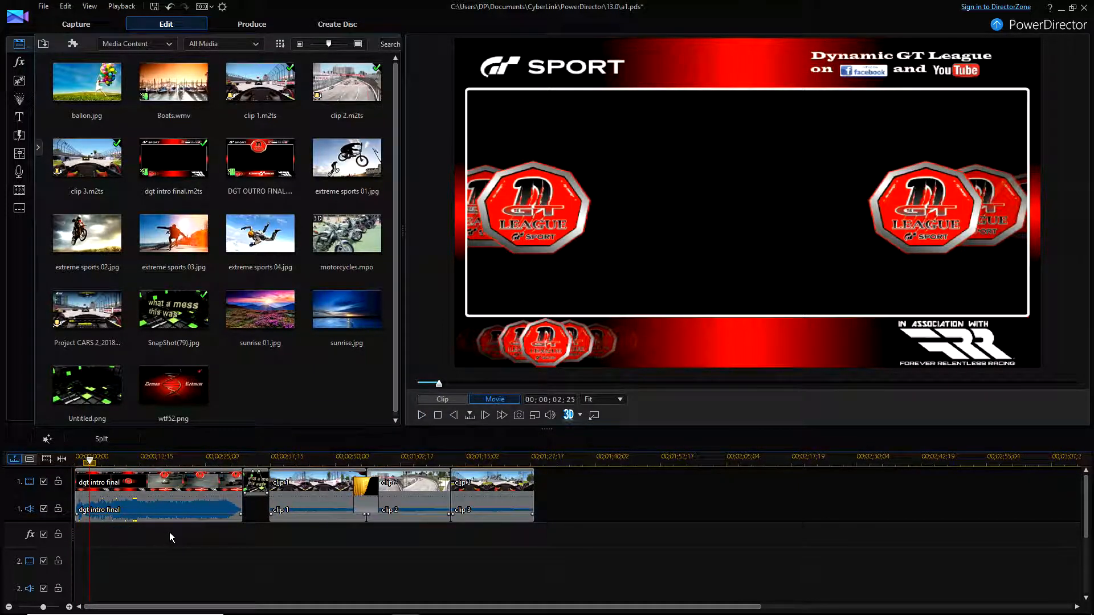
Step: Play the first seconds of clip 1 to compare its loudness with the intro
left_click(295, 483)
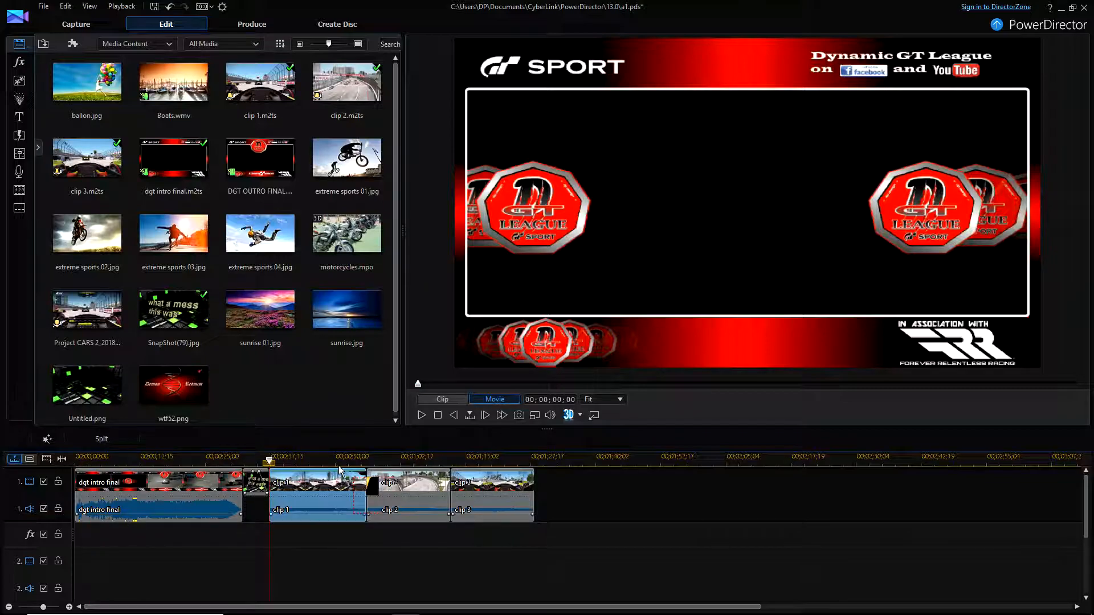
left_click(421, 415)
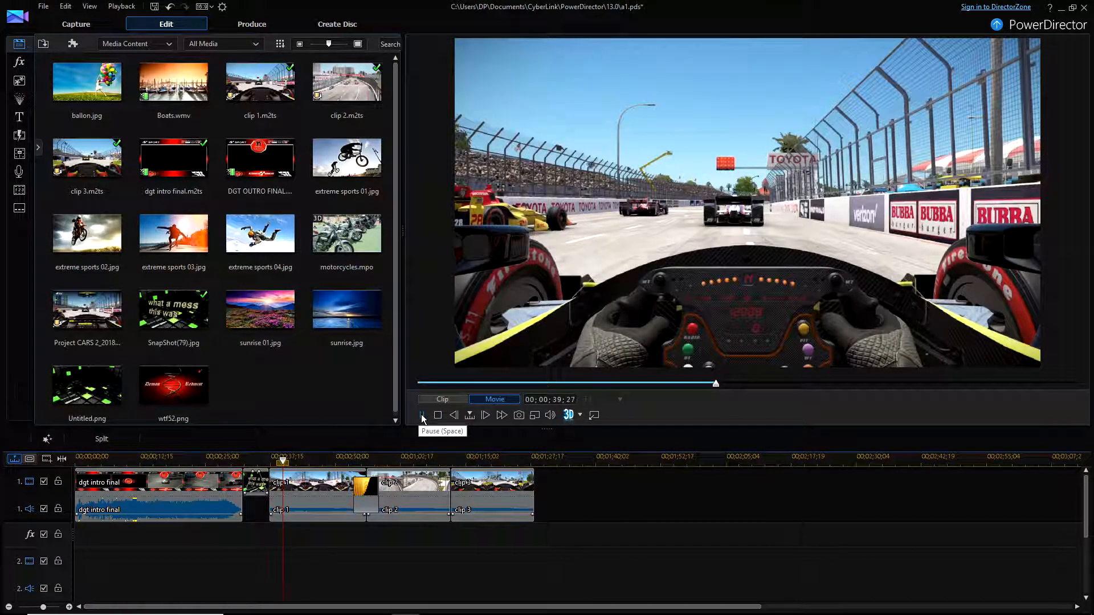
left_click(421, 415)
Step: Go through the intro and clips 1, 2 and 3 on track 1 to compare their audio waveforms
left_click(151, 483)
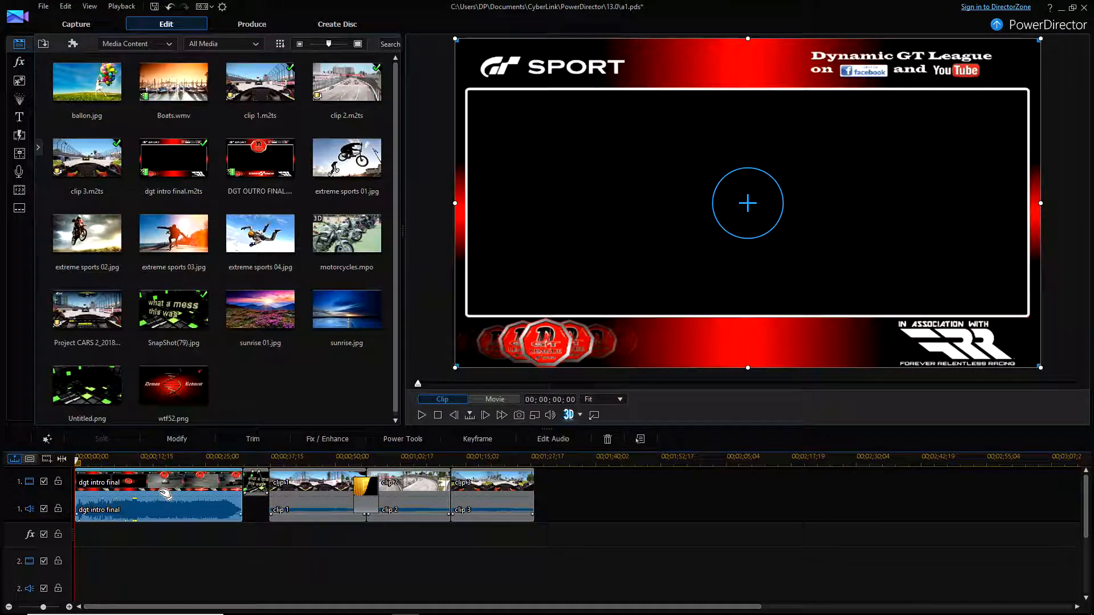
left_click(301, 485)
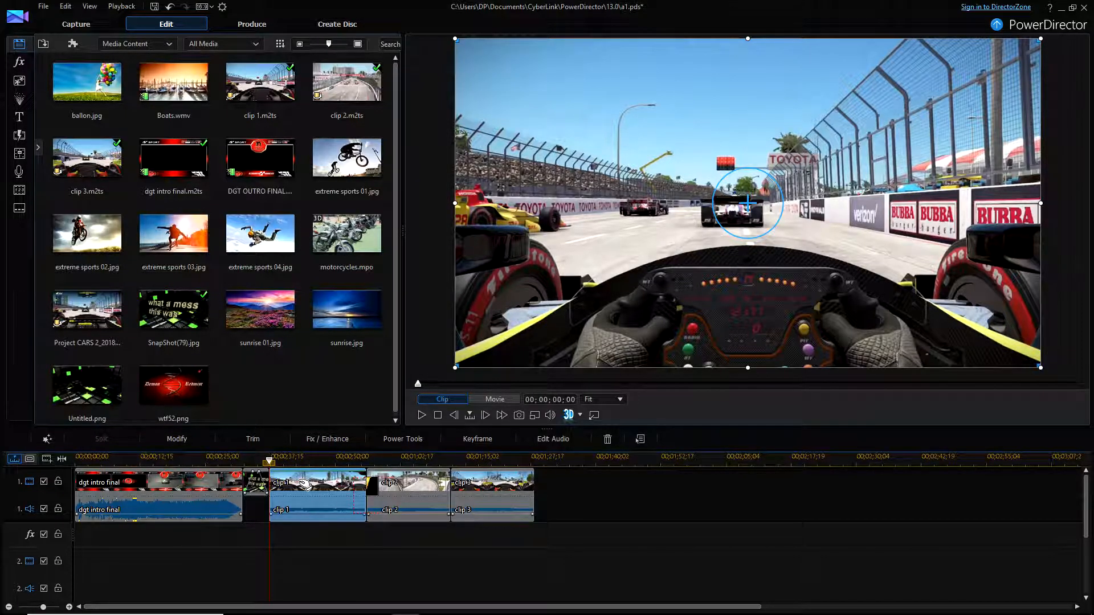
left_click(405, 483)
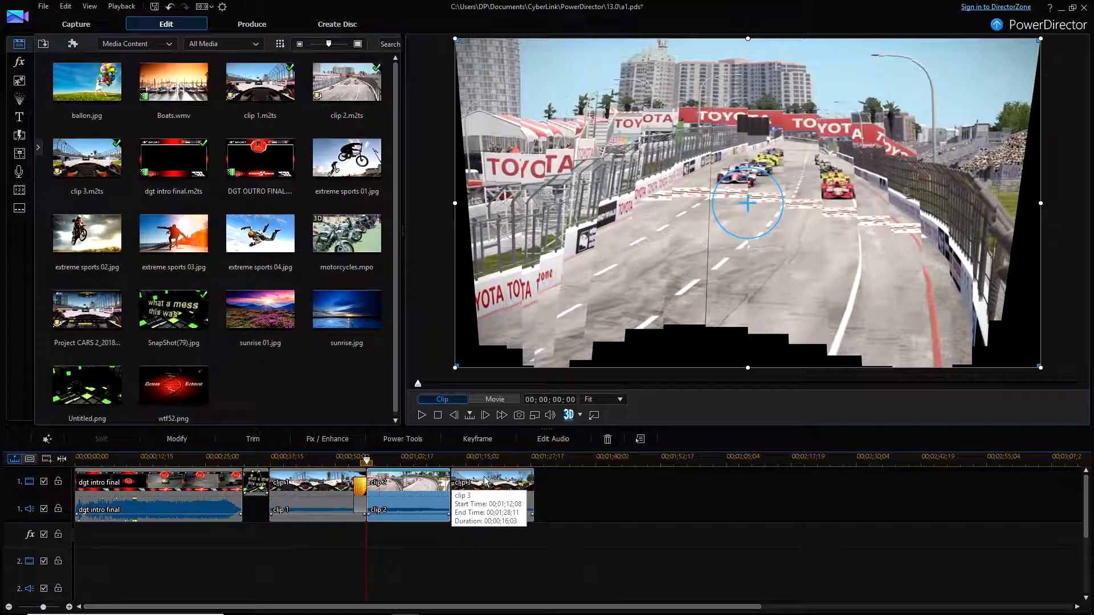
left_click(485, 482)
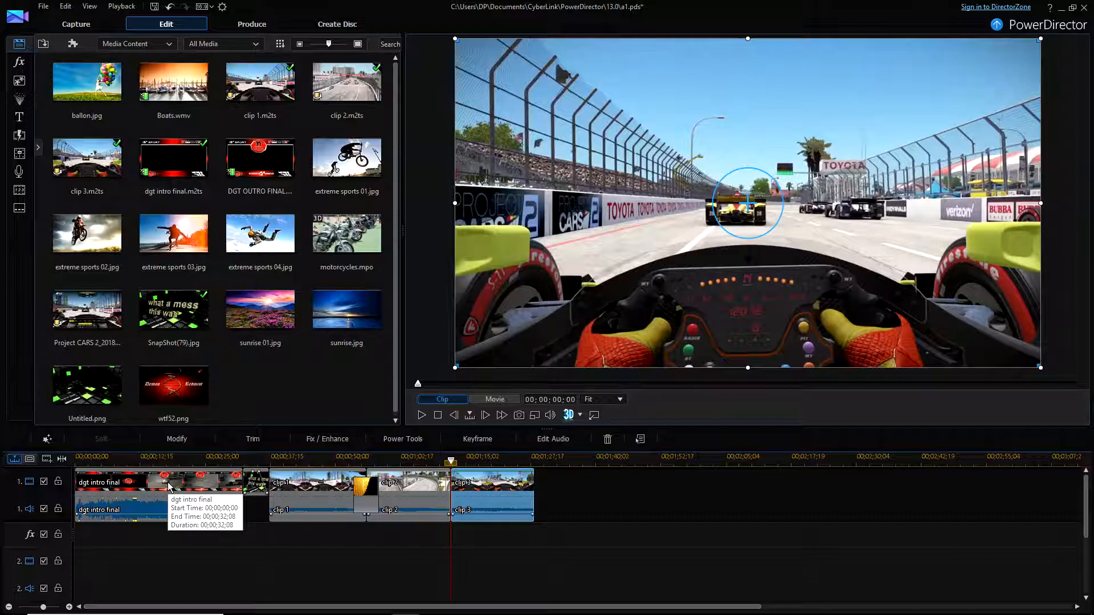
left_click(308, 487)
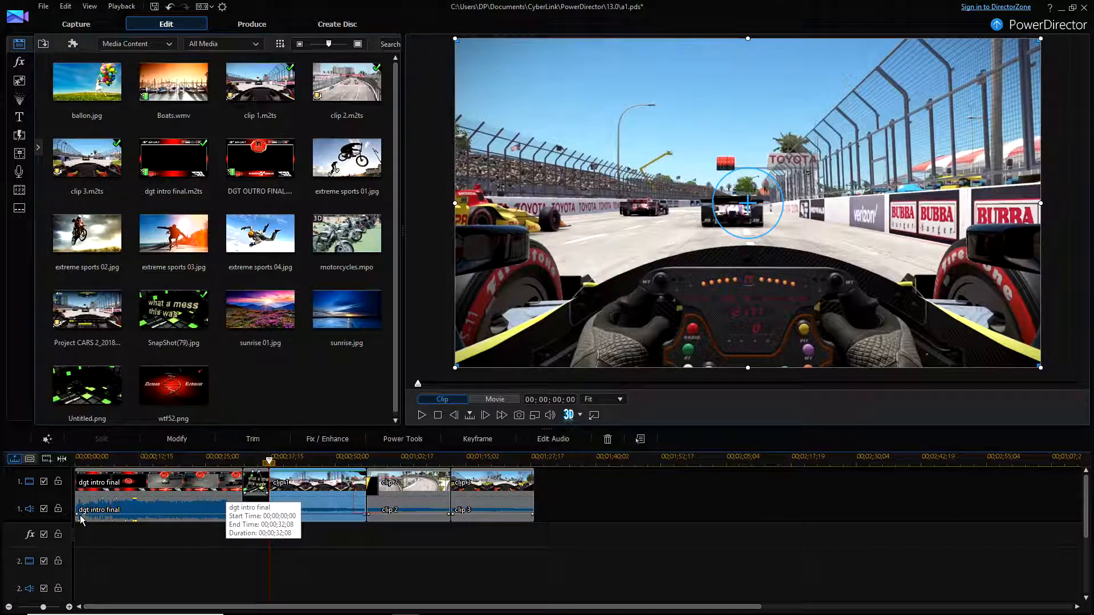
Step: Set the dgt intro final clip's start volume keyframe to -7.1 dB and copy that value to its end keyframe
left_click(179, 479)
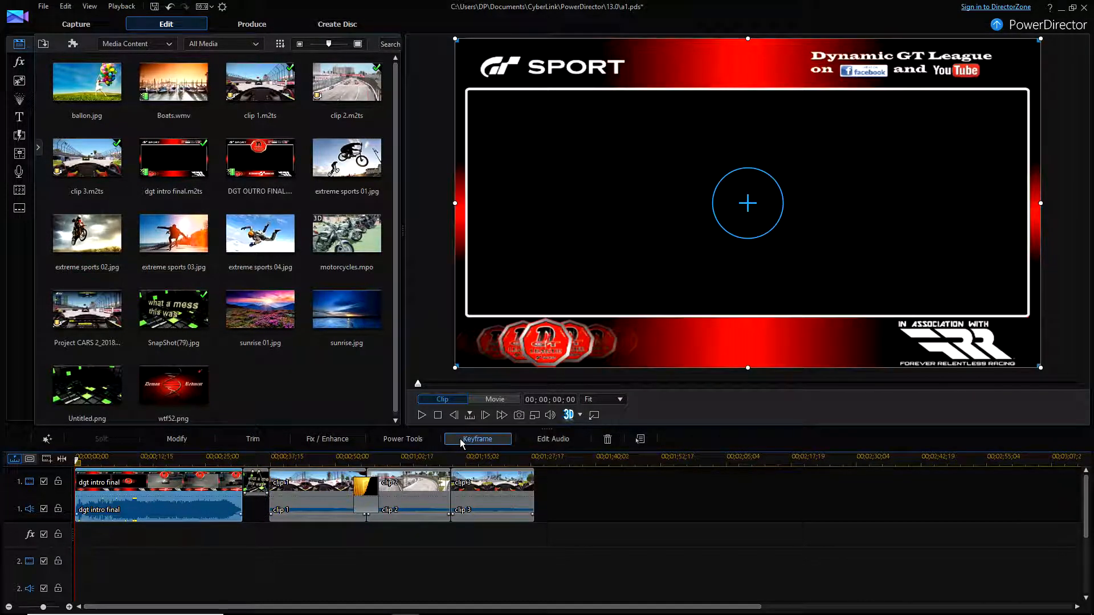
left_click(457, 440)
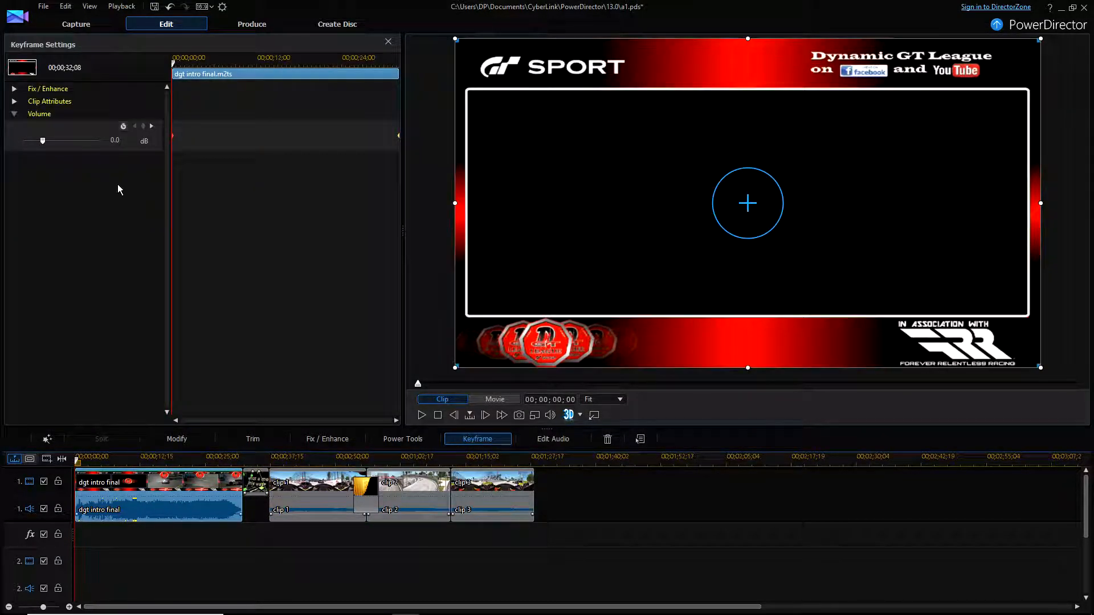
left_click_drag(42, 141, 32, 141)
left_click(152, 126)
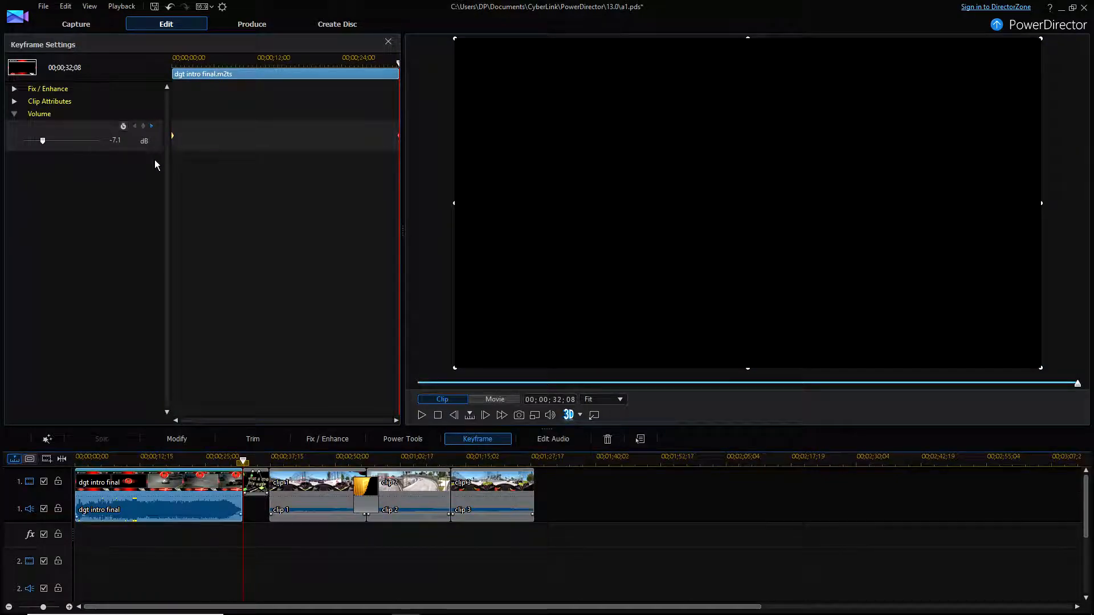
right_click(400, 141)
left_click(439, 172)
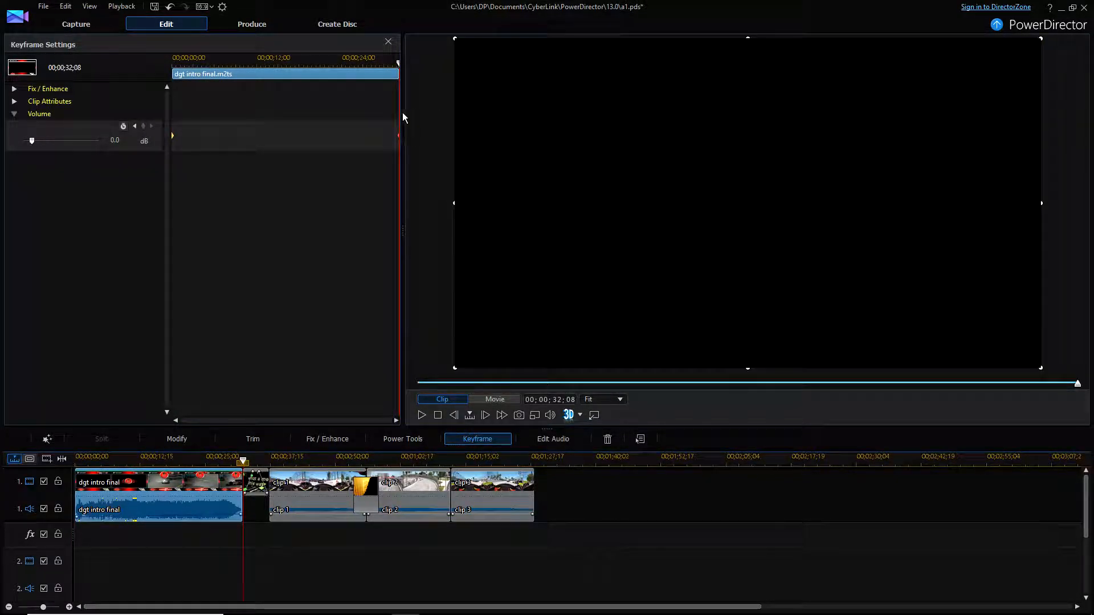
Step: Play the intro clip from its start to check the lowered volume, pause, and close the keyframe settings
left_click(438, 415)
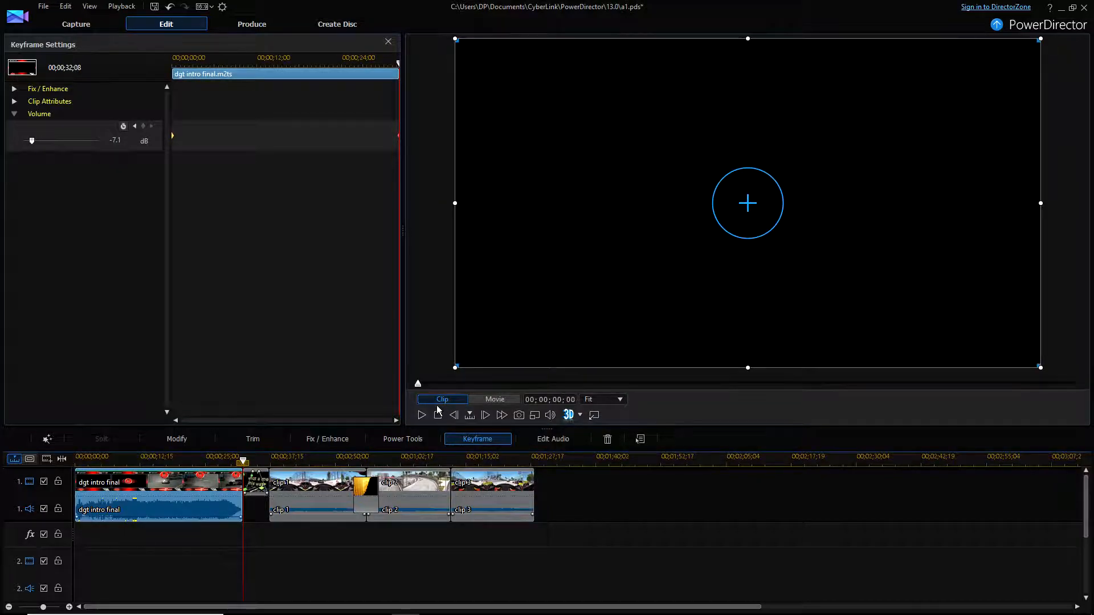
left_click(421, 415)
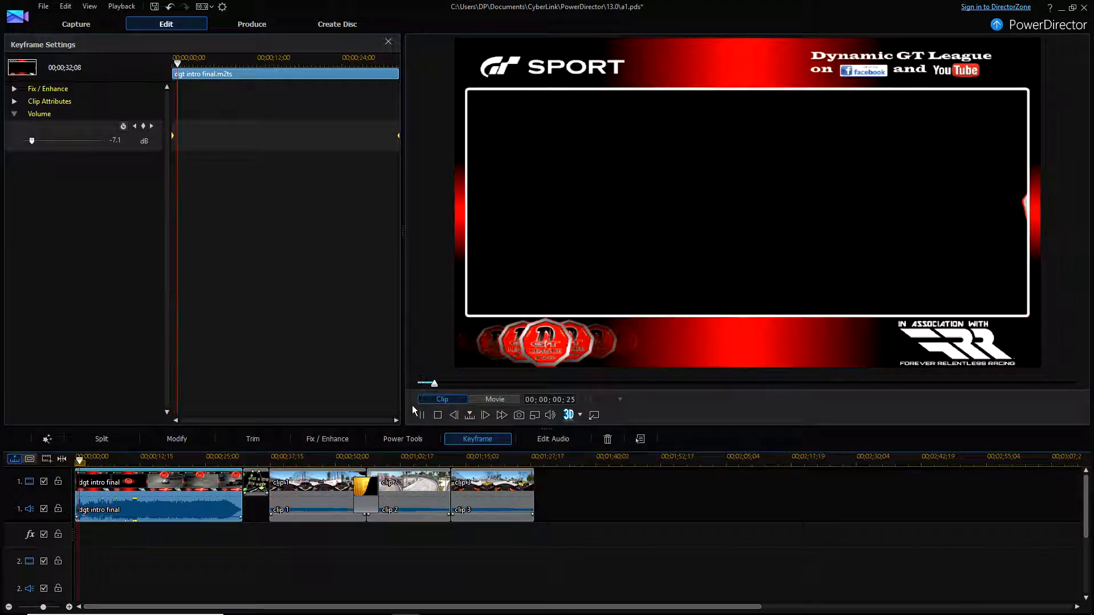
left_click(421, 418)
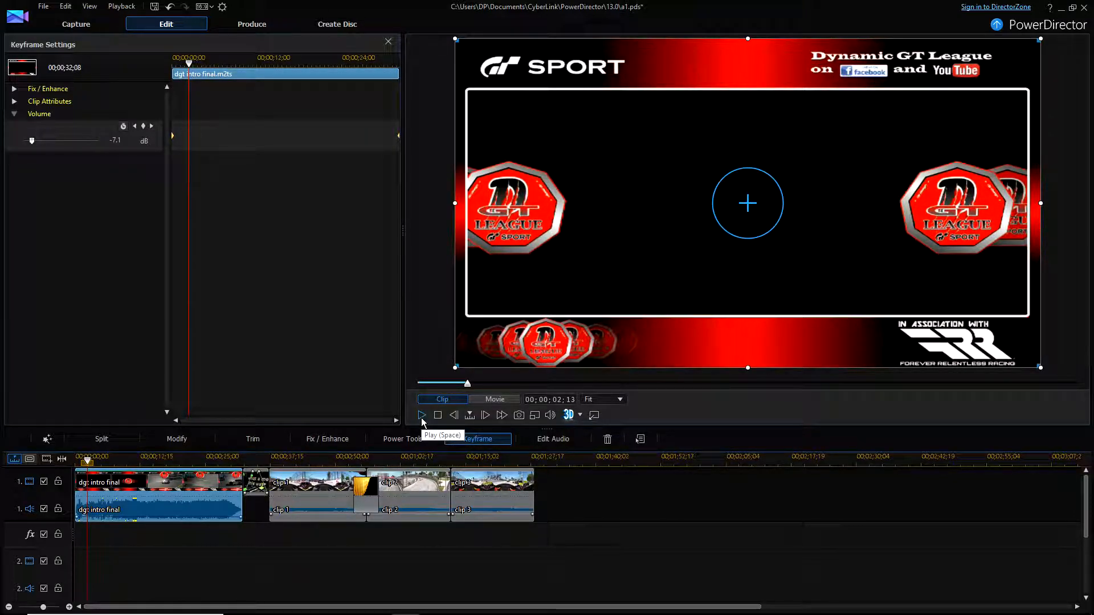
left_click(388, 43)
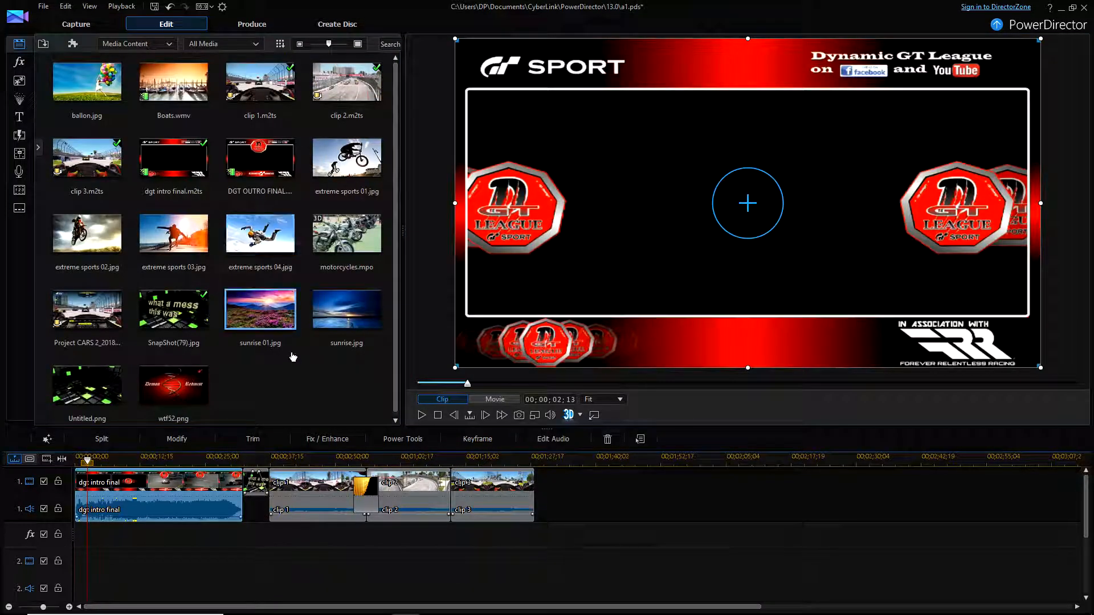